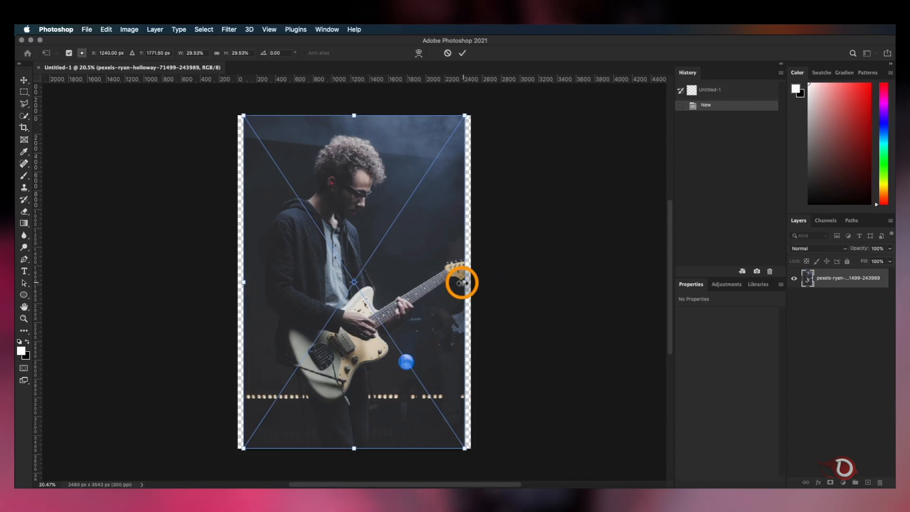
Step: Place the guitarist photo scaled to 31%, spanning the canvas width and aligned with its upper edge
{"action": "left_click_drag", "start_coordinate": [351, 260], "coordinate": [350, 269]}
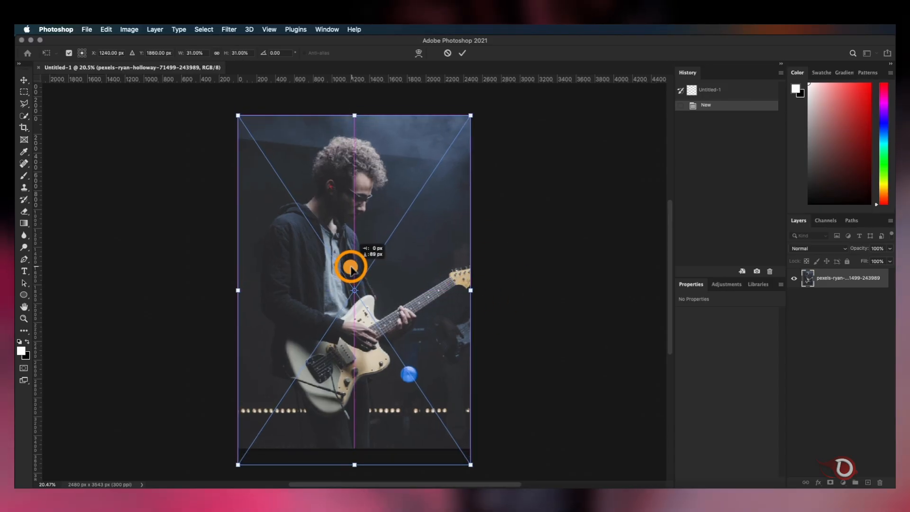
{"action": "left_click", "coordinate": [461, 53]}
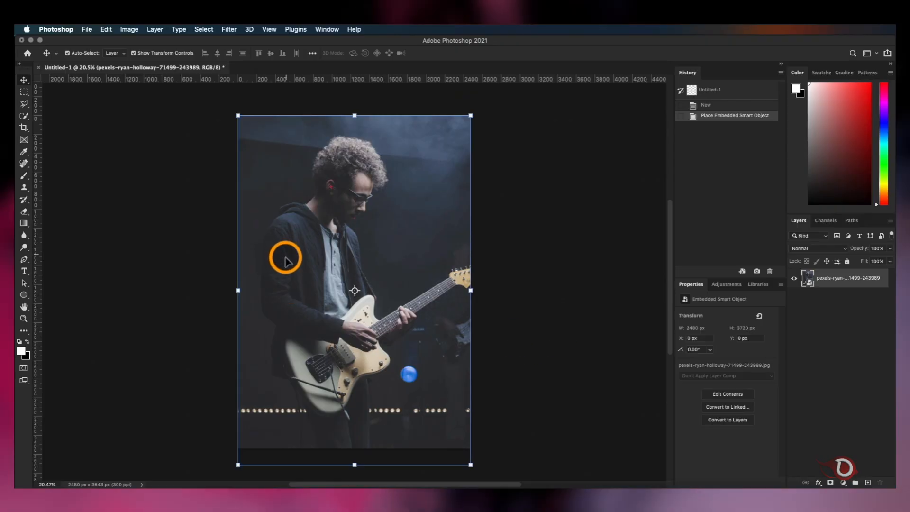
{"action": "scroll", "coordinate": [347, 302], "scroll_direction": "up", "scroll_amount": 3}
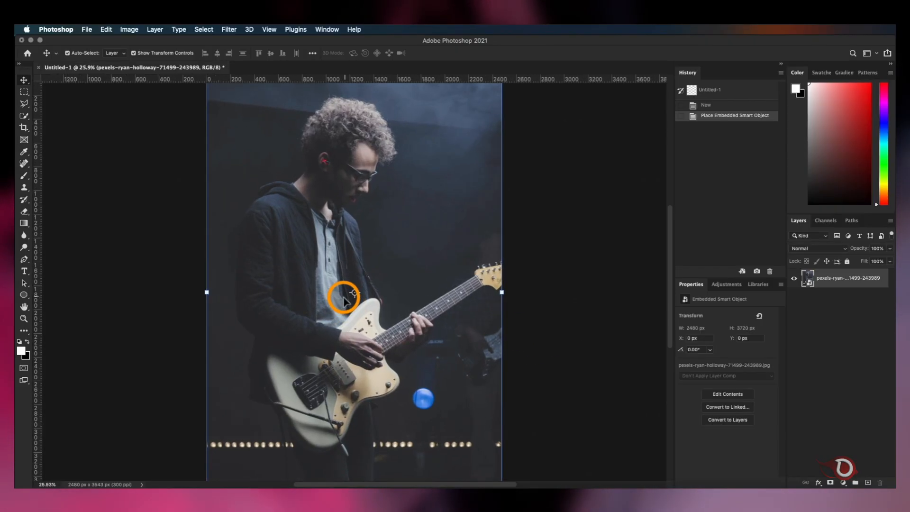
{"action": "scroll", "coordinate": [343, 300], "scroll_direction": "down", "scroll_amount": 1}
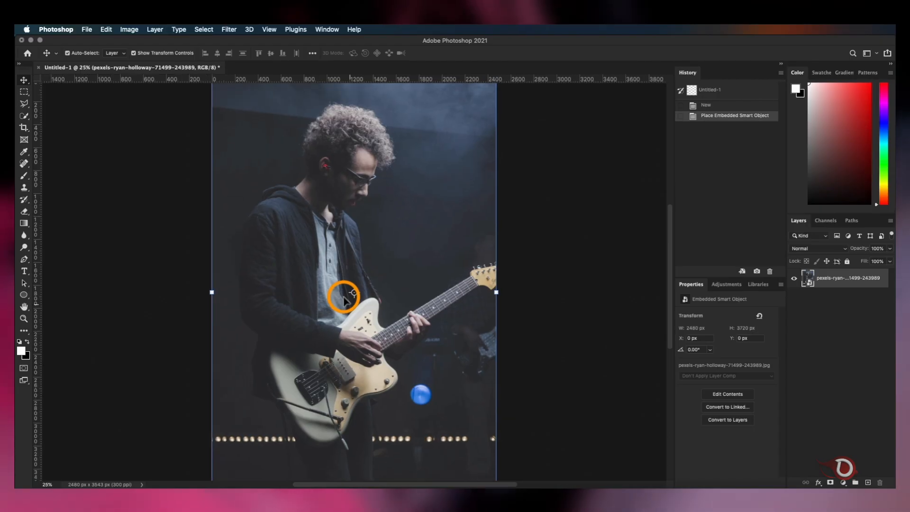
{"action": "scroll", "coordinate": [343, 300], "scroll_direction": "down", "scroll_amount": 3}
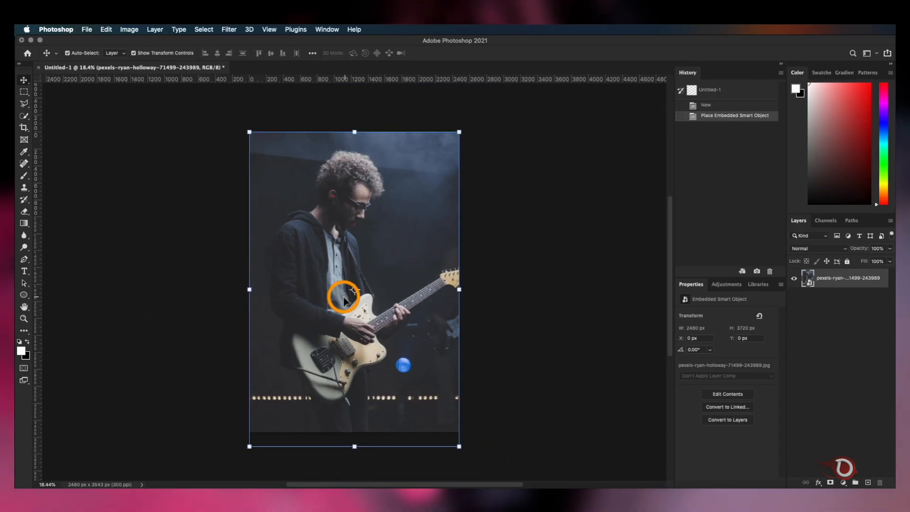
{"action": "scroll", "coordinate": [343, 300], "scroll_direction": "up", "scroll_amount": 1}
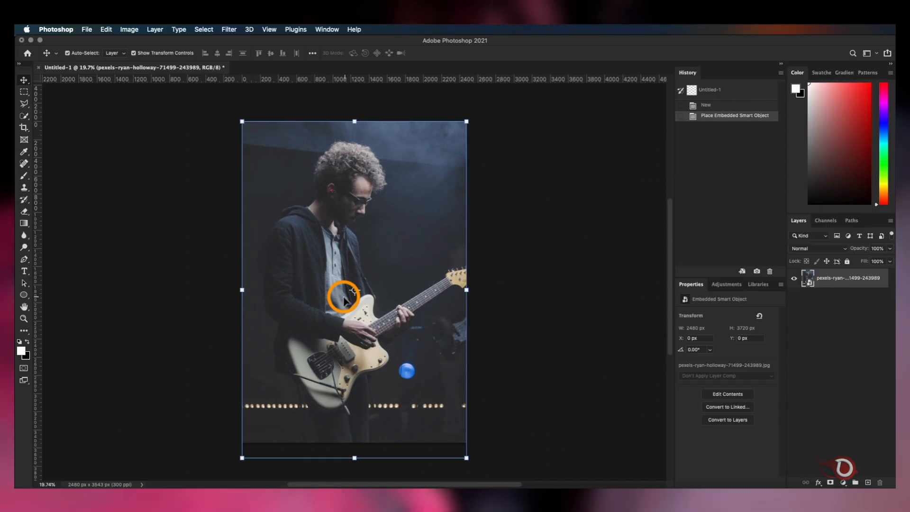
{"action": "scroll", "coordinate": [343, 300], "scroll_direction": "down", "scroll_amount": 1}
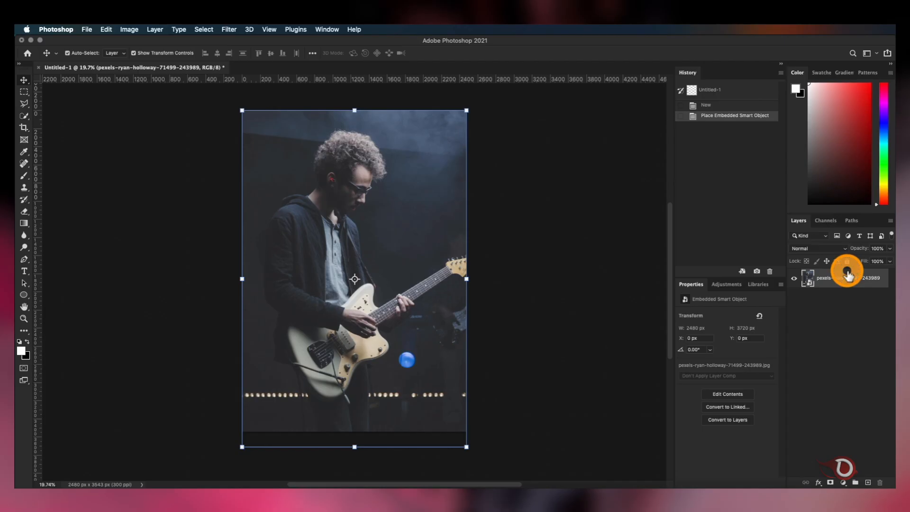
Step: Duplicate the guitarist photo layer twice and hide the uppermost copy
{"action": "key", "text": "super"}
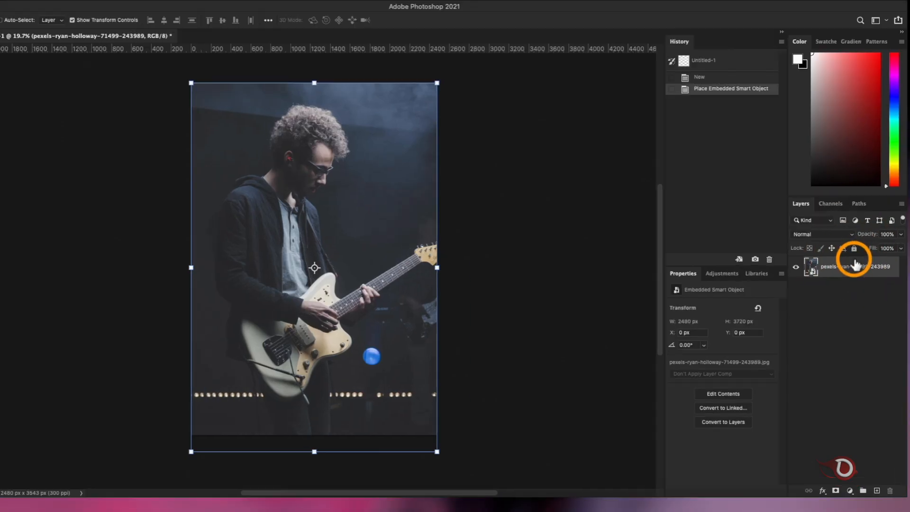
{"action": "key", "text": "super+j"}
{"action": "key", "text": "super+j"}
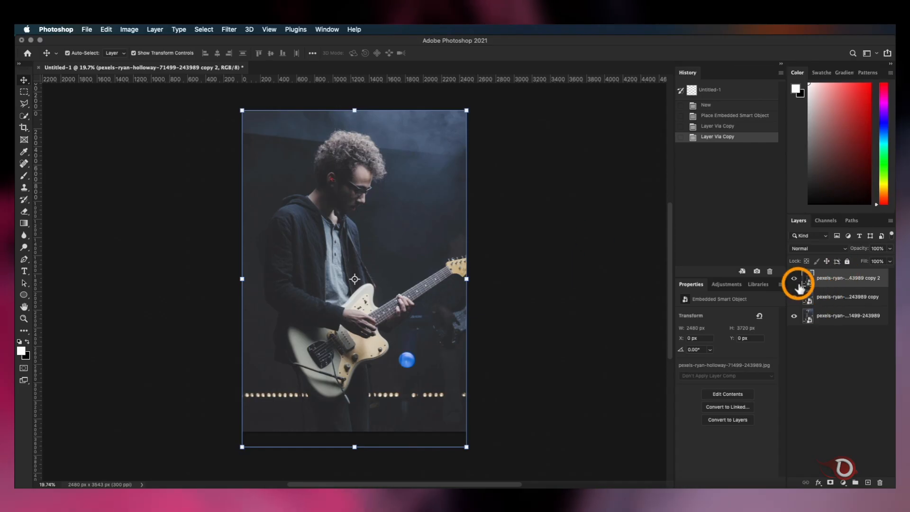
{"action": "left_click", "coordinate": [793, 279]}
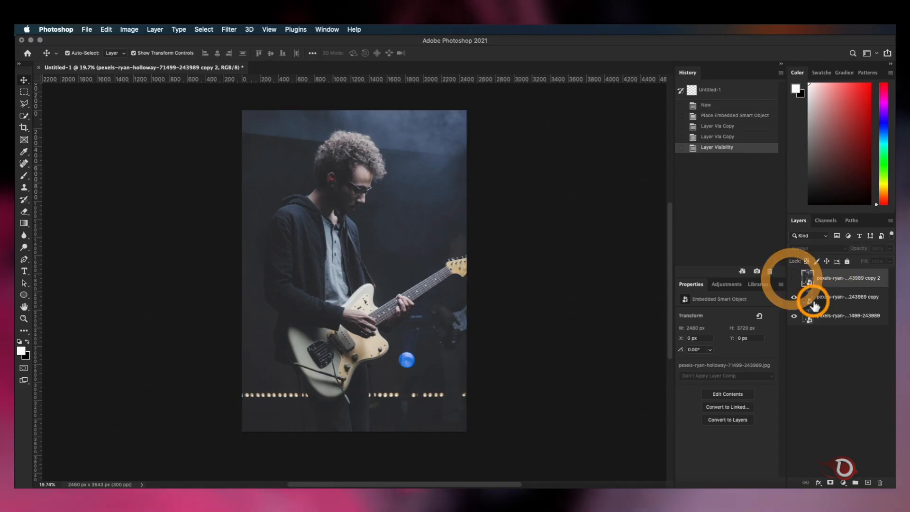
Step: Rename the middle photo copy layer as Subject
{"action": "left_click", "coordinate": [839, 301]}
{"action": "double_click", "coordinate": [842, 296]}
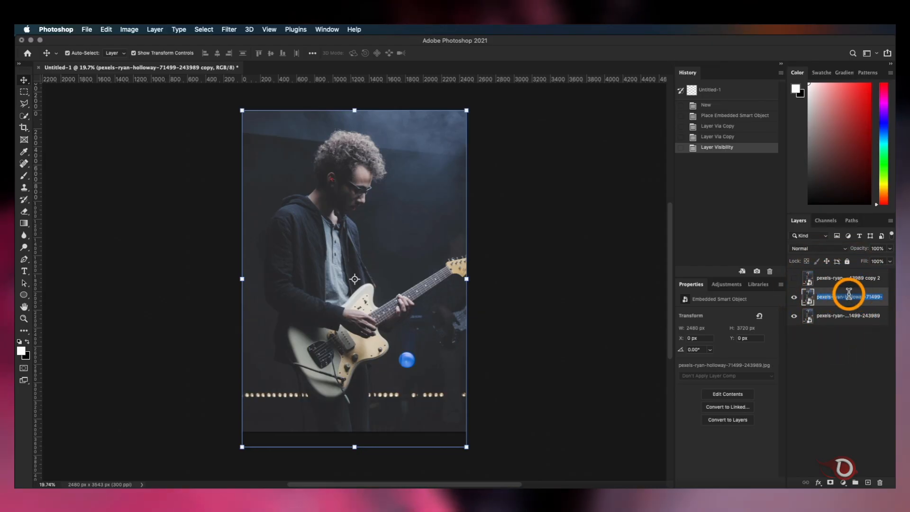
{"action": "type", "text": "Subject"}
{"action": "left_click", "coordinate": [823, 365]}
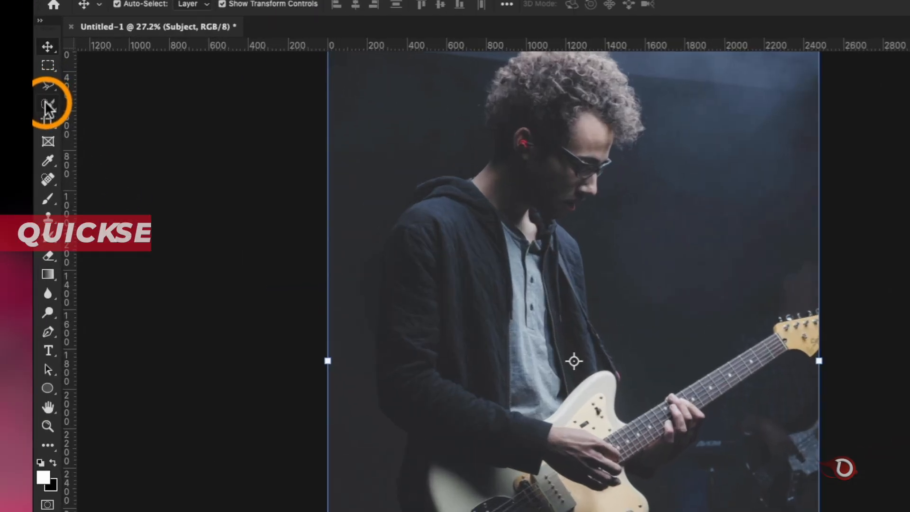
Step: Select the guitarist on the Subject layer automatically with the Quick Selection tool's Select Subject command
{"action": "left_click", "coordinate": [24, 115]}
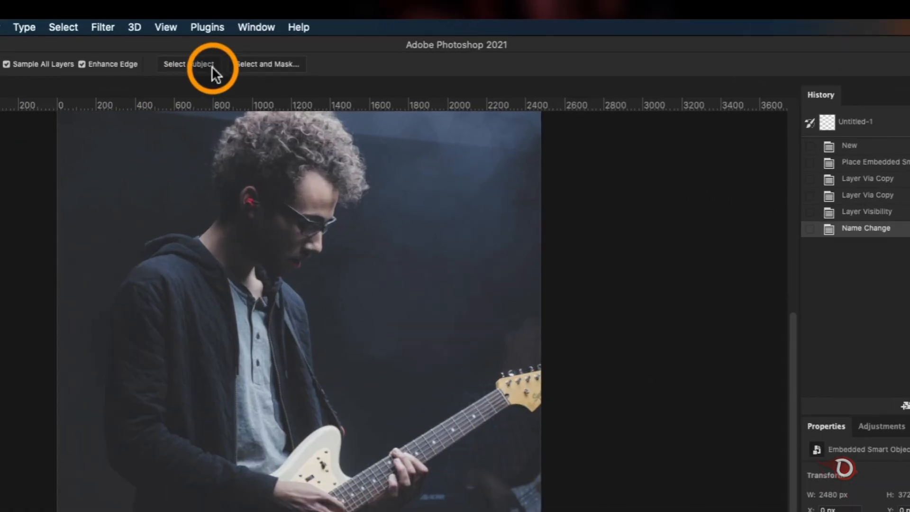
{"action": "left_click", "coordinate": [294, 53]}
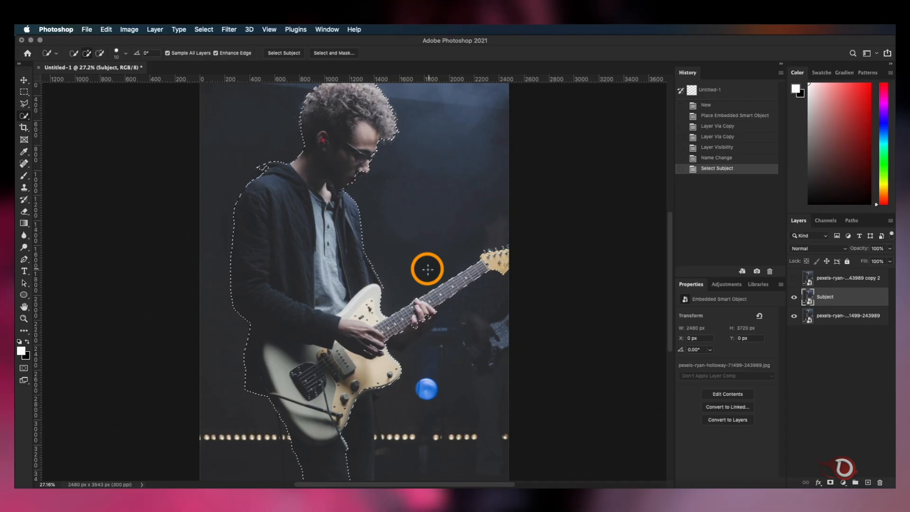
Step: Examine the selection outline around the guitarist's head, jacket, guitar and legs
{"action": "scroll", "coordinate": [427, 269], "scroll_direction": "down", "scroll_amount": 3}
{"action": "scroll", "coordinate": [427, 269], "scroll_direction": "up", "scroll_amount": 5}
{"action": "scroll", "coordinate": [313, 247], "scroll_direction": "up", "scroll_amount": 5}
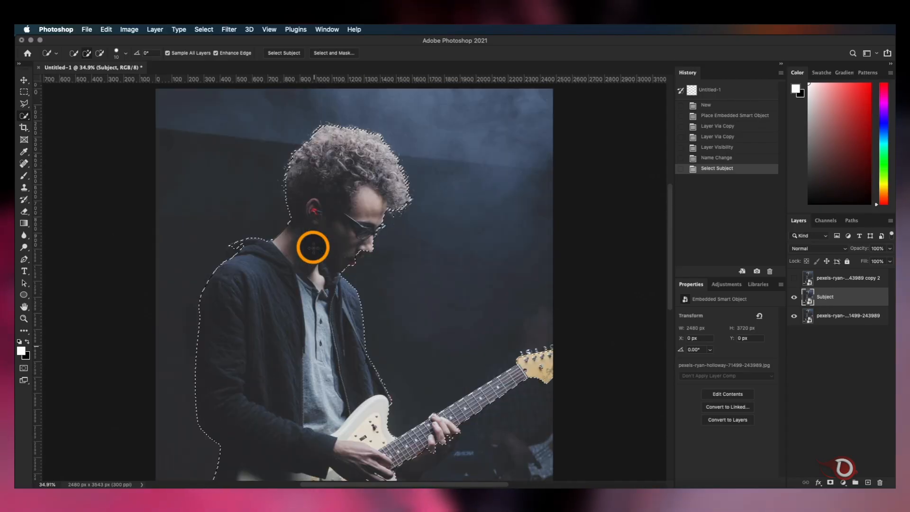
{"action": "scroll", "coordinate": [313, 247], "scroll_direction": "up", "scroll_amount": 4}
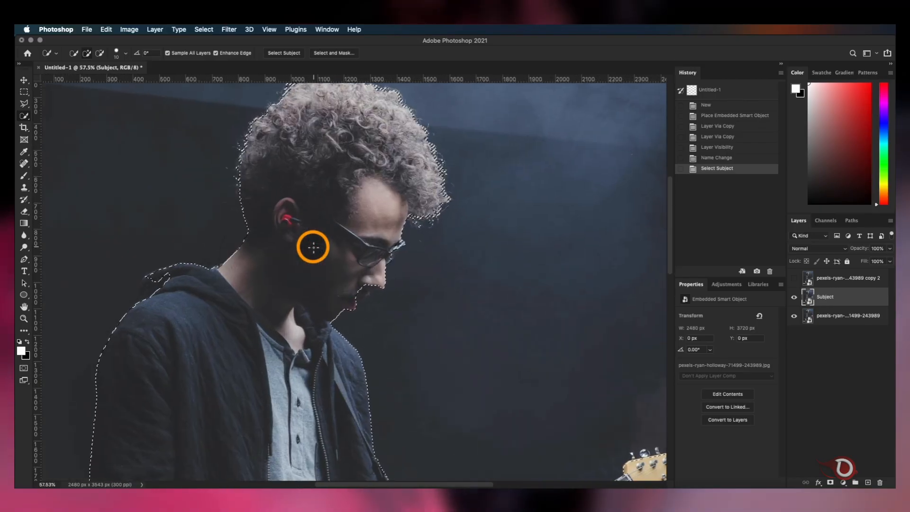
{"action": "scroll", "coordinate": [314, 248], "scroll_direction": "down", "scroll_amount": 2}
{"action": "scroll", "coordinate": [313, 247], "scroll_direction": "down", "scroll_amount": 6}
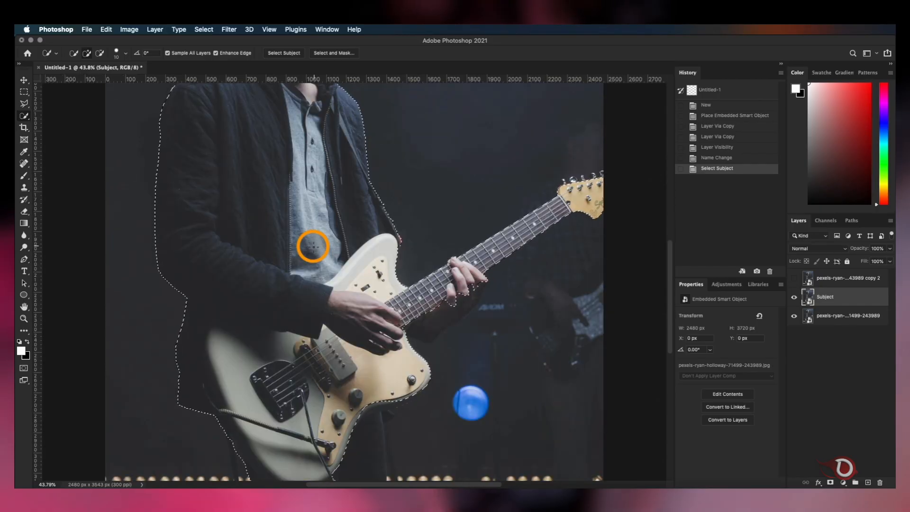
{"action": "scroll", "coordinate": [313, 245], "scroll_direction": "down", "scroll_amount": 5}
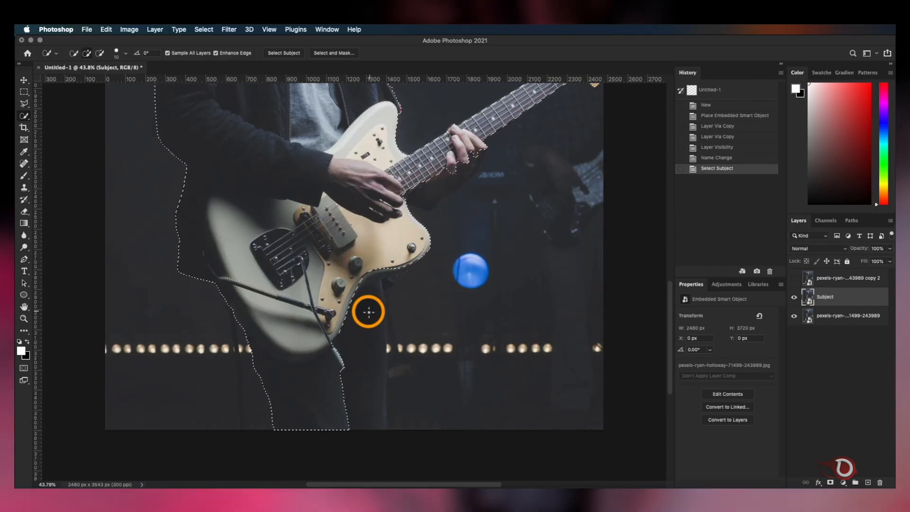
{"action": "scroll", "coordinate": [368, 312], "scroll_direction": "up", "scroll_amount": 6}
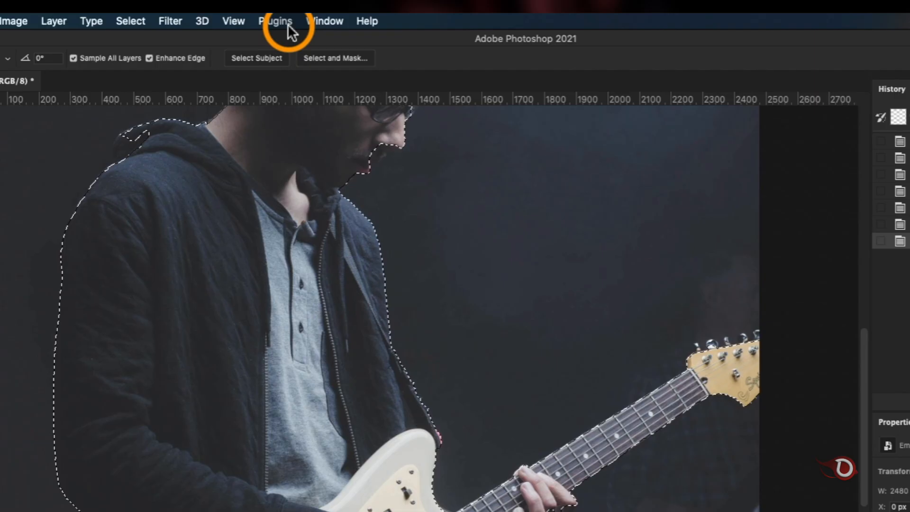
Step: Open the selection in Select and Mask and brush the missing edge of the jacket's hood into it
{"action": "left_click", "coordinate": [329, 57]}
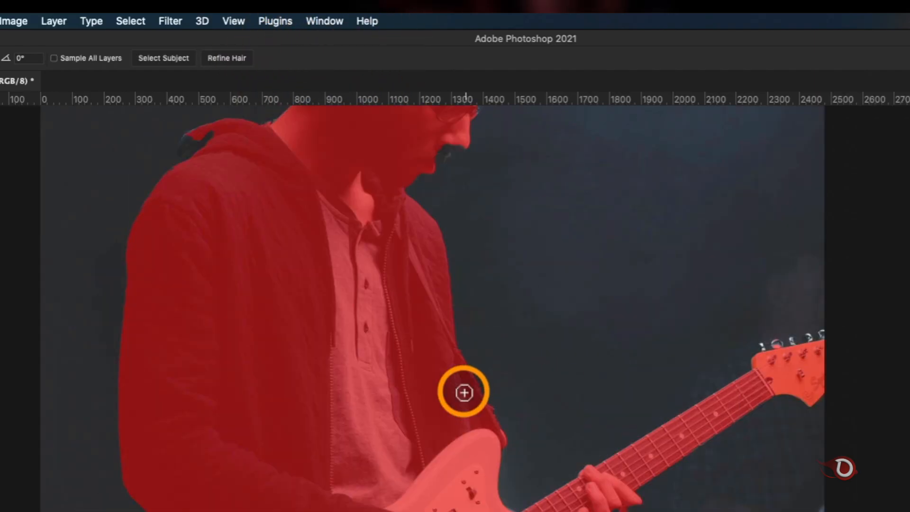
{"action": "scroll", "coordinate": [401, 361], "scroll_direction": "down", "scroll_amount": 4}
{"action": "scroll", "coordinate": [402, 361], "scroll_direction": "up", "scroll_amount": 5}
{"action": "scroll", "coordinate": [399, 361], "scroll_direction": "up", "scroll_amount": 4}
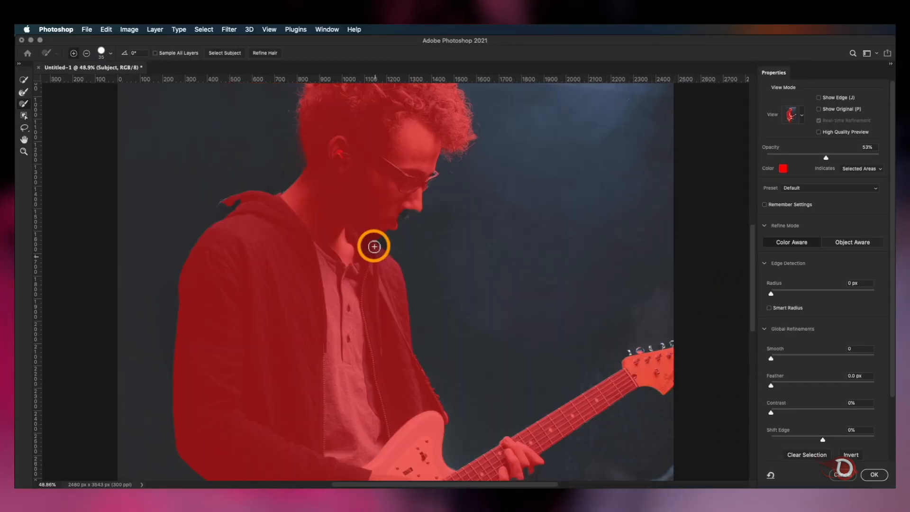
{"action": "scroll", "coordinate": [374, 247], "scroll_direction": "up", "scroll_amount": 2}
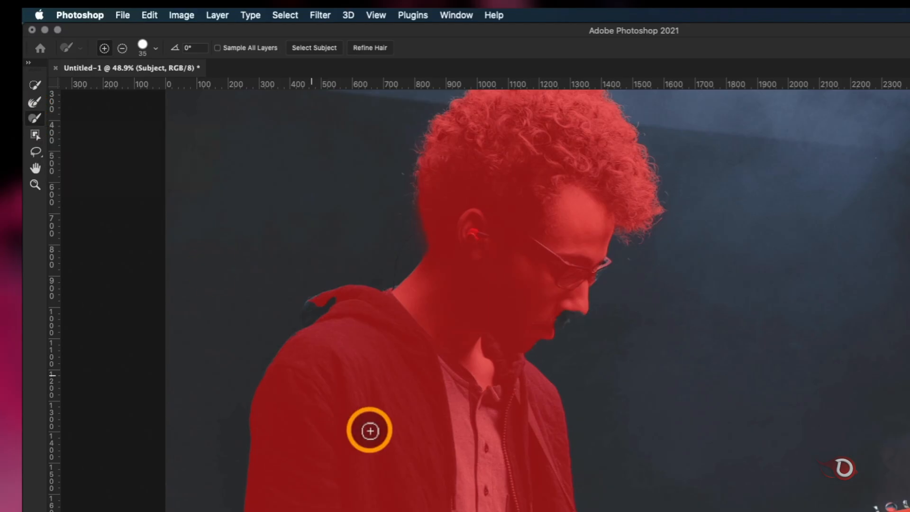
{"action": "scroll", "coordinate": [320, 347], "scroll_direction": "up", "scroll_amount": 3}
{"action": "scroll", "coordinate": [701, 411], "scroll_direction": "up", "scroll_amount": 2}
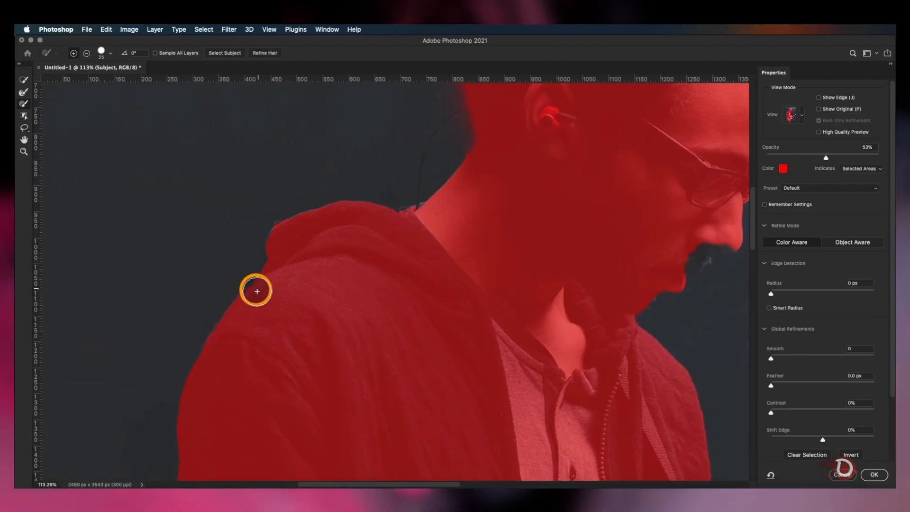
{"action": "scroll", "coordinate": [257, 291], "scroll_direction": "up", "scroll_amount": 3}
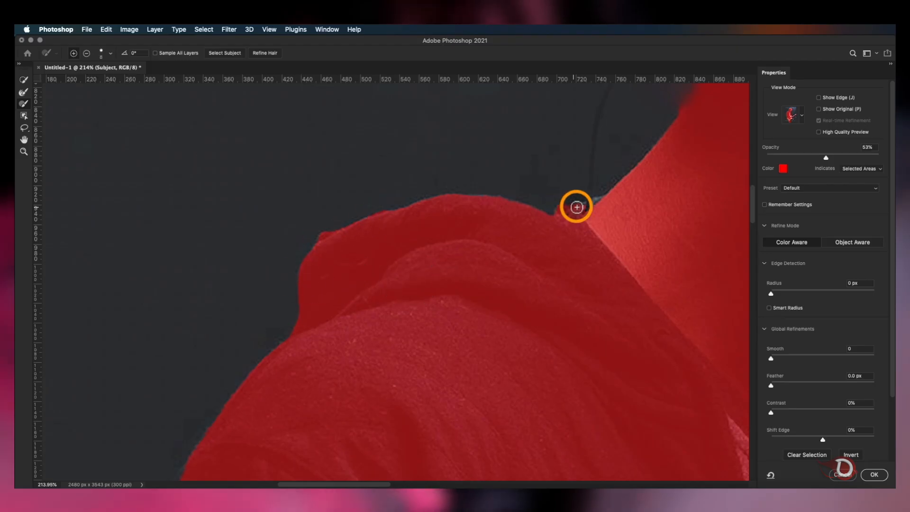
Step: Brush the missing areas around the guitarist's upper lip and glasses into the selection
{"action": "scroll", "coordinate": [532, 212], "scroll_direction": "down", "scroll_amount": 3}
{"action": "left_click_drag", "start_coordinate": [638, 273], "coordinate": [315, 463]}
{"action": "scroll", "coordinate": [545, 417], "scroll_direction": "up", "scroll_amount": 3}
{"action": "left_click_drag", "start_coordinate": [564, 446], "coordinate": [532, 250]}
{"action": "left_click_drag", "start_coordinate": [442, 305], "coordinate": [471, 310]}
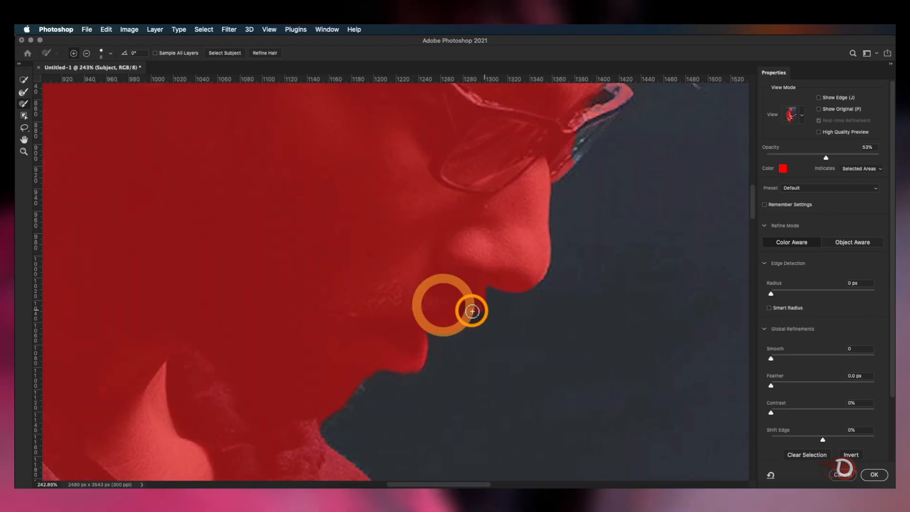
{"action": "left_click_drag", "start_coordinate": [568, 190], "coordinate": [429, 322]}
{"action": "left_click_drag", "start_coordinate": [475, 214], "coordinate": [473, 190]}
Step: Touch up the selection's edge where the guitar's neck meets its body
{"action": "scroll", "coordinate": [473, 209], "scroll_direction": "down", "scroll_amount": 3}
{"action": "left_click_drag", "start_coordinate": [478, 440], "coordinate": [432, 264]}
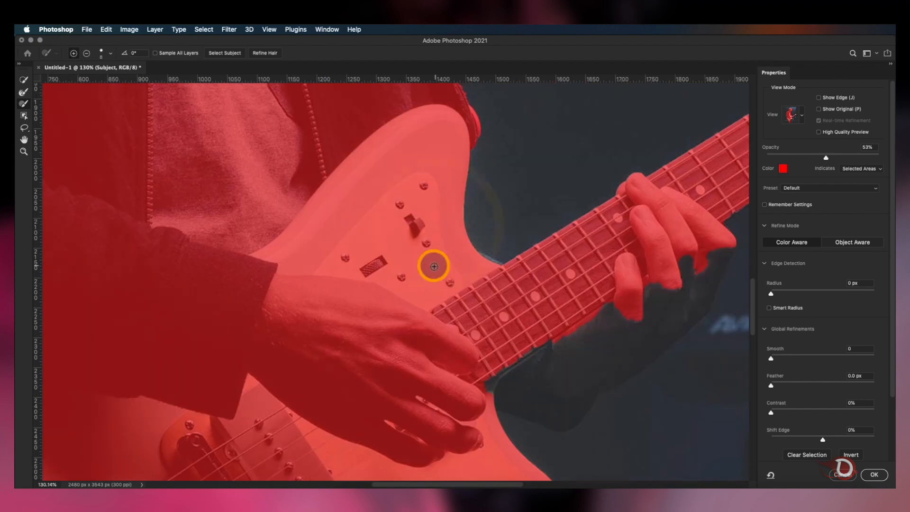
{"action": "scroll", "coordinate": [416, 270], "scroll_direction": "up", "scroll_amount": 3}
{"action": "left_click_drag", "start_coordinate": [570, 243], "coordinate": [561, 259]}
Step: Brush the tuning pegs along the guitar's headstock into the selection
{"action": "scroll", "coordinate": [566, 238], "scroll_direction": "down", "scroll_amount": 3}
{"action": "left_click_drag", "start_coordinate": [664, 156], "coordinate": [490, 232]}
{"action": "scroll", "coordinate": [490, 232], "scroll_direction": "up", "scroll_amount": 3}
{"action": "left_click_drag", "start_coordinate": [484, 216], "coordinate": [489, 238]}
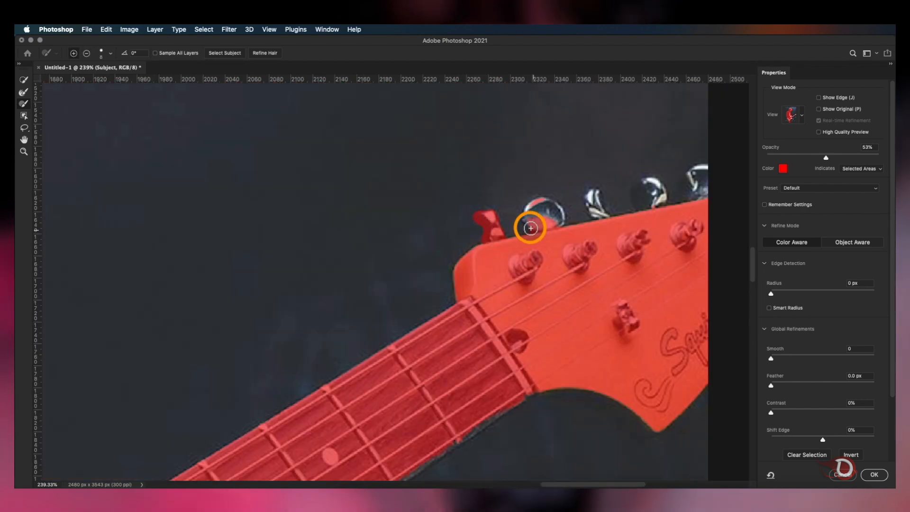
{"action": "left_click_drag", "start_coordinate": [537, 210], "coordinate": [552, 219]}
{"action": "left_click_drag", "start_coordinate": [594, 193], "coordinate": [656, 196]}
{"action": "left_click_drag", "start_coordinate": [691, 200], "coordinate": [596, 265]}
{"action": "left_click_drag", "start_coordinate": [598, 258], "coordinate": [605, 236]}
Step: Brush the lower edge of the guitar's neck into the selection
{"action": "mouse_move", "coordinate": [203, 455]}
{"action": "left_mouse_down"}
{"action": "mouse_move", "coordinate": [275, 304]}
{"action": "mouse_move", "coordinate": [341, 276]}
{"action": "left_mouse_up"}
{"action": "left_click_drag", "start_coordinate": [333, 320], "coordinate": [563, 162]}
{"action": "left_click_drag", "start_coordinate": [284, 353], "coordinate": [230, 387]}
Step: Enlarge the brush and paint the dark forearm beneath the guitar's neck into the selection
{"action": "scroll", "coordinate": [230, 387], "scroll_direction": "down", "scroll_amount": 3}
{"action": "key", "text": "bracketright"}
{"action": "key", "text": "bracketright"}
{"action": "key", "text": "bracketright"}
{"action": "key", "text": "bracketright"}
{"action": "key", "text": "bracketright"}
{"action": "mouse_move", "coordinate": [410, 278]}
{"action": "left_mouse_down"}
{"action": "mouse_move", "coordinate": [504, 239]}
{"action": "mouse_move", "coordinate": [368, 377]}
{"action": "mouse_move", "coordinate": [376, 318]}
{"action": "mouse_move", "coordinate": [442, 254]}
{"action": "left_mouse_up"}
{"action": "scroll", "coordinate": [443, 254], "scroll_direction": "up", "scroll_amount": 3}
{"action": "left_click_drag", "start_coordinate": [340, 216], "coordinate": [346, 300]}
Step: Touch up the fine selection edges around the fretting arm and guitar with a smaller brush
{"action": "scroll", "coordinate": [549, 214], "scroll_direction": "up", "scroll_amount": 3}
{"action": "key", "text": "bracketleft"}
{"action": "key", "text": "bracketleft"}
{"action": "key", "text": "bracketleft"}
{"action": "mouse_move", "coordinate": [429, 290]}
{"action": "left_mouse_down"}
{"action": "mouse_move", "coordinate": [490, 227]}
{"action": "mouse_move", "coordinate": [414, 277]}
{"action": "left_mouse_up"}
{"action": "scroll", "coordinate": [414, 277], "scroll_direction": "up", "scroll_amount": 3}
{"action": "mouse_move", "coordinate": [284, 337]}
{"action": "left_mouse_down"}
{"action": "mouse_move", "coordinate": [322, 291]}
{"action": "mouse_move", "coordinate": [347, 354]}
{"action": "left_mouse_up"}
{"action": "left_click_drag", "start_coordinate": [393, 254], "coordinate": [395, 262]}
Step: Paint the dark trouser leg below the guitar body into the selection with a progressively larger brush
{"action": "scroll", "coordinate": [395, 262], "scroll_direction": "down", "scroll_amount": 3}
{"action": "key", "text": "bracketright"}
{"action": "key", "text": "bracketright"}
{"action": "key", "text": "bracketright"}
{"action": "key", "text": "bracketright"}
{"action": "key", "text": "bracketright"}
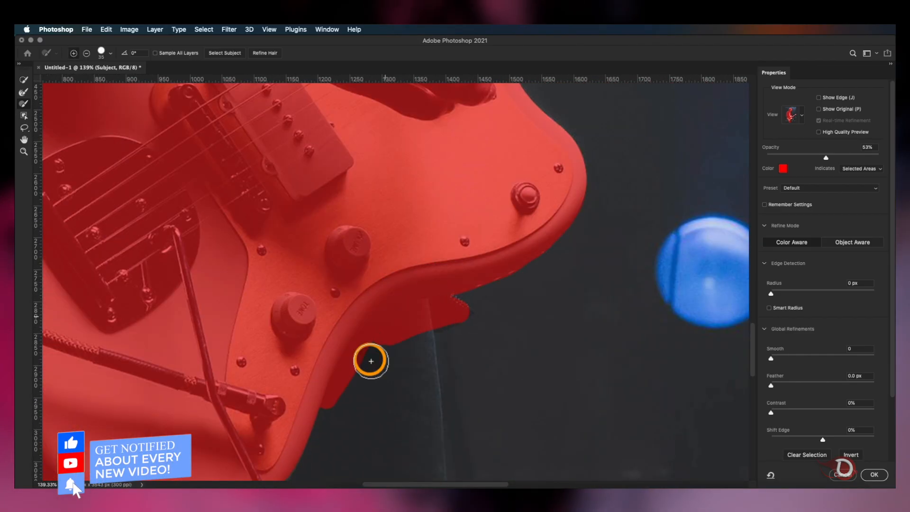
{"action": "scroll", "coordinate": [422, 333], "scroll_direction": "down", "scroll_amount": 5}
{"action": "key", "text": "bracketright"}
{"action": "key", "text": "bracketright"}
{"action": "key", "text": "bracketright"}
{"action": "key", "text": "bracketright"}
{"action": "key", "text": "bracketright"}
{"action": "key", "text": "bracketright"}
{"action": "left_click_drag", "start_coordinate": [376, 223], "coordinate": [404, 460]}
{"action": "scroll", "coordinate": [351, 376], "scroll_direction": "down", "scroll_amount": 5}
{"action": "left_click_drag", "start_coordinate": [411, 287], "coordinate": [358, 203]}
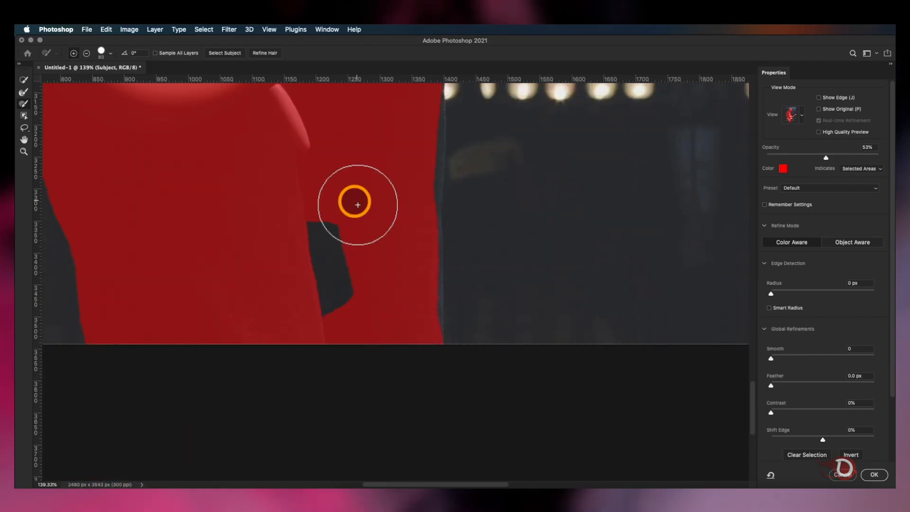
Step: Shrink the brush and fill the remaining strip along the trouser leg's outer edge in the selection
{"action": "scroll", "coordinate": [357, 203], "scroll_direction": "up", "scroll_amount": 4}
{"action": "key", "text": "bracketleft"}
{"action": "key", "text": "bracketleft"}
{"action": "key", "text": "bracketleft"}
{"action": "key", "text": "bracketleft"}
{"action": "key", "text": "bracketleft"}
{"action": "key", "text": "bracketleft"}
{"action": "scroll", "coordinate": [332, 369], "scroll_direction": "down", "scroll_amount": 5}
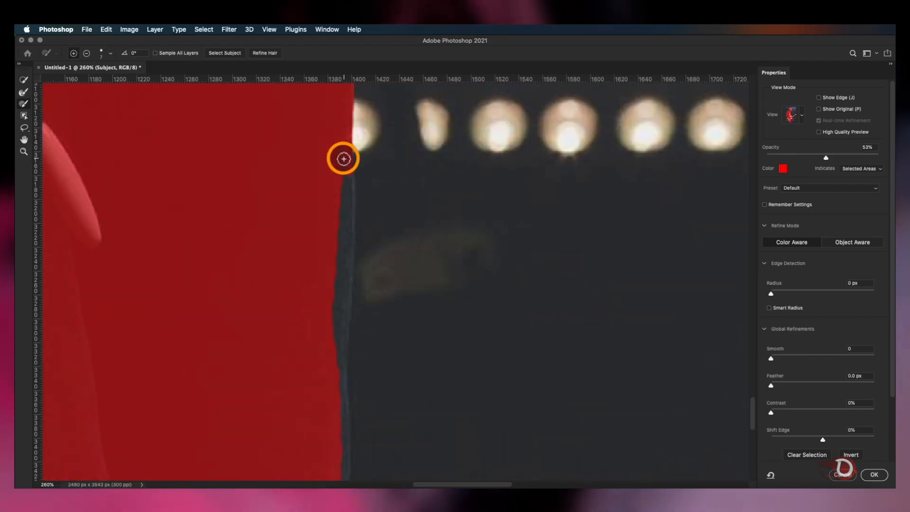
{"action": "scroll", "coordinate": [340, 375], "scroll_direction": "down", "scroll_amount": 4}
{"action": "key", "text": "bracketright"}
{"action": "key", "text": "bracketright"}
{"action": "key", "text": "bracketright"}
{"action": "scroll", "coordinate": [335, 393], "scroll_direction": "down", "scroll_amount": 5}
{"action": "mouse_move", "coordinate": [467, 152]}
{"action": "left_mouse_down"}
{"action": "mouse_move", "coordinate": [489, 280]}
{"action": "mouse_move", "coordinate": [415, 446]}
{"action": "left_mouse_up"}
Step: Refine the selection around the guitarist's curly hair with the Refine Edge Brush
{"action": "left_click", "coordinate": [25, 94]}
{"action": "left_click_drag", "start_coordinate": [312, 289], "coordinate": [305, 253]}
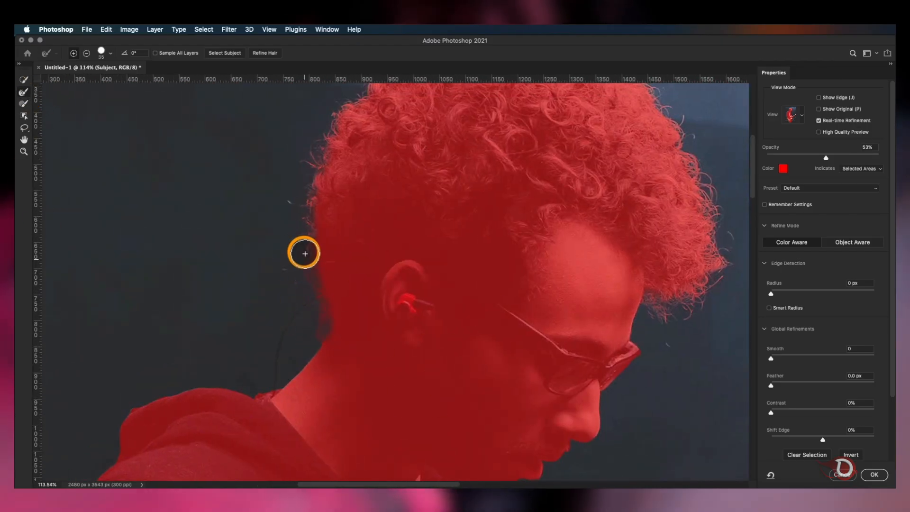
{"action": "scroll", "coordinate": [578, 169], "scroll_direction": "up", "scroll_amount": 5}
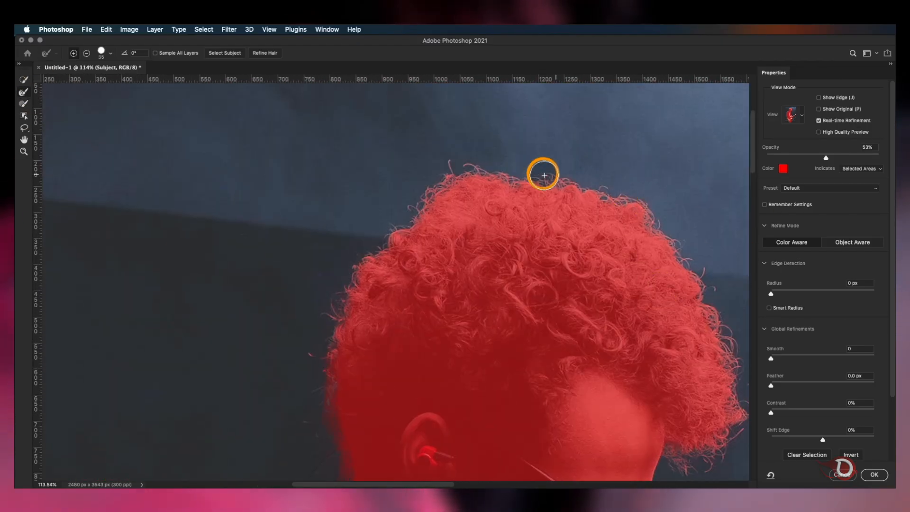
Step: Refine the selection edge behind the guitarist's head and nape with the Refine Edge Brush, subtracting excess refinement
{"action": "scroll", "coordinate": [337, 278], "scroll_direction": "down", "scroll_amount": 5}
{"action": "scroll", "coordinate": [337, 278], "scroll_direction": "left", "scroll_amount": 2}
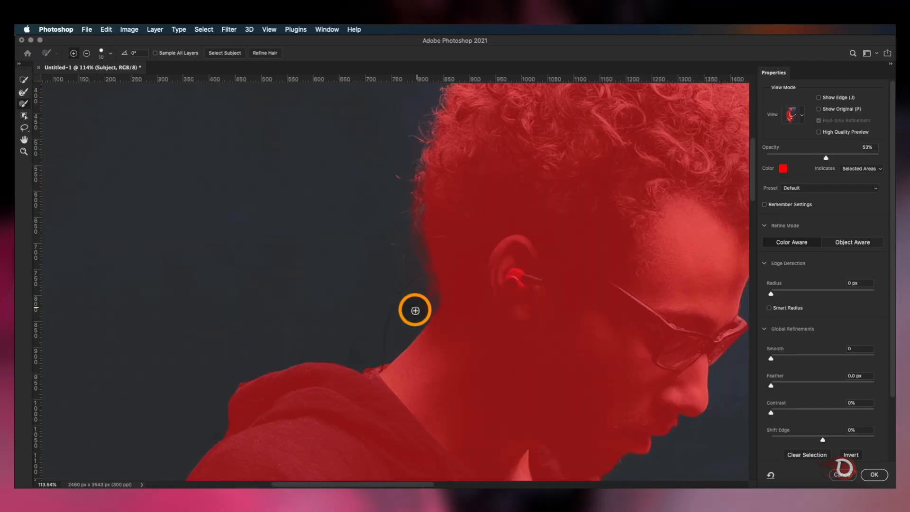
{"action": "key", "text": "alt"}
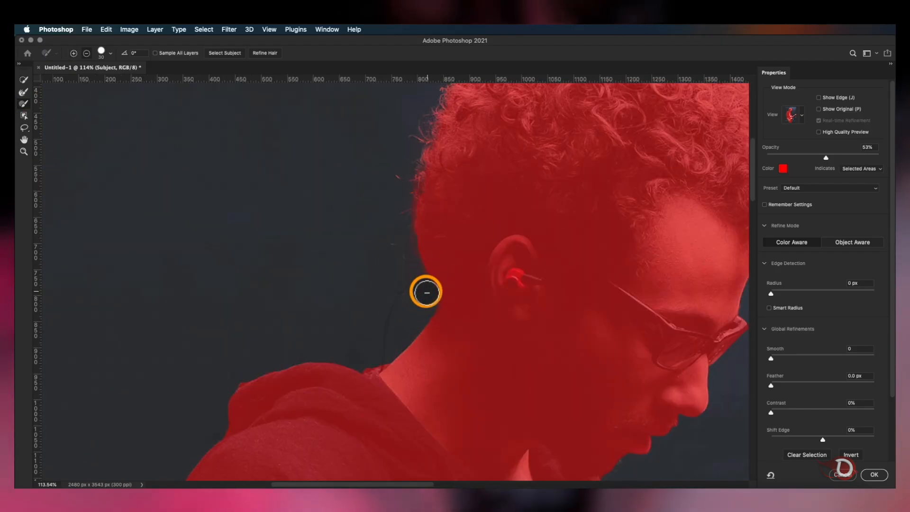
Step: Touch up the selection along the guitarist's nape, neck and remaining outline with the Brush Tool
{"action": "left_click", "coordinate": [26, 94]}
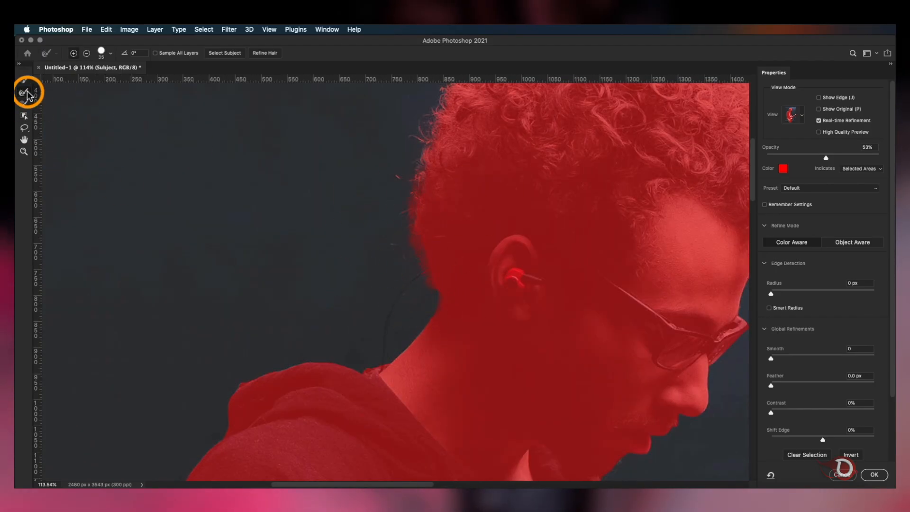
{"action": "left_click", "coordinate": [423, 345]}
{"action": "scroll", "coordinate": [423, 345], "scroll_direction": "down", "scroll_amount": 4}
{"action": "scroll", "coordinate": [501, 379], "scroll_direction": "up", "scroll_amount": 8}
{"action": "left_click_drag", "start_coordinate": [501, 379], "coordinate": [497, 199]}
{"action": "left_click", "coordinate": [23, 92]}
{"action": "left_click", "coordinate": [510, 309]}
Step: Output the refined selection as a Layer Mask on the Subject layer
{"action": "scroll", "coordinate": [503, 328], "scroll_direction": "down", "scroll_amount": 8}
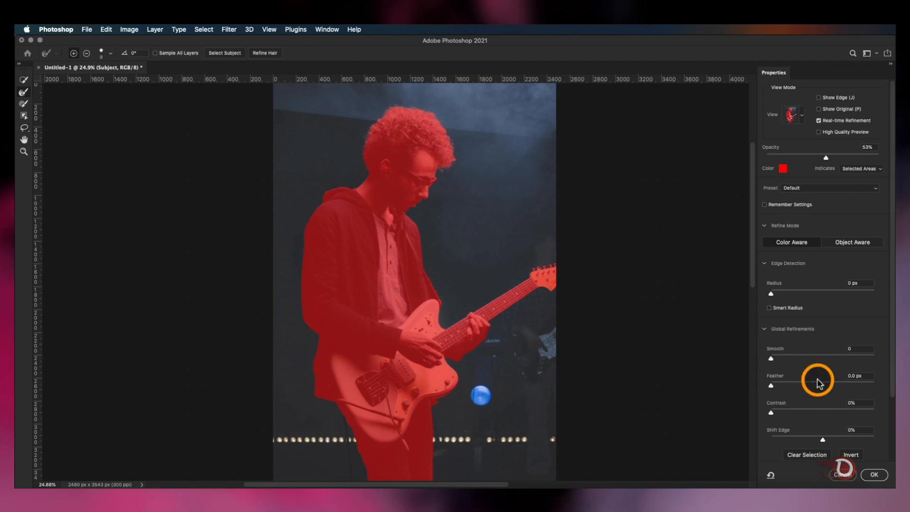
{"action": "scroll", "coordinate": [820, 384], "scroll_direction": "down", "scroll_amount": 3}
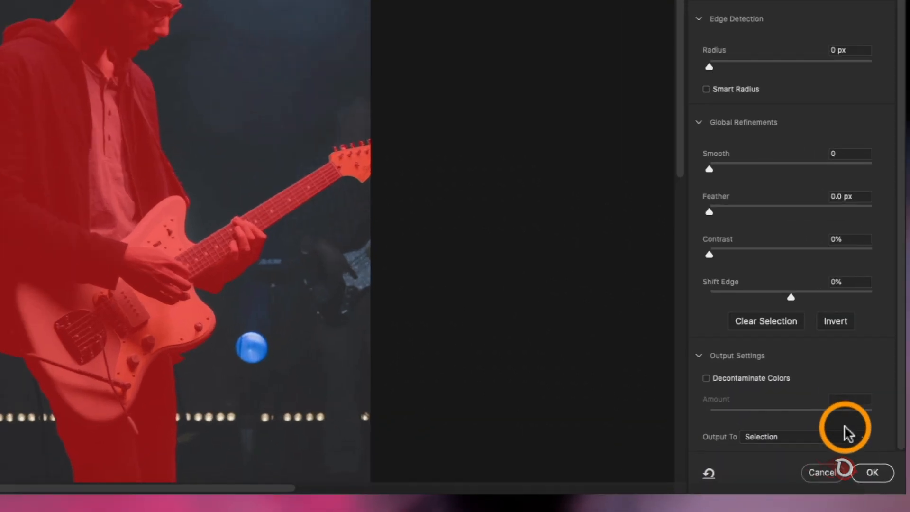
{"action": "left_click", "coordinate": [861, 440]}
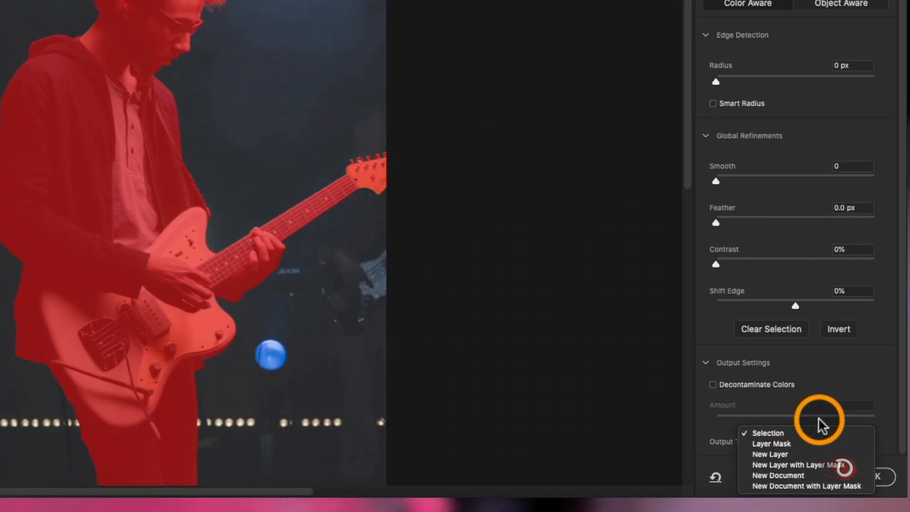
{"action": "left_click", "coordinate": [799, 443]}
{"action": "left_click", "coordinate": [882, 476]}
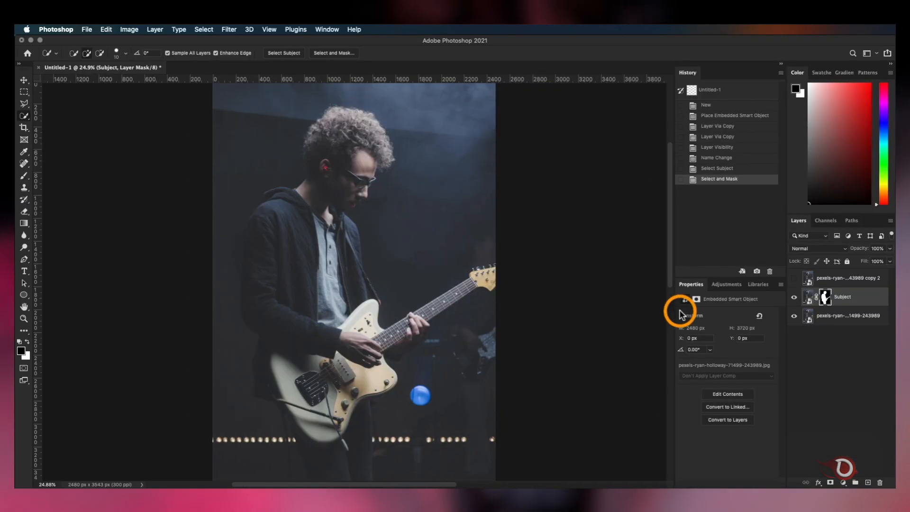
Step: Hide the original photo layer and inspect the masked guitarist's edges against transparency
{"action": "left_click", "coordinate": [795, 317]}
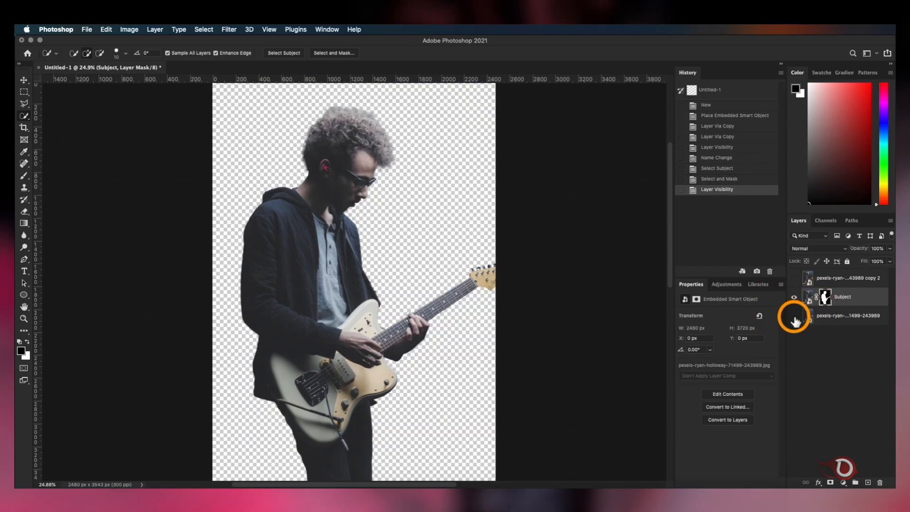
{"action": "scroll", "coordinate": [331, 179], "scroll_direction": "up", "scroll_amount": 5}
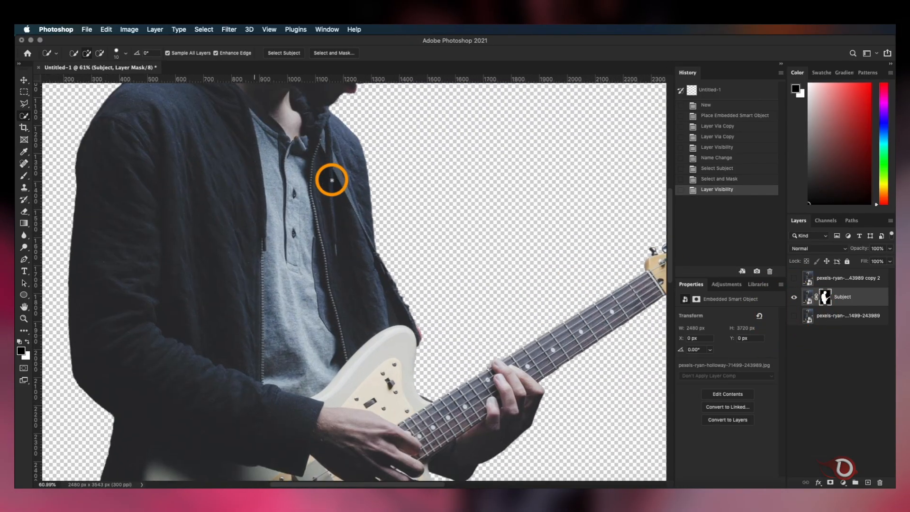
{"action": "scroll", "coordinate": [332, 180], "scroll_direction": "down", "scroll_amount": 10}
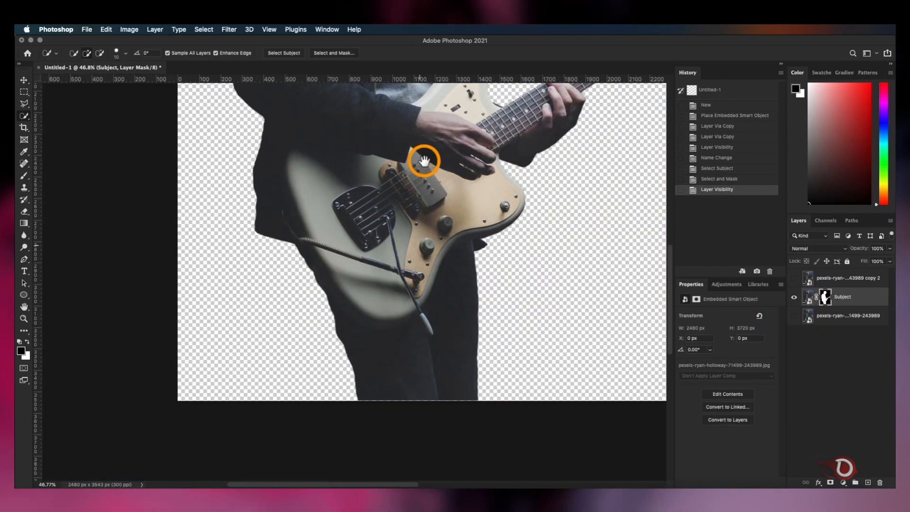
{"action": "scroll", "coordinate": [422, 158], "scroll_direction": "down", "scroll_amount": 5}
Step: Show the original photo layer and the topmost copy, and hide the Subject layer
{"action": "left_click", "coordinate": [795, 315]}
{"action": "left_click", "coordinate": [794, 278]}
{"action": "left_click", "coordinate": [794, 297]}
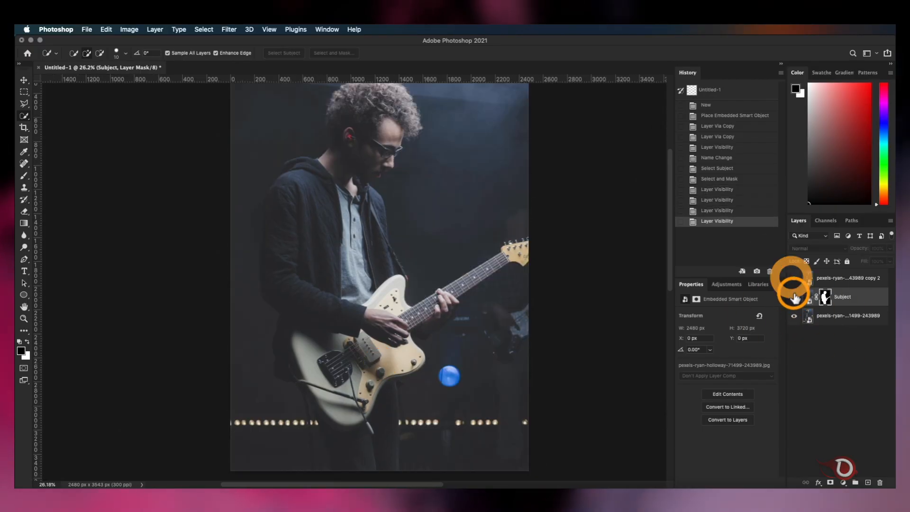
{"action": "scroll", "coordinate": [475, 298], "scroll_direction": "down", "scroll_amount": 2}
{"action": "scroll", "coordinate": [453, 241], "scroll_direction": "up", "scroll_amount": 6}
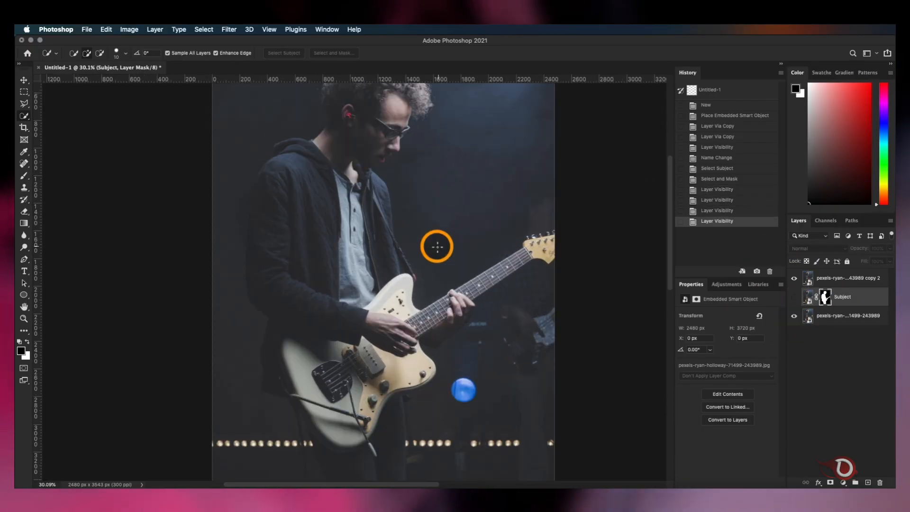
{"action": "scroll", "coordinate": [437, 247], "scroll_direction": "down", "scroll_amount": 2}
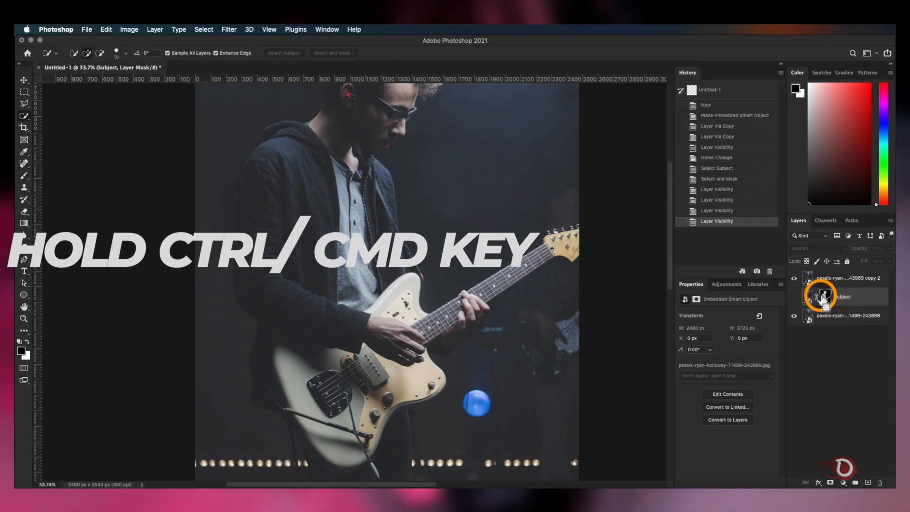
Step: Load the Subject layer's mask as a selection and set the Polygonal Lasso to subtract from it
{"action": "left_click", "coordinate": [824, 296], "text": "super"}
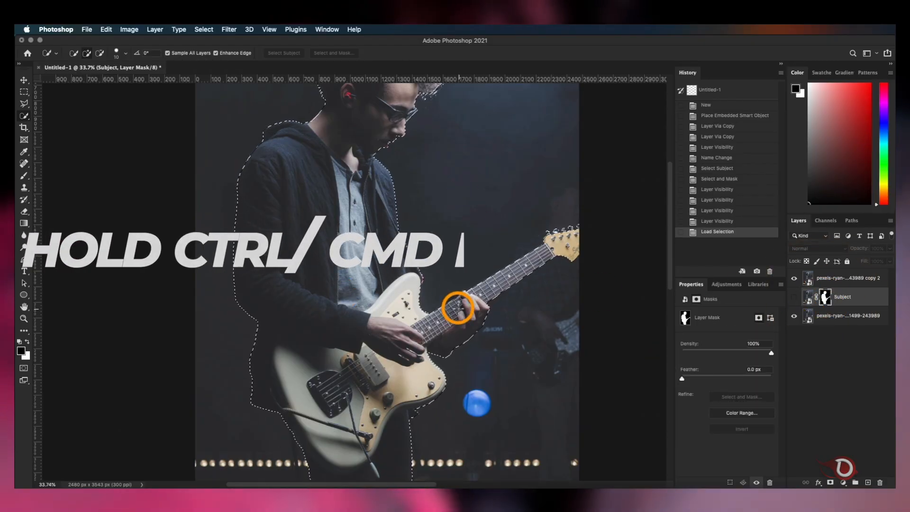
{"action": "scroll", "coordinate": [463, 290], "scroll_direction": "up", "scroll_amount": 2}
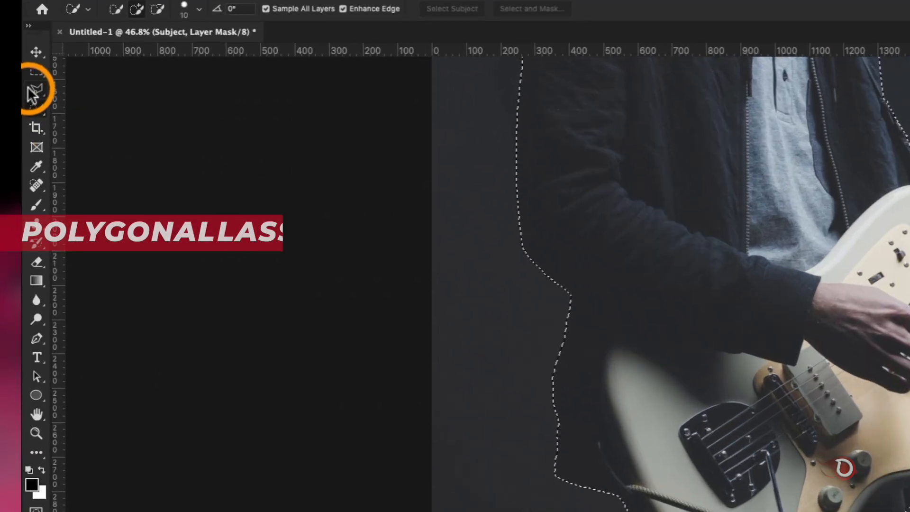
{"action": "left_click", "coordinate": [32, 91]}
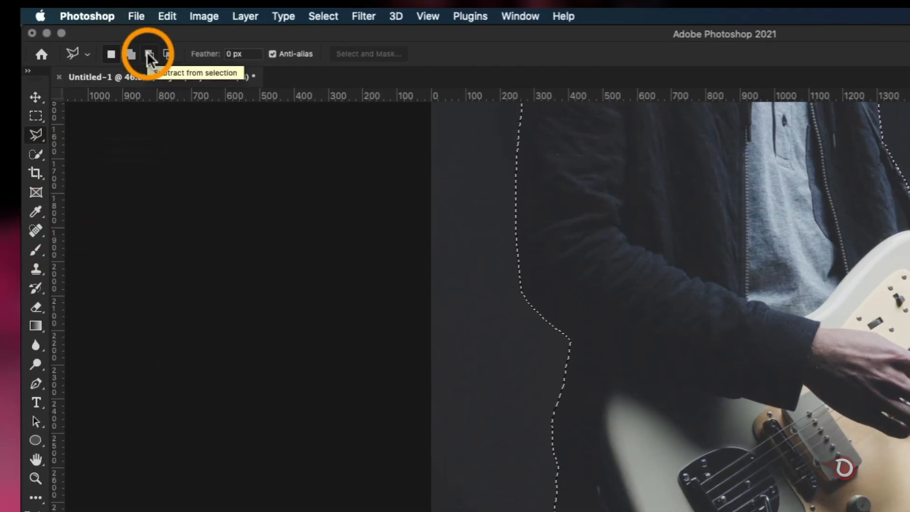
{"action": "left_click", "coordinate": [148, 54]}
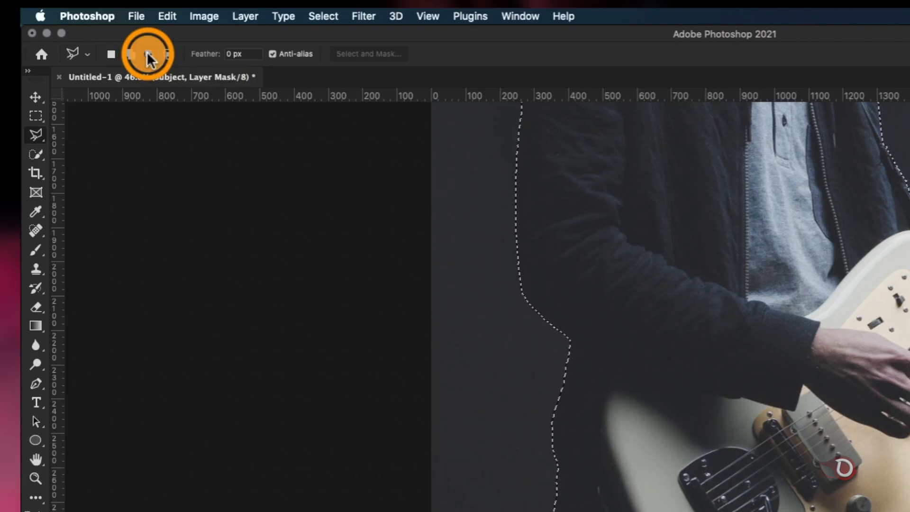
Step: Trace the guitar body's upper edge beneath the sleeve and around the underside of the strumming hand with the Polygonal Lasso
{"action": "scroll", "coordinate": [417, 394], "scroll_direction": "up", "scroll_amount": 3}
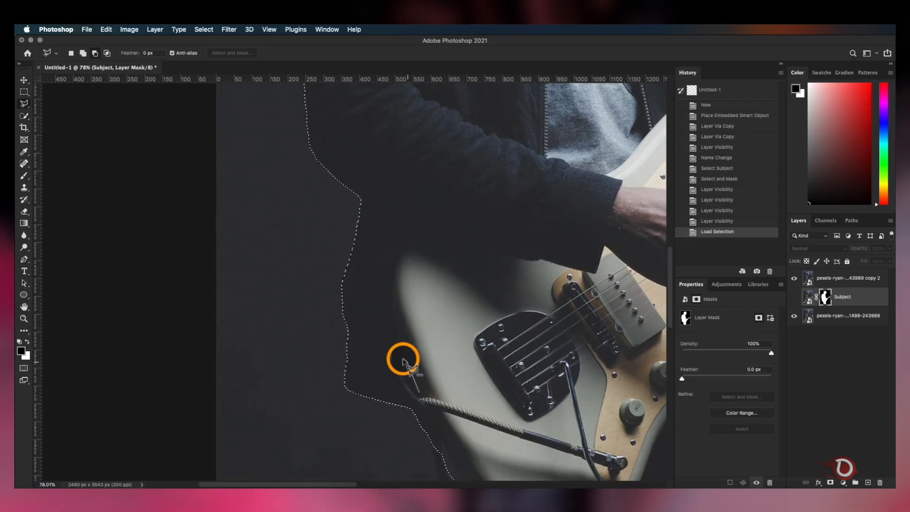
{"action": "left_click", "coordinate": [403, 360]}
{"action": "left_click", "coordinate": [395, 306]}
{"action": "left_click", "coordinate": [410, 241]}
{"action": "left_click", "coordinate": [470, 251]}
{"action": "left_click", "coordinate": [528, 260]}
{"action": "left_click", "coordinate": [596, 273]}
{"action": "left_click", "coordinate": [604, 246]}
{"action": "scroll", "coordinate": [604, 246], "scroll_direction": "up", "scroll_amount": 3}
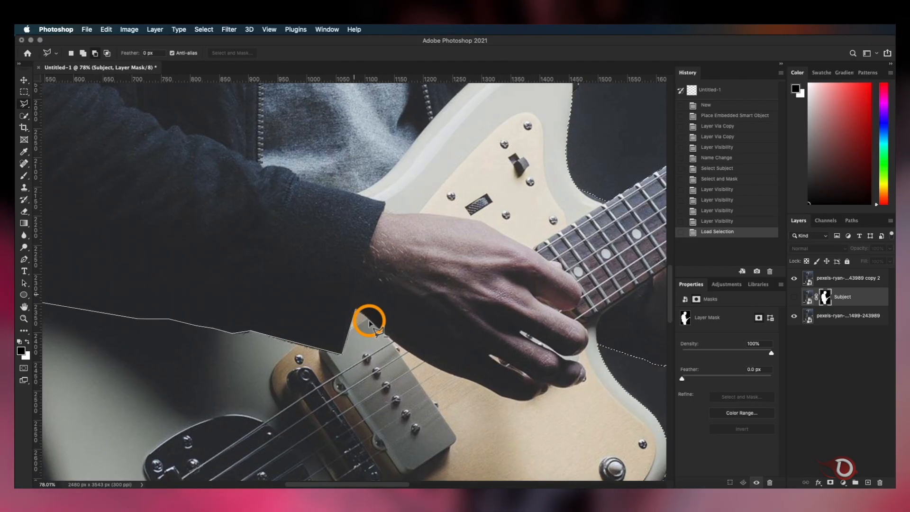
{"action": "left_click", "coordinate": [521, 399]}
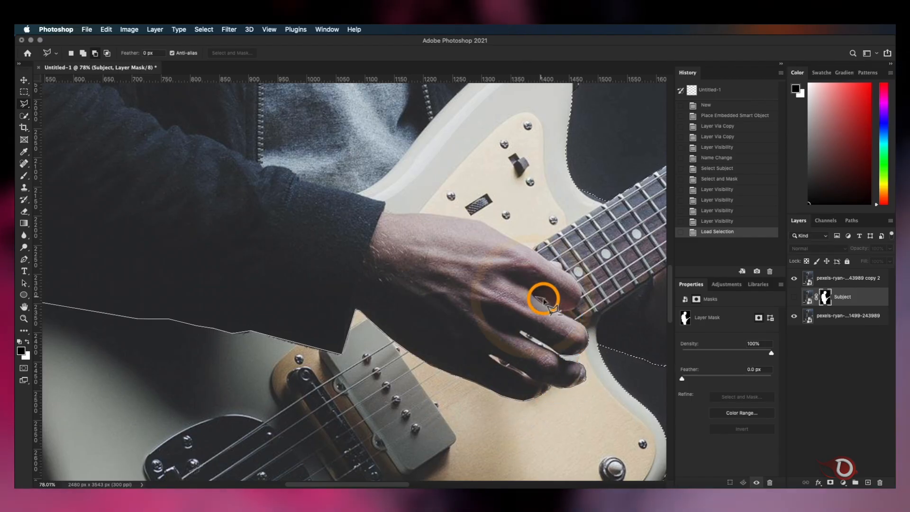
Step: Continue the lasso outline around the strumming fingers, back over the hand, and along the guitar's upper horn
{"action": "key", "text": "super+plus"}
{"action": "left_click", "coordinate": [628, 256]}
{"action": "left_click", "coordinate": [613, 254]}
{"action": "left_click", "coordinate": [601, 246]}
{"action": "scroll", "coordinate": [598, 243], "scroll_direction": "up", "scroll_amount": 5}
{"action": "left_click", "coordinate": [547, 365]}
{"action": "left_click", "coordinate": [521, 349]}
{"action": "left_click", "coordinate": [468, 339]}
{"action": "left_click", "coordinate": [431, 337]}
{"action": "scroll", "coordinate": [426, 244], "scroll_direction": "up", "scroll_amount": 5}
{"action": "scroll", "coordinate": [426, 244], "scroll_direction": "right", "scroll_amount": 3}
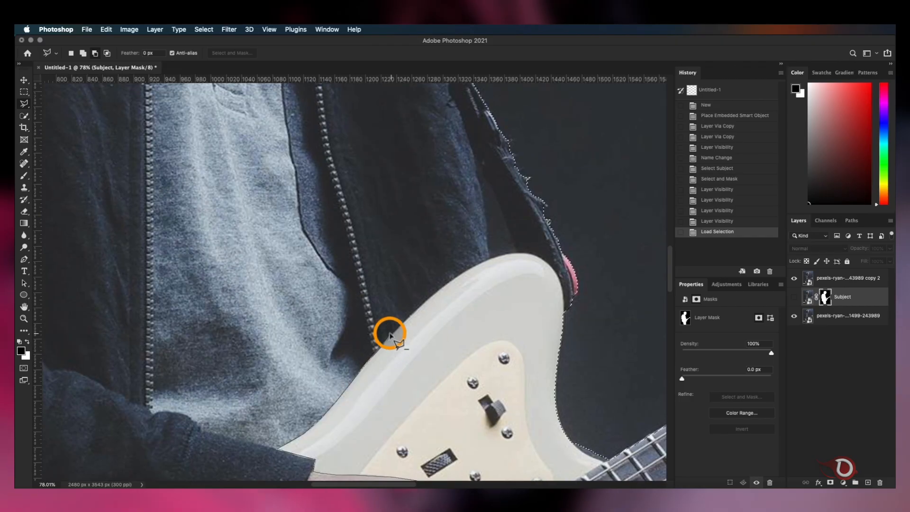
{"action": "left_click", "coordinate": [553, 272]}
{"action": "left_click", "coordinate": [562, 310]}
Step: Close the lasso outline around the guitarist's upper body to subtract it from the selection
{"action": "key", "text": "super+minus"}
{"action": "key", "text": "super+minus"}
{"action": "key", "text": "super+minus"}
{"action": "left_click", "coordinate": [498, 172]}
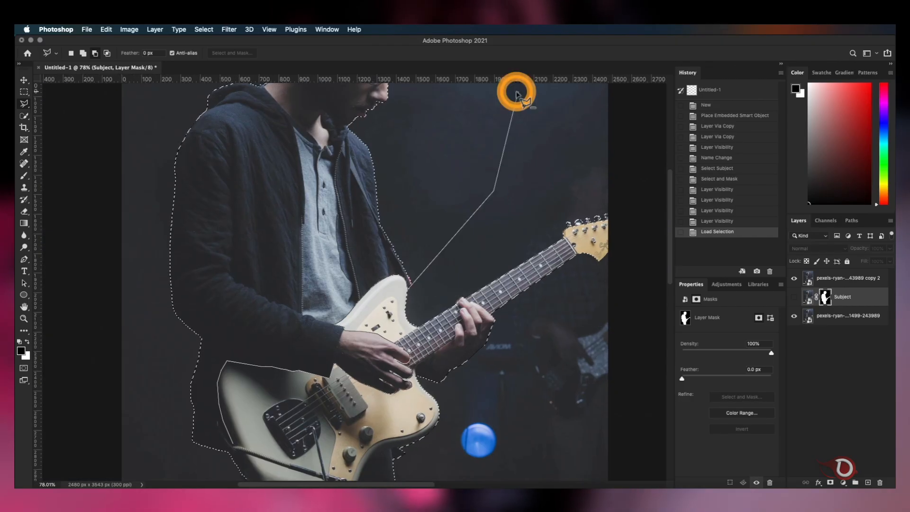
{"action": "left_click_drag", "start_coordinate": [516, 91], "coordinate": [590, 369]}
{"action": "left_click", "coordinate": [457, 187]}
{"action": "left_click", "coordinate": [402, 381]}
{"action": "left_click", "coordinate": [436, 410]}
{"action": "left_click", "coordinate": [475, 377]}
{"action": "scroll", "coordinate": [385, 241], "scroll_direction": "down", "scroll_amount": 5}
{"action": "scroll", "coordinate": [403, 256], "scroll_direction": "up", "scroll_amount": 5}
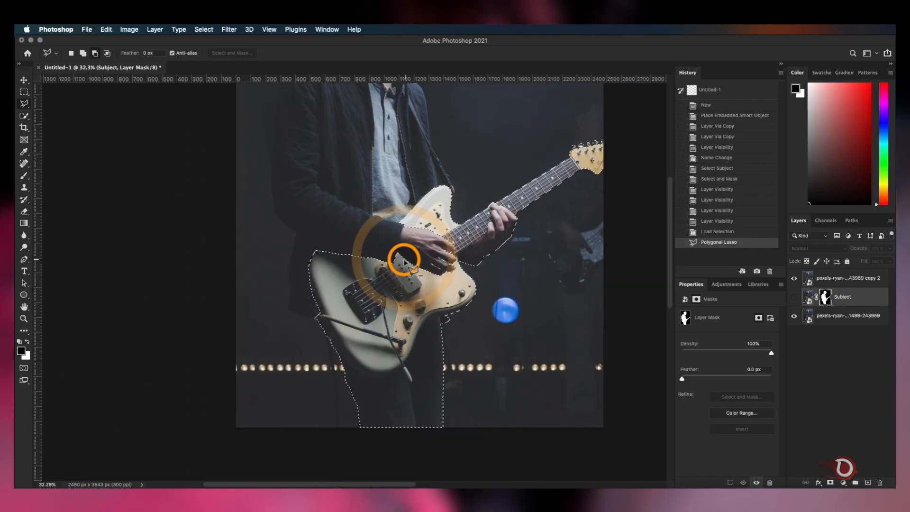
Step: Trace the guitar body's lower edge and the tip of the tremolo arm with the Polygonal Lasso
{"action": "left_click_drag", "start_coordinate": [389, 246], "coordinate": [400, 224]}
{"action": "scroll", "coordinate": [355, 285], "scroll_direction": "up", "scroll_amount": 4}
{"action": "scroll", "coordinate": [158, 305], "scroll_direction": "down", "scroll_amount": 1}
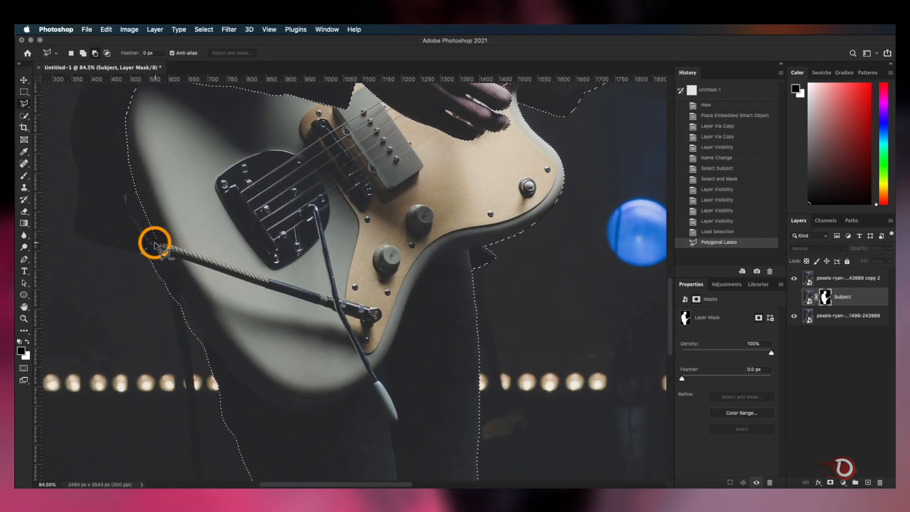
{"action": "left_click", "coordinate": [187, 317]}
{"action": "left_click", "coordinate": [218, 357]}
{"action": "left_click", "coordinate": [250, 393]}
{"action": "left_click", "coordinate": [280, 407]}
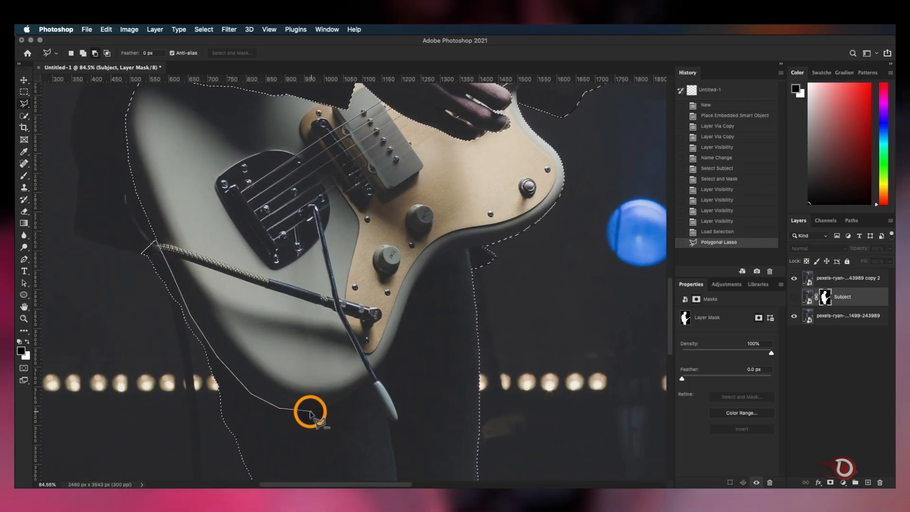
{"action": "left_click", "coordinate": [388, 394]}
{"action": "left_click", "coordinate": [379, 381]}
{"action": "left_click", "coordinate": [394, 350]}
{"action": "left_click", "coordinate": [408, 308]}
{"action": "left_click", "coordinate": [579, 334]}
Step: Close the lasso outline around the guitarist's legs to subtract them from the selection
{"action": "left_click_drag", "start_coordinate": [579, 461], "coordinate": [566, 171]}
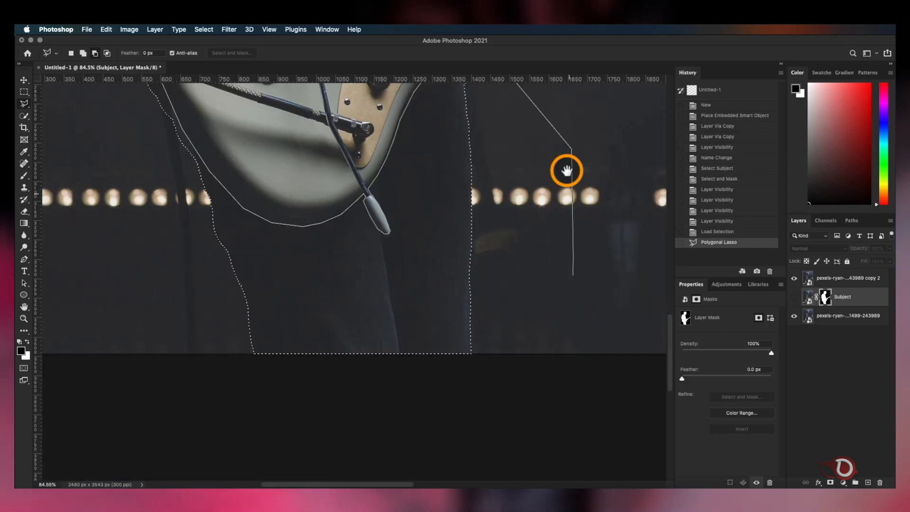
{"action": "left_click", "coordinate": [567, 284]}
{"action": "left_click", "coordinate": [141, 285]}
{"action": "left_click_drag", "start_coordinate": [132, 142], "coordinate": [178, 382]}
{"action": "left_click", "coordinate": [161, 256]}
{"action": "left_click_drag", "start_coordinate": [187, 203], "coordinate": [373, 306]}
{"action": "scroll", "coordinate": [373, 306], "scroll_direction": "up", "scroll_amount": 3}
{"action": "left_click", "coordinate": [373, 307]}
{"action": "left_click", "coordinate": [402, 285]}
{"action": "scroll", "coordinate": [348, 298], "scroll_direction": "down", "scroll_amount": 5}
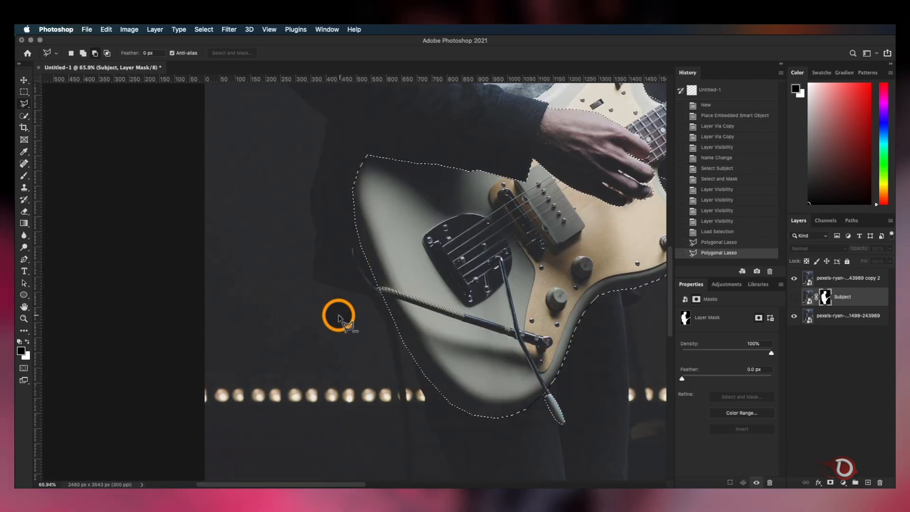
{"action": "left_click_drag", "start_coordinate": [454, 305], "coordinate": [298, 409]}
{"action": "scroll", "coordinate": [265, 412], "scroll_direction": "up", "scroll_amount": 4}
{"action": "left_click", "coordinate": [829, 482]}
{"action": "left_click", "coordinate": [793, 317]}
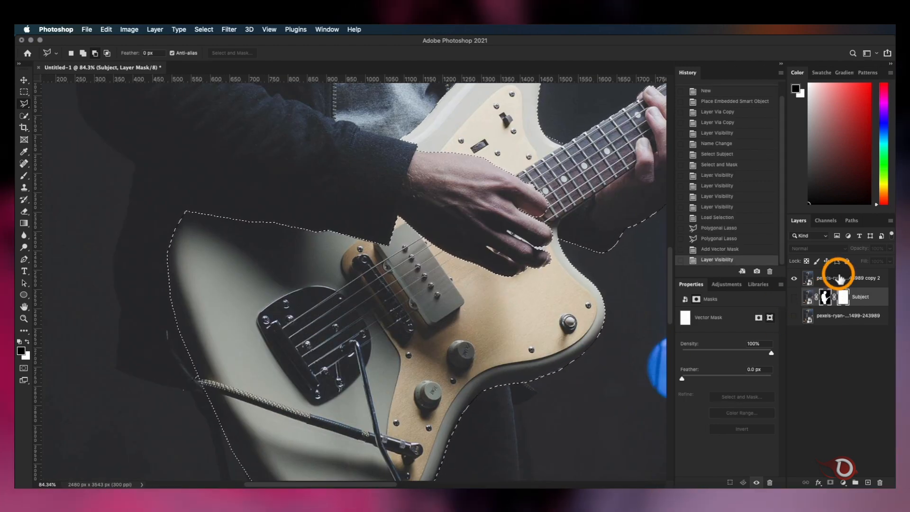
{"action": "key", "text": "super+z"}
{"action": "key", "text": "super+z"}
Step: Add a layer mask from the guitar selection to the topmost photo copy and hide the original photo layer
{"action": "left_click", "coordinate": [830, 285]}
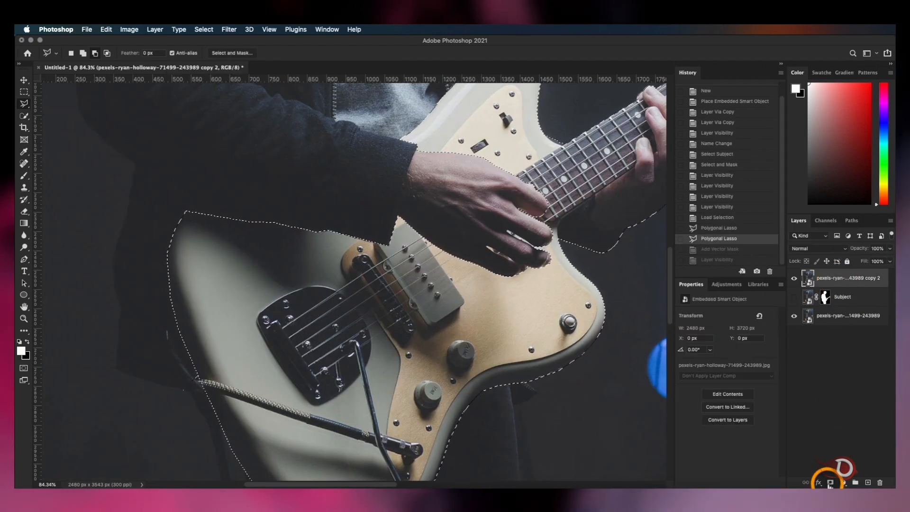
{"action": "left_click", "coordinate": [829, 481]}
{"action": "left_click", "coordinate": [794, 316]}
Step: Set the Brush tool to a 40 px Hard Round tip for cleaning the mask near the guitar cable
{"action": "scroll", "coordinate": [532, 308], "scroll_direction": "down", "scroll_amount": 3}
{"action": "scroll", "coordinate": [529, 314], "scroll_direction": "up", "scroll_amount": 2}
{"action": "scroll", "coordinate": [529, 314], "scroll_direction": "up", "scroll_amount": 2}
{"action": "left_click_drag", "start_coordinate": [452, 360], "coordinate": [517, 188]}
{"action": "scroll", "coordinate": [382, 311], "scroll_direction": "up", "scroll_amount": 5}
{"action": "left_click_drag", "start_coordinate": [333, 288], "coordinate": [507, 464]}
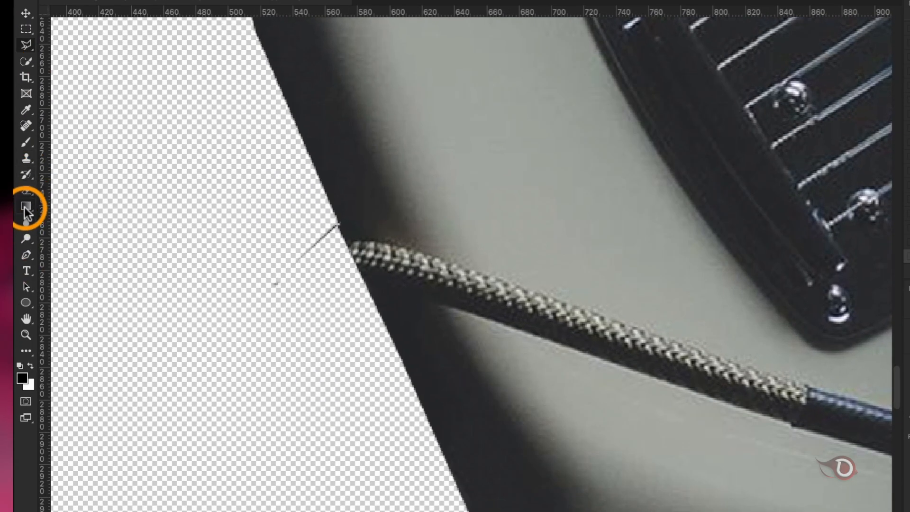
{"action": "left_click", "coordinate": [26, 142]}
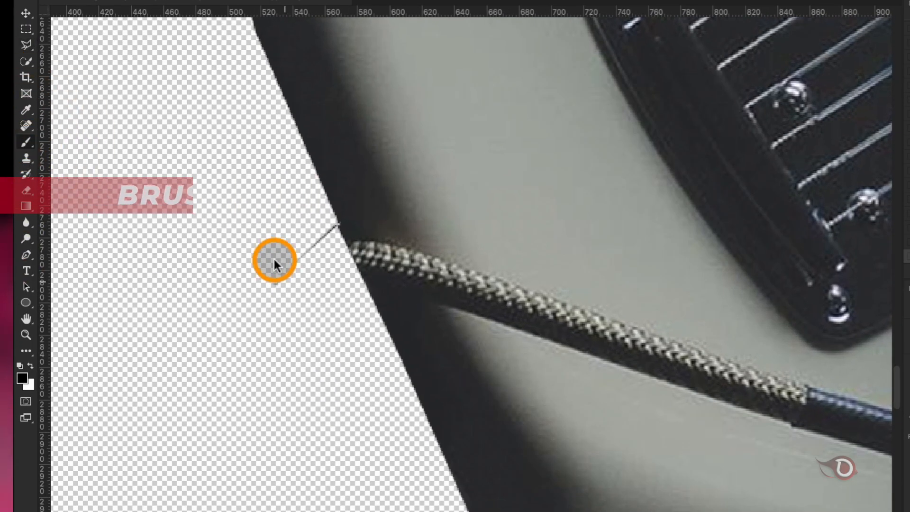
{"action": "key", "text": "bracketleft"}
{"action": "key", "text": "bracketleft"}
{"action": "key", "text": "bracketleft"}
{"action": "key", "text": "bracketleft"}
{"action": "key", "text": "bracketleft"}
{"action": "key", "text": "bracketleft"}
{"action": "key", "text": "bracketleft"}
{"action": "key", "text": "bracketleft"}
{"action": "key", "text": "bracketleft"}
{"action": "key", "text": "bracketleft"}
{"action": "key", "text": "bracketleft"}
{"action": "key", "text": "bracketleft"}
{"action": "key", "text": "bracketleft"}
{"action": "key", "text": "bracketleft"}
{"action": "key", "text": "bracketleft"}
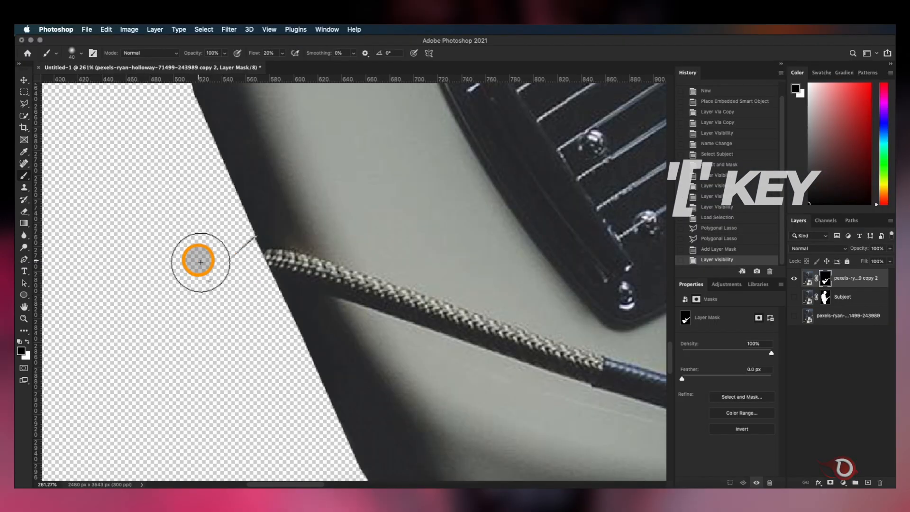
{"action": "right_click", "coordinate": [199, 260]}
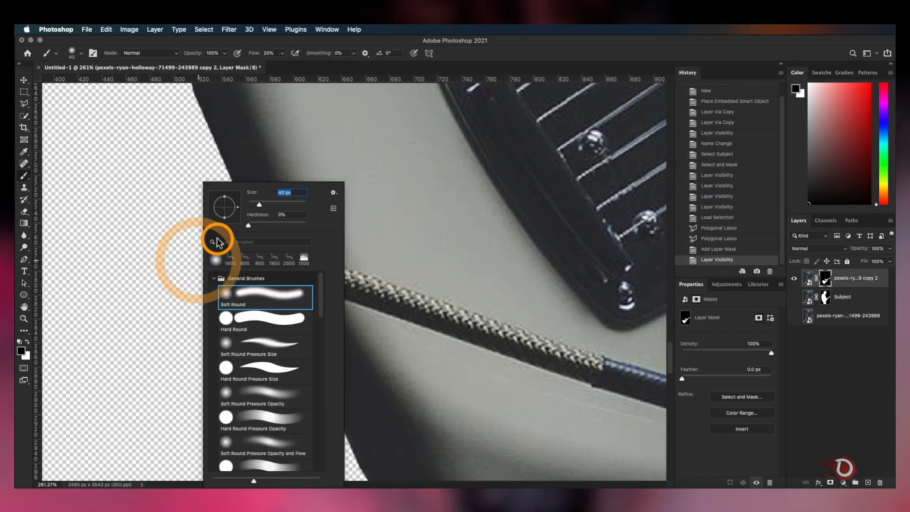
{"action": "left_click", "coordinate": [269, 322]}
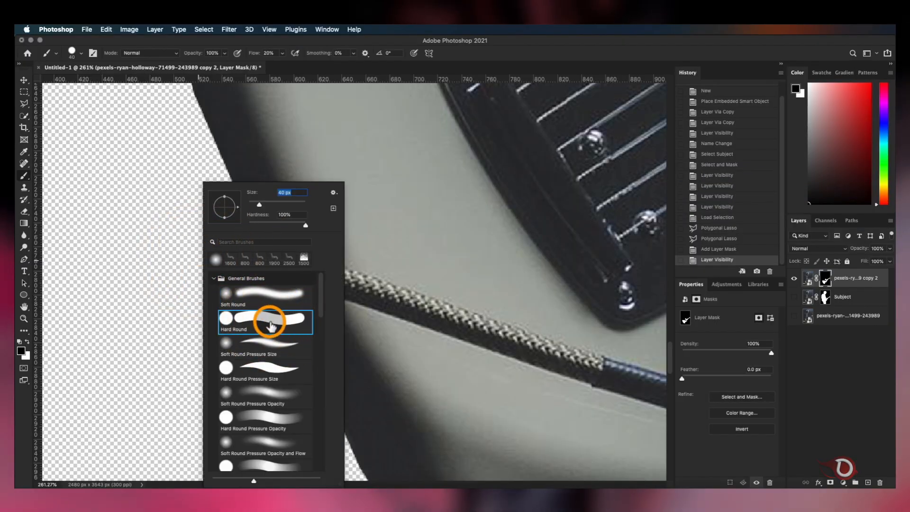
{"action": "key", "text": "Return"}
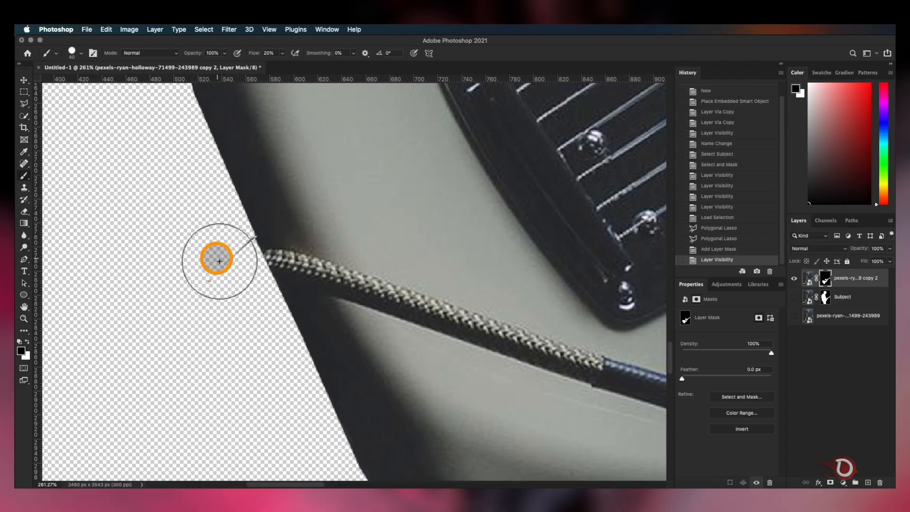
Step: Set the brush flow to 100% and paint away leftover background around the guitar's cable and body on the mask
{"action": "mouse_move", "coordinate": [220, 256]}
{"action": "left_mouse_down"}
{"action": "mouse_move", "coordinate": [219, 241]}
{"action": "mouse_move", "coordinate": [232, 252]}
{"action": "mouse_move", "coordinate": [192, 321]}
{"action": "mouse_move", "coordinate": [193, 247]}
{"action": "left_mouse_up"}
{"action": "left_click", "coordinate": [292, 88]}
{"action": "key", "text": "shift+0"}
{"action": "scroll", "coordinate": [310, 369], "scroll_direction": "down", "scroll_amount": 5}
{"action": "left_click_drag", "start_coordinate": [588, 258], "coordinate": [183, 471]}
{"action": "scroll", "coordinate": [347, 379], "scroll_direction": "up", "scroll_amount": 4}
{"action": "mouse_move", "coordinate": [236, 454]}
{"action": "left_mouse_down"}
{"action": "mouse_move", "coordinate": [266, 394]}
{"action": "mouse_move", "coordinate": [349, 343]}
{"action": "left_mouse_up"}
{"action": "mouse_move", "coordinate": [298, 375]}
{"action": "left_mouse_down"}
{"action": "mouse_move", "coordinate": [250, 407]}
{"action": "mouse_move", "coordinate": [225, 443]}
{"action": "left_mouse_up"}
{"action": "mouse_move", "coordinate": [232, 448]}
{"action": "left_mouse_down"}
{"action": "mouse_move", "coordinate": [357, 431]}
{"action": "mouse_move", "coordinate": [544, 204]}
{"action": "mouse_move", "coordinate": [350, 339]}
{"action": "left_mouse_up"}
Step: Clean the remaining background off the guitar mask's edges, shrinking the brush tip for the tighter spots
{"action": "left_click_drag", "start_coordinate": [362, 345], "coordinate": [506, 280]}
{"action": "key", "text": "bracketleft"}
{"action": "key", "text": "bracketleft"}
{"action": "key", "text": "bracketleft"}
{"action": "mouse_move", "coordinate": [414, 276]}
{"action": "left_mouse_down"}
{"action": "mouse_move", "coordinate": [411, 244]}
{"action": "mouse_move", "coordinate": [411, 258]}
{"action": "left_mouse_up"}
{"action": "mouse_move", "coordinate": [449, 182]}
{"action": "left_mouse_down"}
{"action": "mouse_move", "coordinate": [392, 326]}
{"action": "mouse_move", "coordinate": [349, 319]}
{"action": "mouse_move", "coordinate": [382, 347]}
{"action": "mouse_move", "coordinate": [342, 286]}
{"action": "mouse_move", "coordinate": [419, 355]}
{"action": "mouse_move", "coordinate": [405, 315]}
{"action": "mouse_move", "coordinate": [319, 284]}
{"action": "mouse_move", "coordinate": [454, 313]}
{"action": "mouse_move", "coordinate": [413, 315]}
{"action": "mouse_move", "coordinate": [449, 339]}
{"action": "left_mouse_up"}
{"action": "key", "text": "bracketright"}
{"action": "scroll", "coordinate": [354, 303], "scroll_direction": "up", "scroll_amount": 3}
{"action": "left_click_drag", "start_coordinate": [301, 361], "coordinate": [479, 286]}
{"action": "mouse_move", "coordinate": [249, 315]}
{"action": "left_mouse_down"}
{"action": "mouse_move", "coordinate": [276, 324]}
{"action": "mouse_move", "coordinate": [273, 314]}
{"action": "mouse_move", "coordinate": [262, 333]}
{"action": "left_mouse_up"}
Step: Enlarge the brush tip and paint away the mask remnants beside the guitar's upper horn
{"action": "scroll", "coordinate": [339, 267], "scroll_direction": "down", "scroll_amount": 5}
{"action": "key", "text": "bracketright"}
{"action": "key", "text": "bracketright"}
{"action": "key", "text": "bracketright"}
{"action": "key", "text": "bracketright"}
{"action": "left_click", "coordinate": [283, 191]}
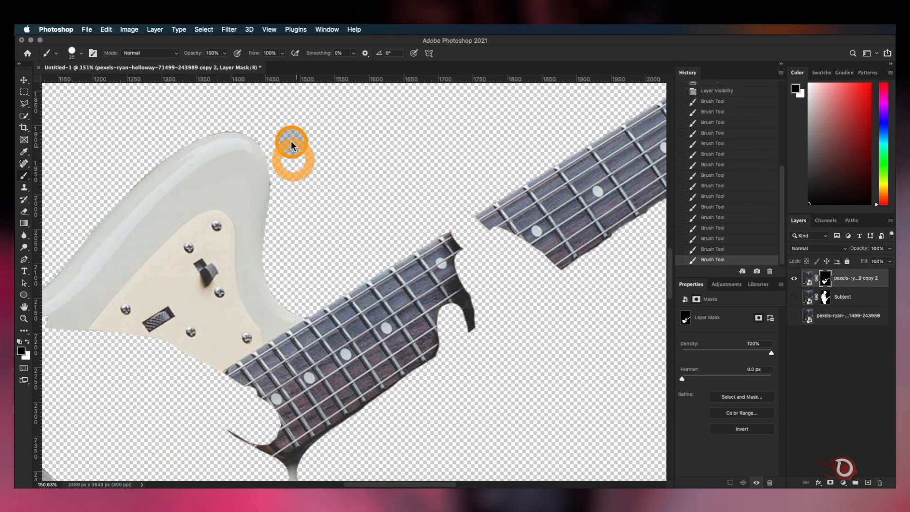
{"action": "scroll", "coordinate": [283, 191], "scroll_direction": "down", "scroll_amount": 5}
{"action": "scroll", "coordinate": [406, 274], "scroll_direction": "down", "scroll_amount": 4}
{"action": "left_click_drag", "start_coordinate": [426, 223], "coordinate": [424, 292]}
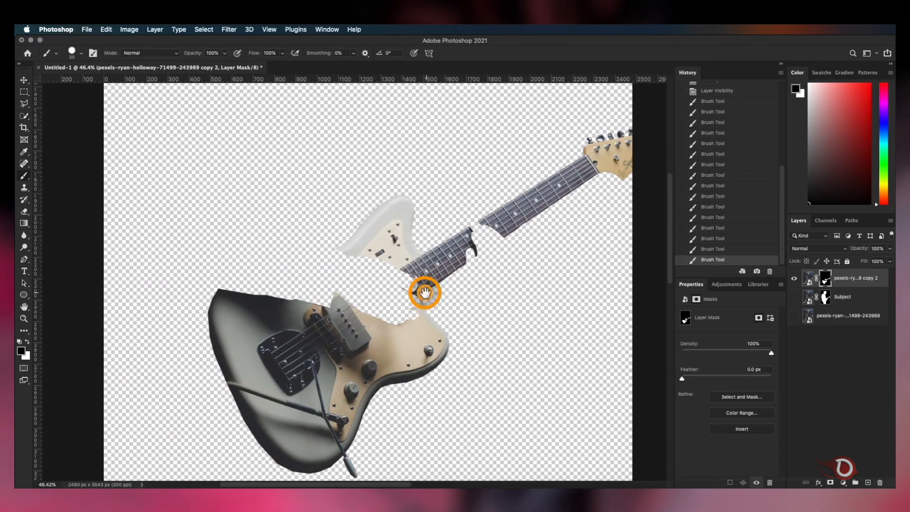
Step: Show the original photo and Subject layers again and rename the topmost copy as Guiter
{"action": "left_click", "coordinate": [792, 318]}
{"action": "left_click", "coordinate": [794, 297]}
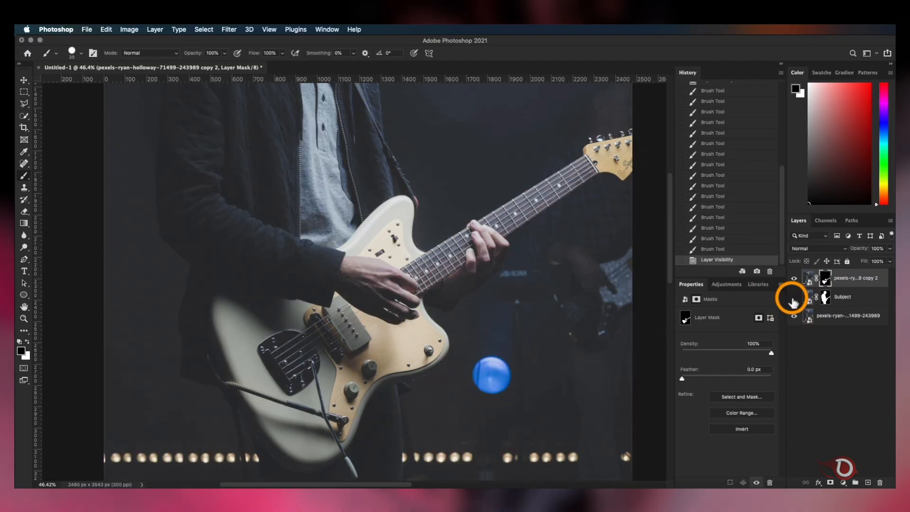
{"action": "double_click", "coordinate": [857, 279]}
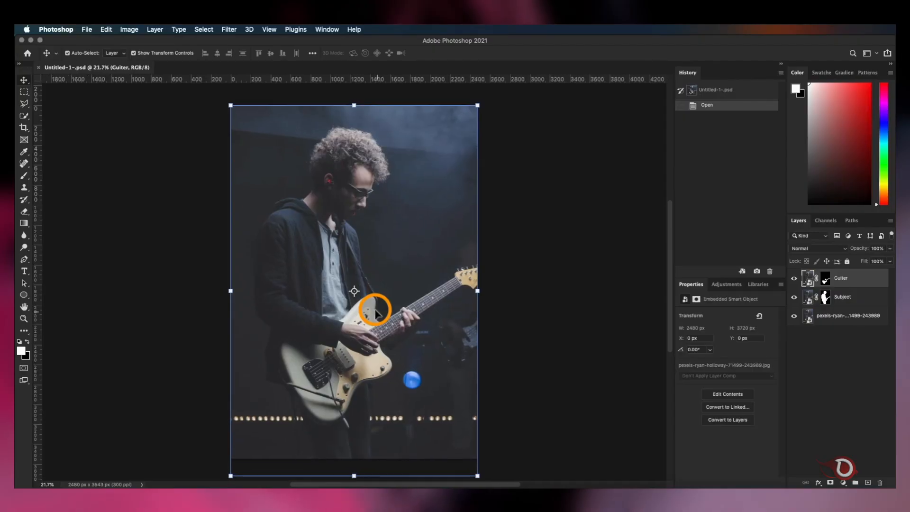
Step: Convert the masked Guiter layer to a Smart Object
{"action": "scroll", "coordinate": [336, 269], "scroll_direction": "down", "scroll_amount": 2}
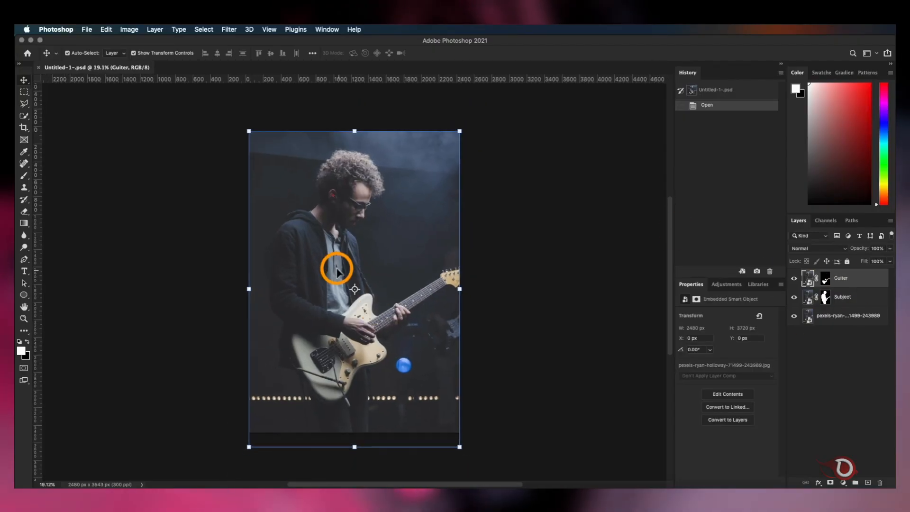
{"action": "right_click", "coordinate": [854, 284]}
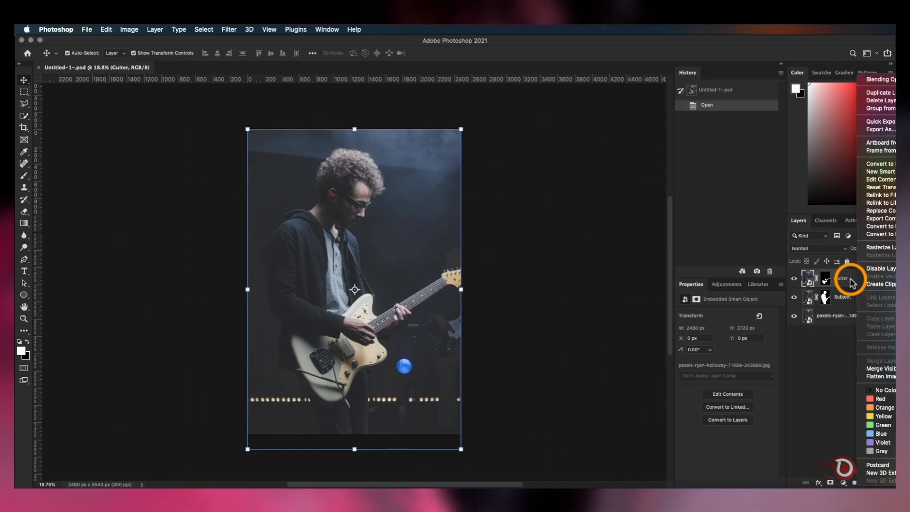
{"action": "left_click", "coordinate": [872, 165]}
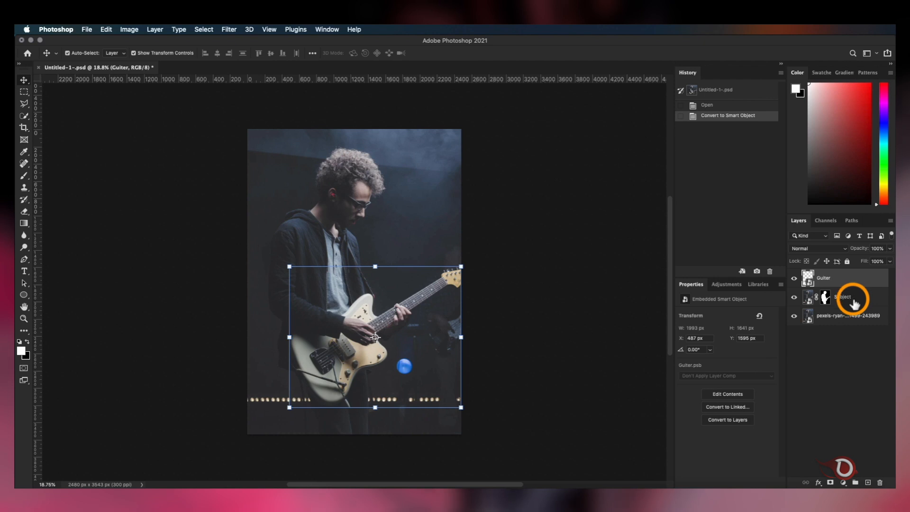
Step: Link the Guiter, Subject and original photo layers together and deselect them
{"action": "left_click", "coordinate": [840, 319], "text": "shift"}
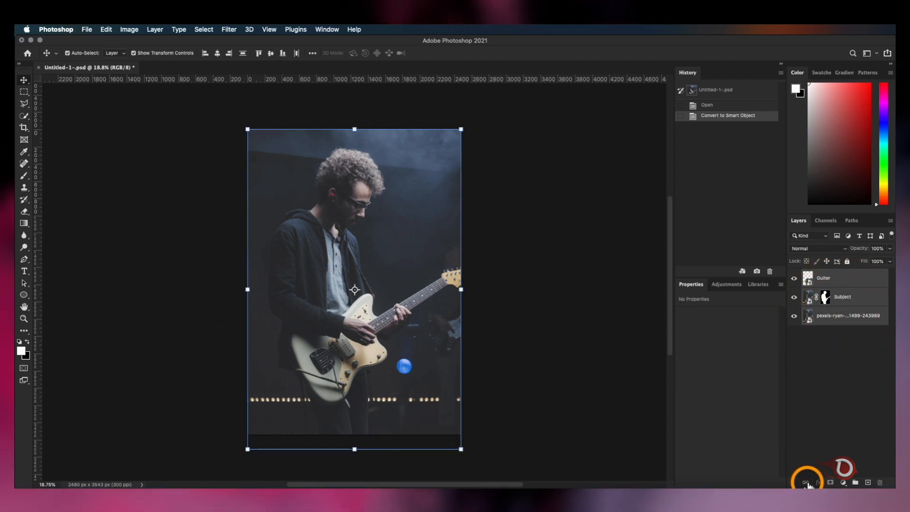
{"action": "left_click", "coordinate": [806, 482]}
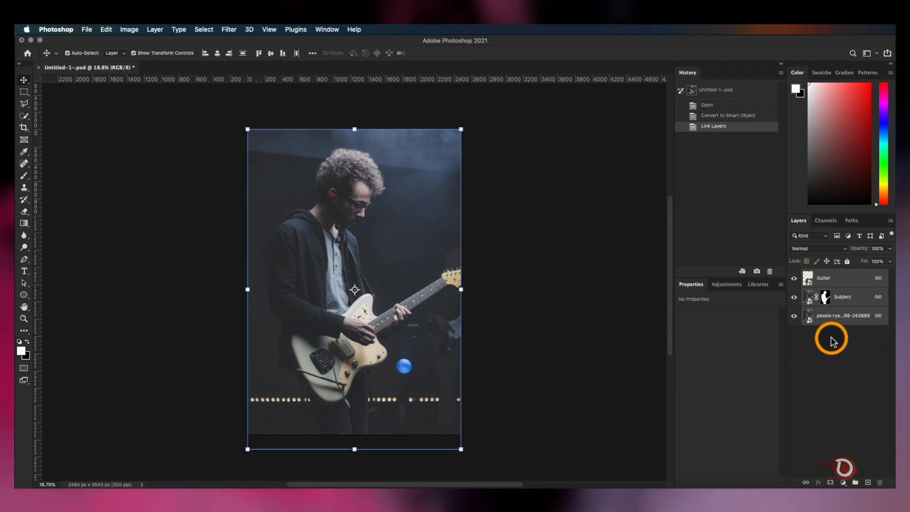
{"action": "left_click", "coordinate": [826, 358]}
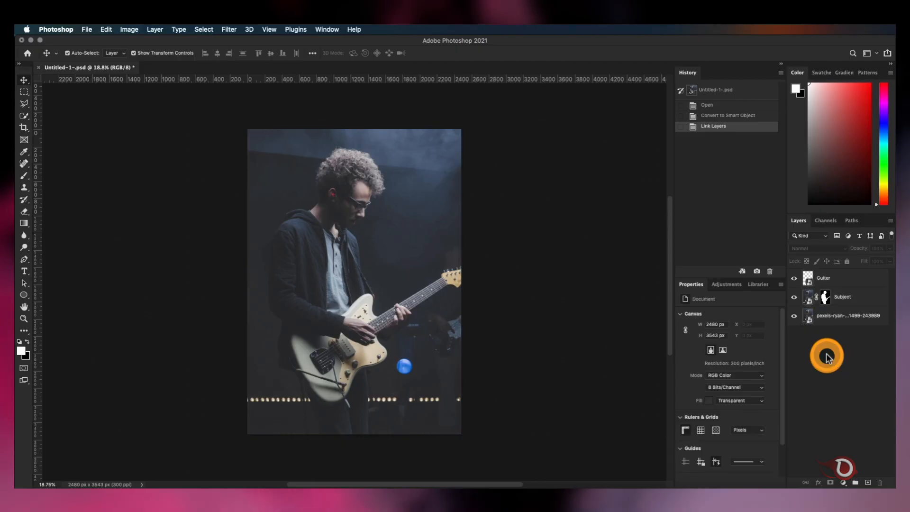
Step: Set the Guiter layer's blending mode to Linear Dodge (Add)
{"action": "left_click", "coordinate": [833, 279]}
{"action": "scroll", "coordinate": [455, 376], "scroll_direction": "up", "scroll_amount": 5}
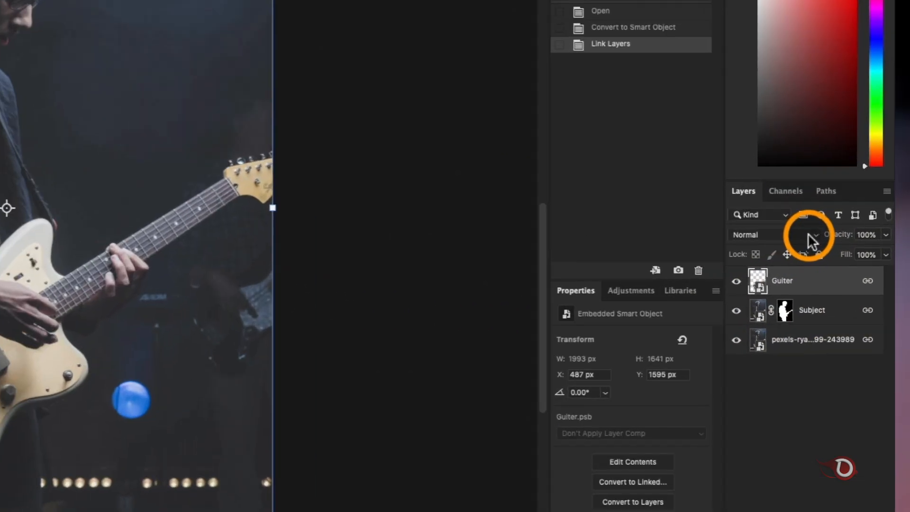
{"action": "left_click", "coordinate": [839, 248]}
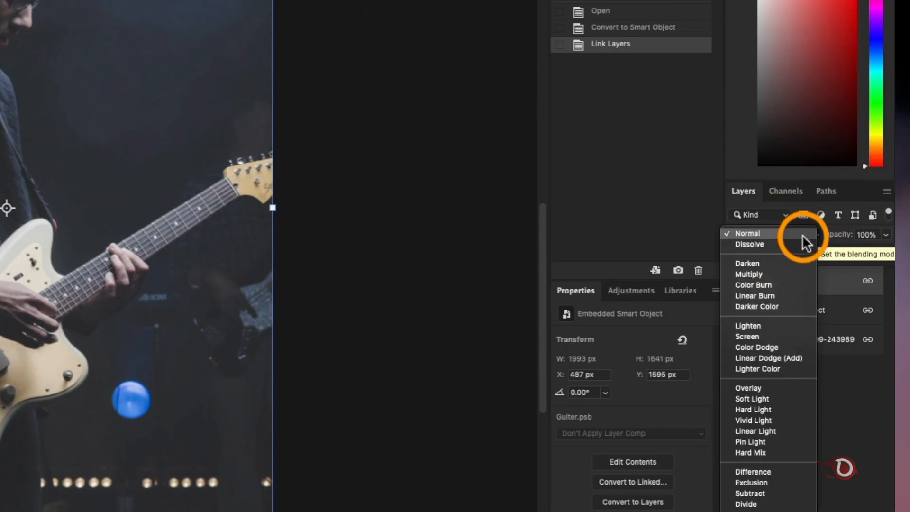
{"action": "left_click", "coordinate": [783, 358]}
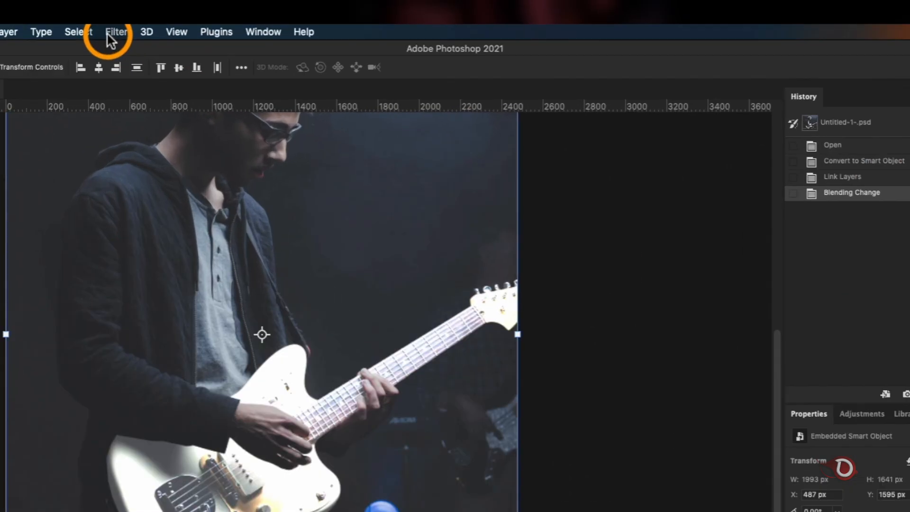
Step: Apply a Gaussian Blur smart filter to the Guiter layer for a soft glow around the guitar
{"action": "left_click", "coordinate": [229, 30]}
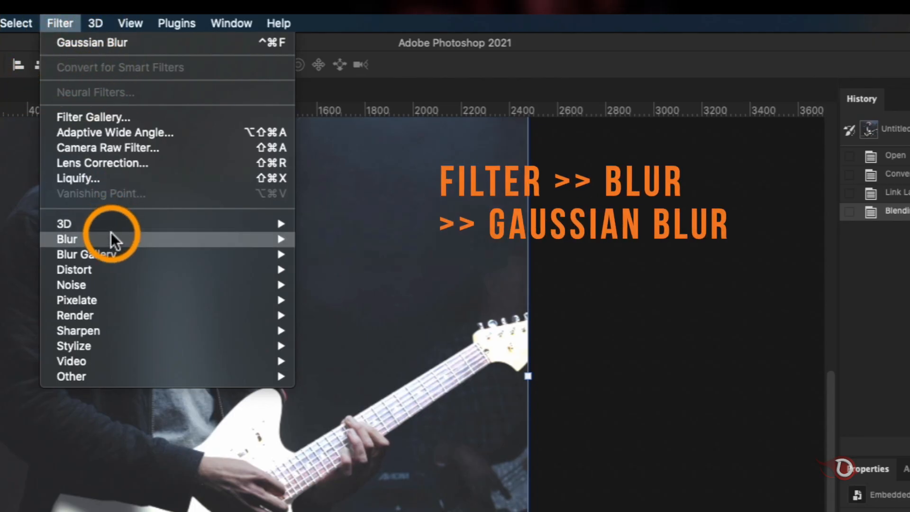
{"action": "mouse_move", "coordinate": [111, 233]}
{"action": "left_click", "coordinate": [370, 299]}
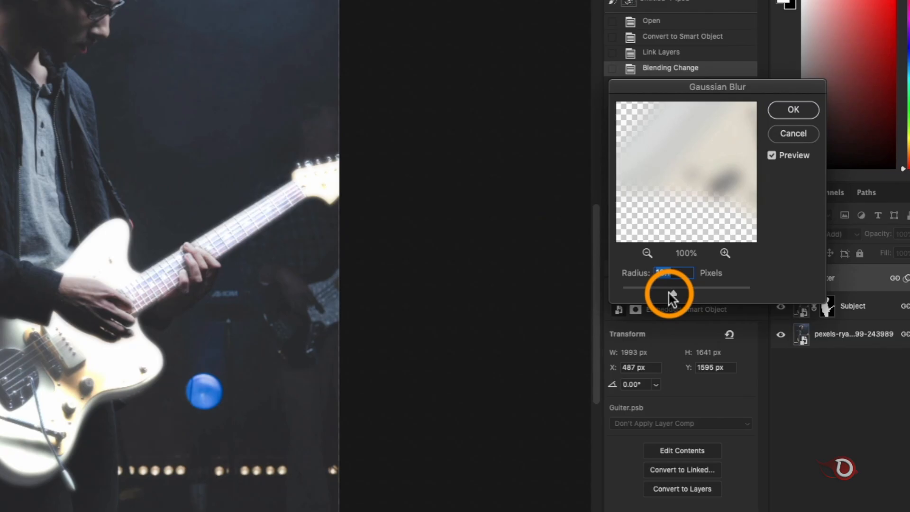
{"action": "left_click_drag", "start_coordinate": [672, 298], "coordinate": [670, 296]}
{"action": "left_click", "coordinate": [232, 365]}
{"action": "left_click", "coordinate": [790, 109]}
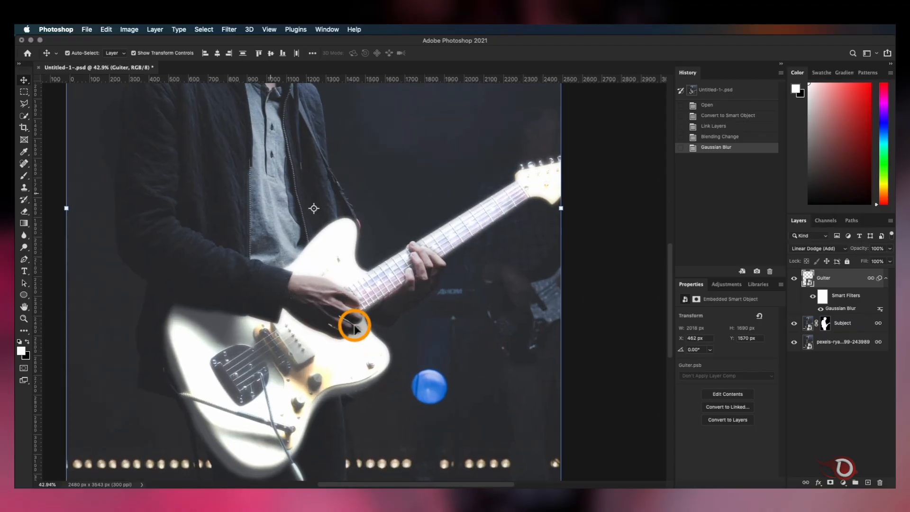
Step: Turn the Guiter layer's smart filters off and on again to compare the guitar with and without blur
{"action": "scroll", "coordinate": [354, 327], "scroll_direction": "up", "scroll_amount": 5}
{"action": "scroll", "coordinate": [355, 327], "scroll_direction": "down", "scroll_amount": 5}
{"action": "left_click", "coordinate": [811, 298]}
{"action": "left_click", "coordinate": [811, 298]}
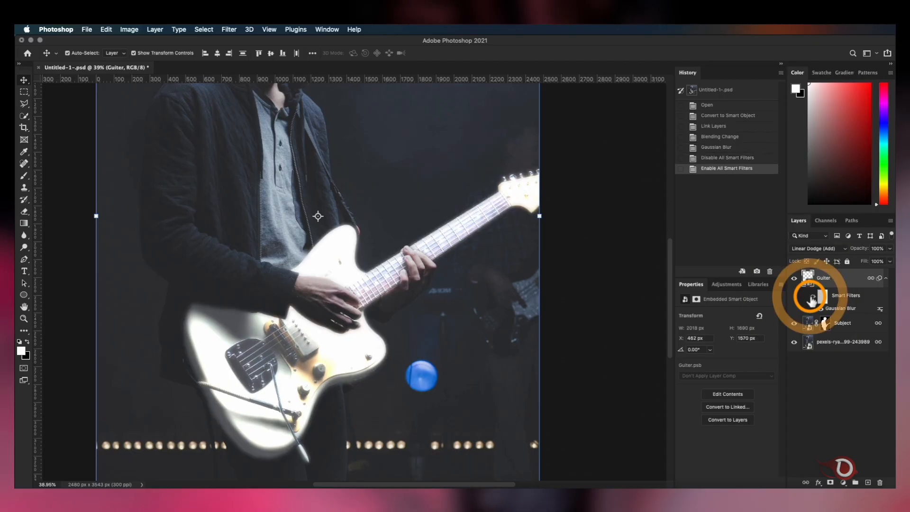
{"action": "scroll", "coordinate": [205, 279], "scroll_direction": "up", "scroll_amount": 3}
{"action": "scroll", "coordinate": [241, 279], "scroll_direction": "down", "scroll_amount": 2}
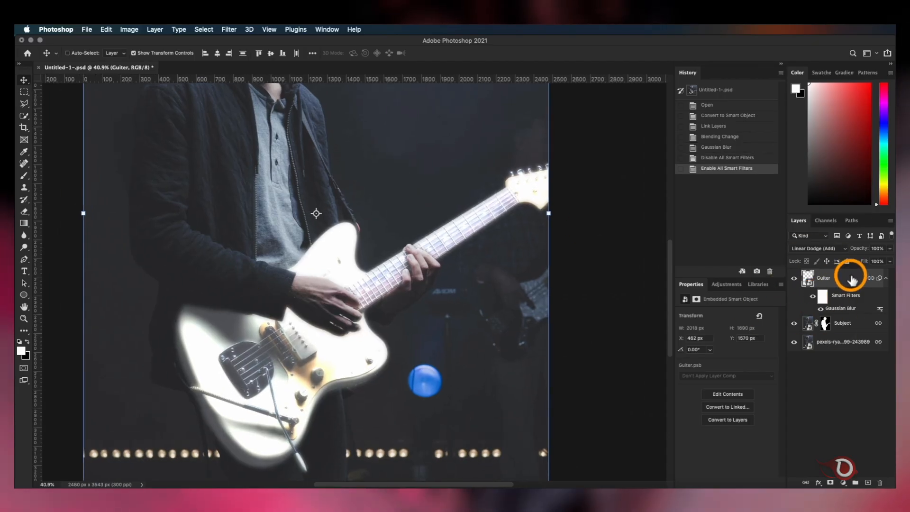
Step: Duplicate the Guiter layer and set the copy's Gaussian Blur radius to 34.6 pixels
{"action": "key", "text": "super+j"}
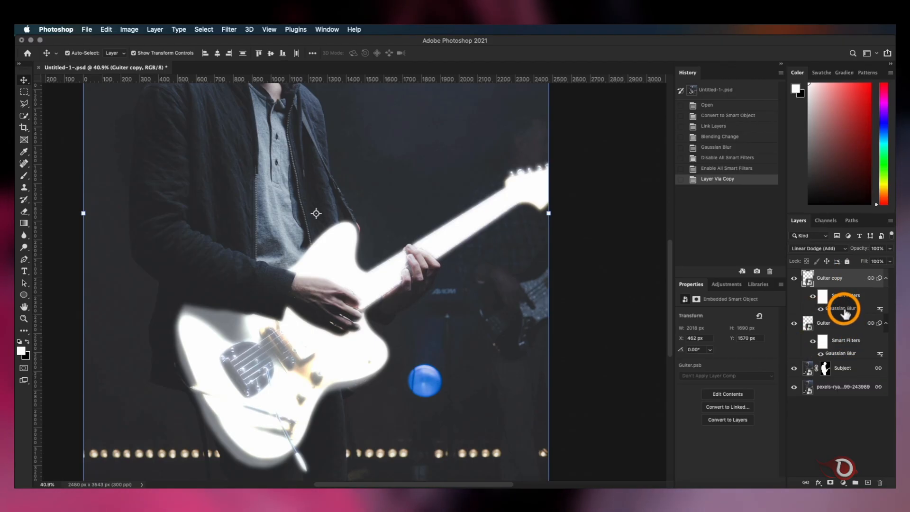
{"action": "double_click", "coordinate": [843, 309]}
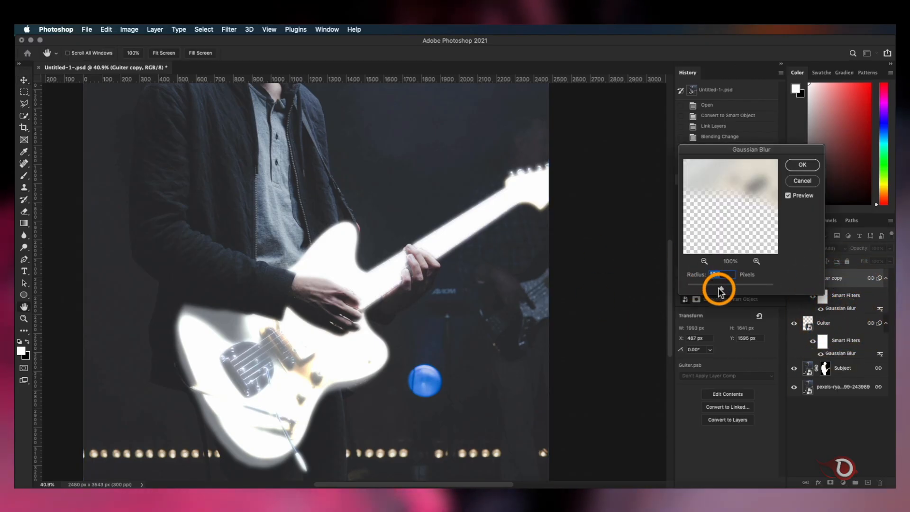
{"action": "left_click_drag", "start_coordinate": [725, 288], "coordinate": [689, 300]}
{"action": "left_click", "coordinate": [811, 78]}
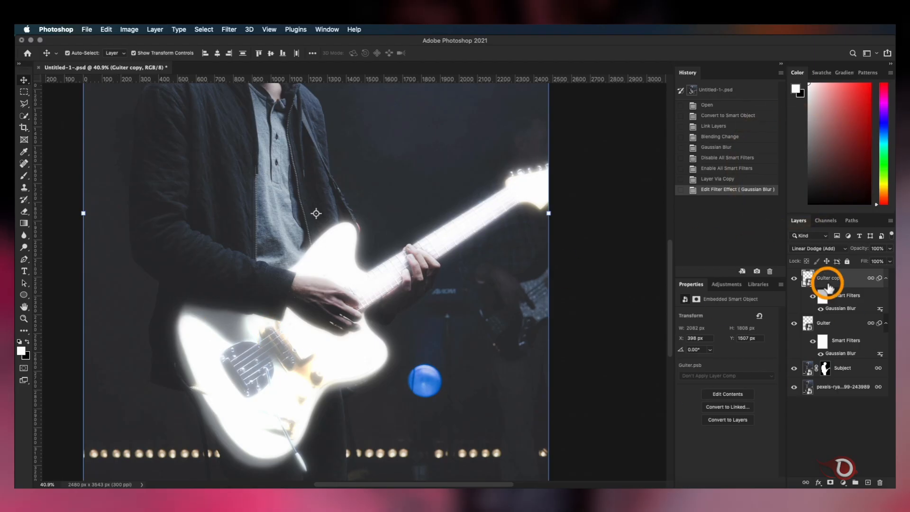
Step: Duplicate the blurred Guiter copy and set the new copy's Gaussian Blur radius to 50.1 pixels
{"action": "key", "text": "super+j"}
{"action": "double_click", "coordinate": [840, 308]}
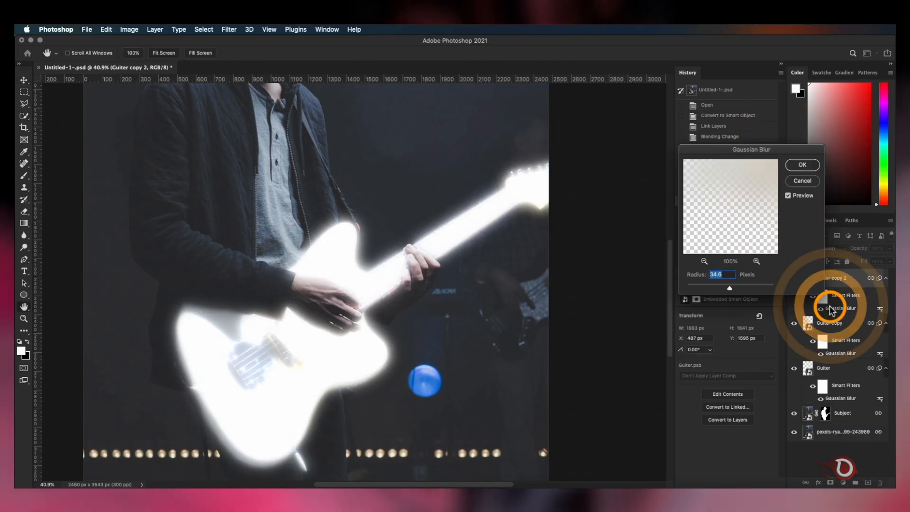
{"action": "left_click_drag", "start_coordinate": [727, 287], "coordinate": [731, 290]}
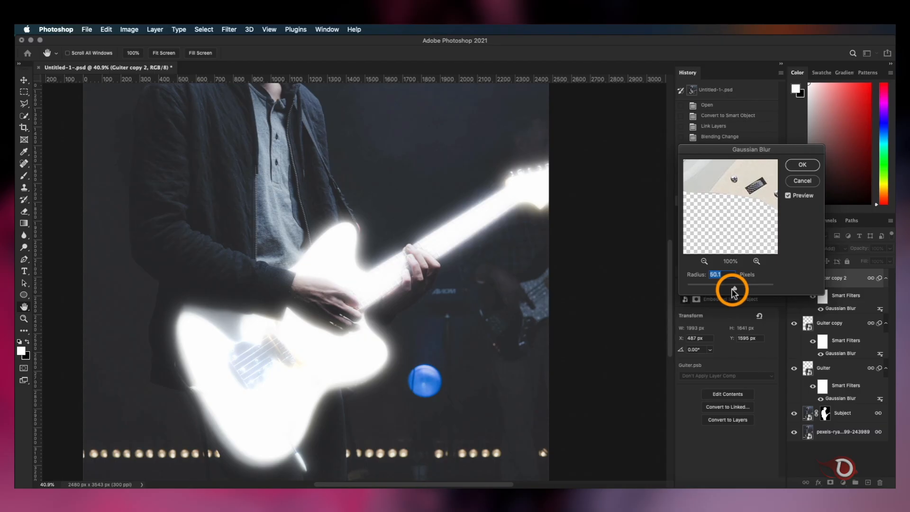
{"action": "left_click", "coordinate": [802, 164]}
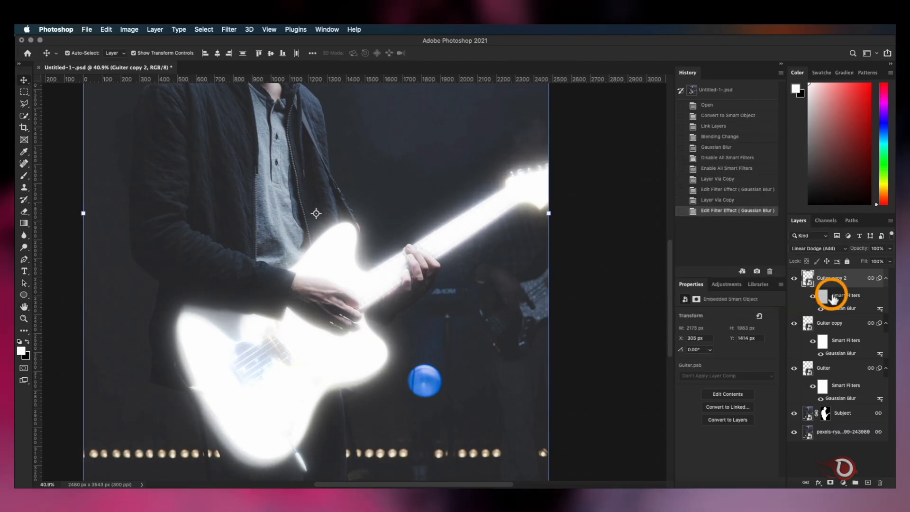
Step: Duplicate the topmost glow layer once more and set its Gaussian Blur radius to 100.1 pixels
{"action": "key", "text": "super+j"}
{"action": "double_click", "coordinate": [836, 308]}
{"action": "left_click_drag", "start_coordinate": [735, 290], "coordinate": [736, 290]}
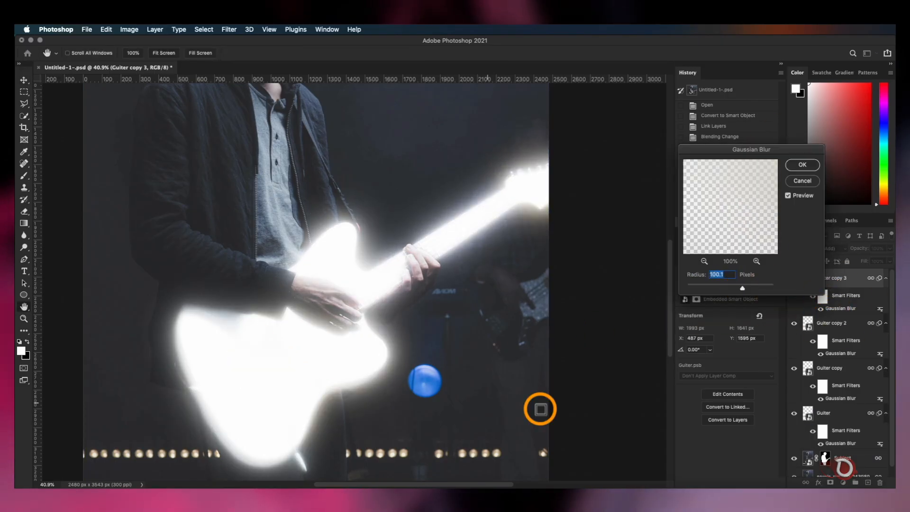
{"action": "left_click", "coordinate": [802, 165]}
Step: Group the four Guiter layers and name the group Guiter glow
{"action": "scroll", "coordinate": [457, 332], "scroll_direction": "up", "scroll_amount": 2}
{"action": "scroll", "coordinate": [456, 338], "scroll_direction": "down", "scroll_amount": 2}
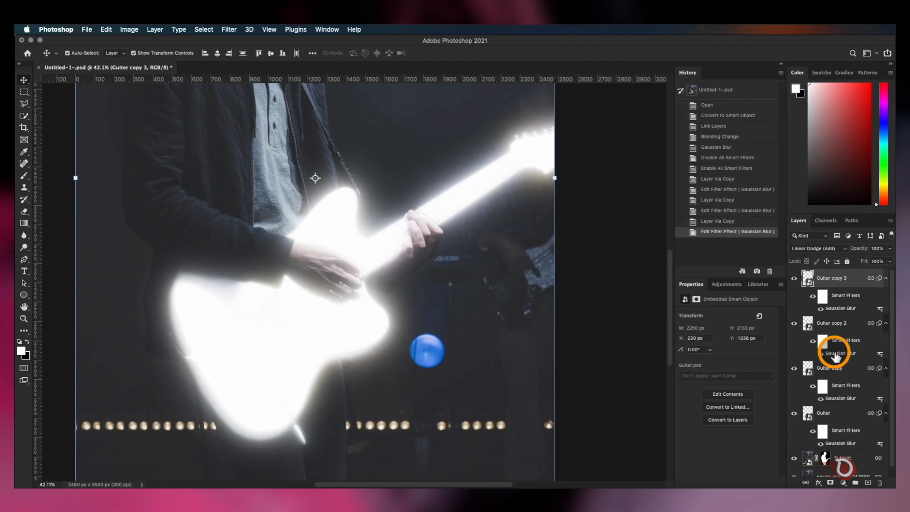
{"action": "left_click", "coordinate": [838, 412], "text": "shift"}
{"action": "key", "text": "super+g"}
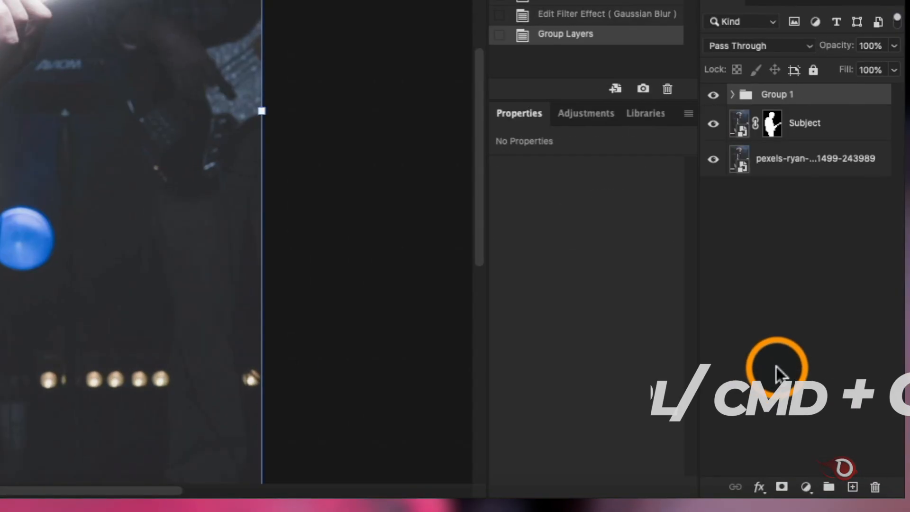
{"action": "double_click", "coordinate": [777, 94]}
{"action": "type", "text": "Gui"}
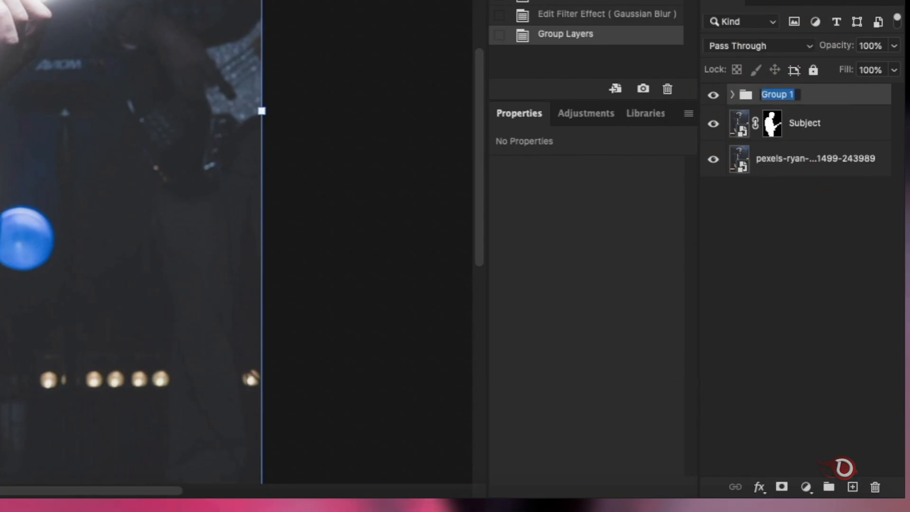
{"action": "type", "text": "ter glow"}
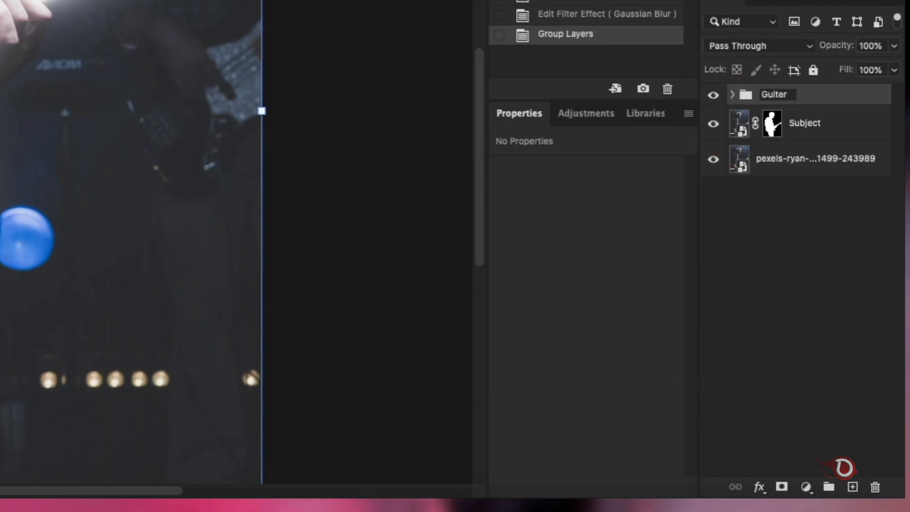
{"action": "key", "text": "Return"}
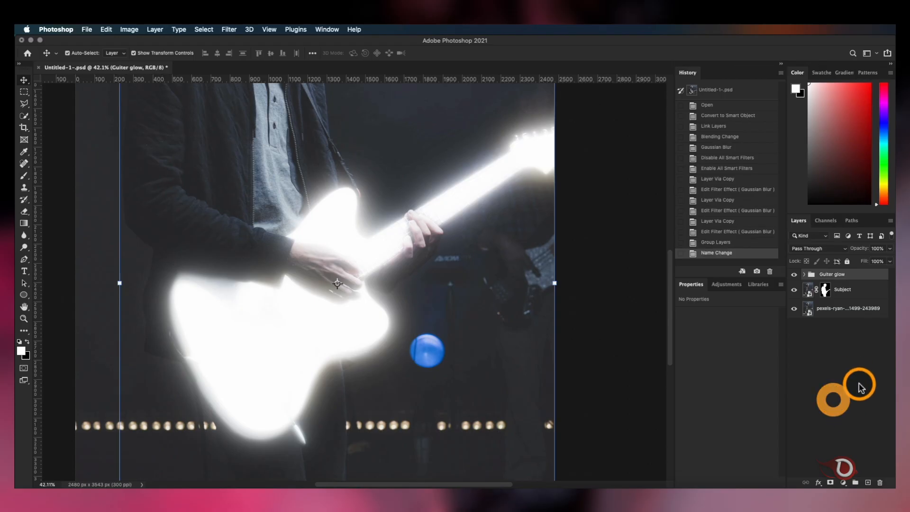
Step: Deselect the layers and examine the guitar glow up close and across the whole image
{"action": "scroll", "coordinate": [265, 297], "scroll_direction": "up", "scroll_amount": 3}
{"action": "scroll", "coordinate": [264, 297], "scroll_direction": "down", "scroll_amount": 3}
{"action": "scroll", "coordinate": [264, 298], "scroll_direction": "down", "scroll_amount": 1}
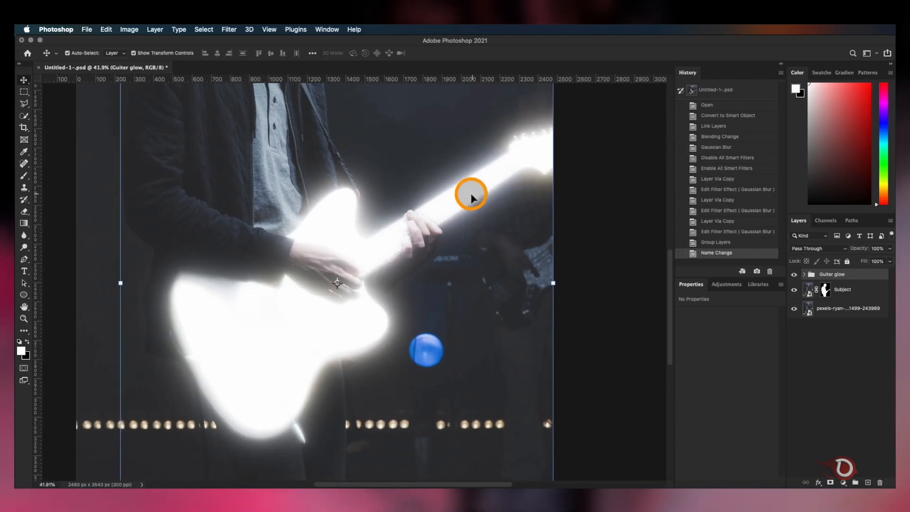
{"action": "scroll", "coordinate": [319, 268], "scroll_direction": "down", "scroll_amount": 3}
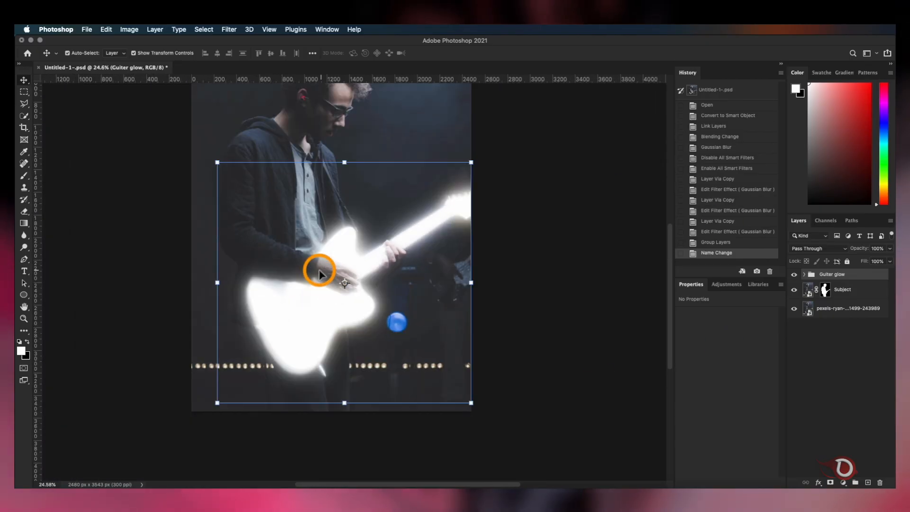
{"action": "left_click", "coordinate": [525, 269]}
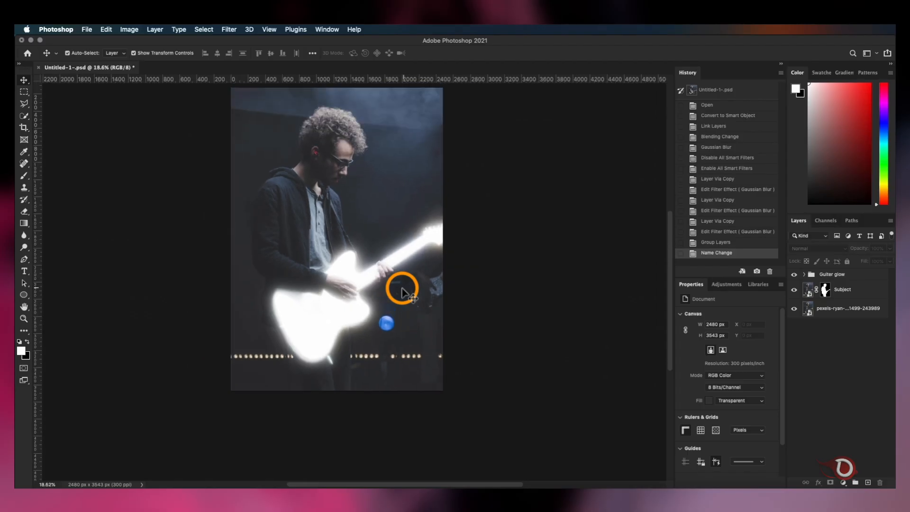
{"action": "scroll", "coordinate": [401, 288], "scroll_direction": "up", "scroll_amount": 1}
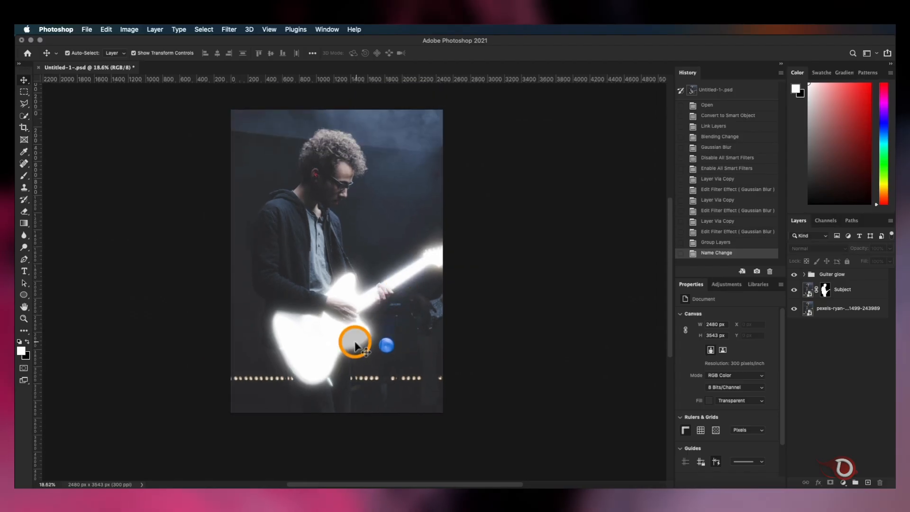
{"action": "scroll", "coordinate": [354, 336], "scroll_direction": "up", "scroll_amount": 10}
{"action": "scroll", "coordinate": [350, 333], "scroll_direction": "down", "scroll_amount": 1}
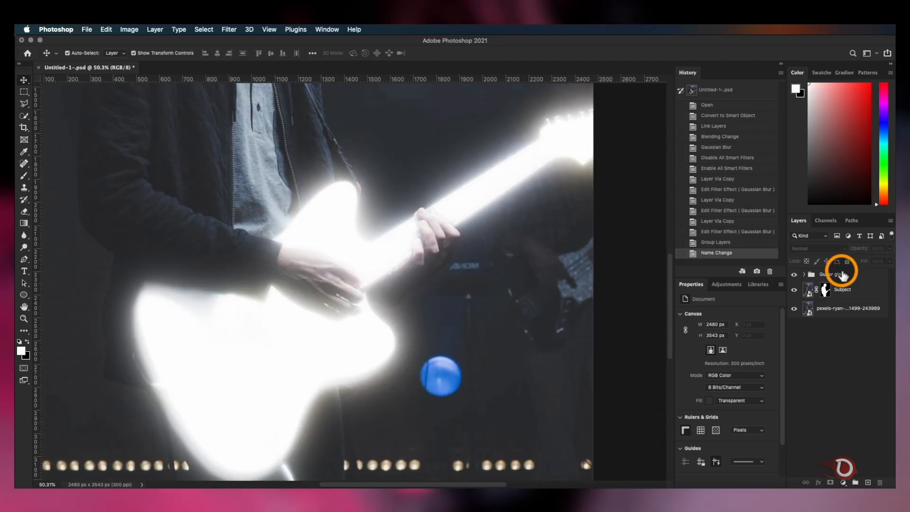
Step: Add a Hue/Saturation adjustment layer above the Guiter glow group and clip it to the group
{"action": "left_click", "coordinate": [836, 274]}
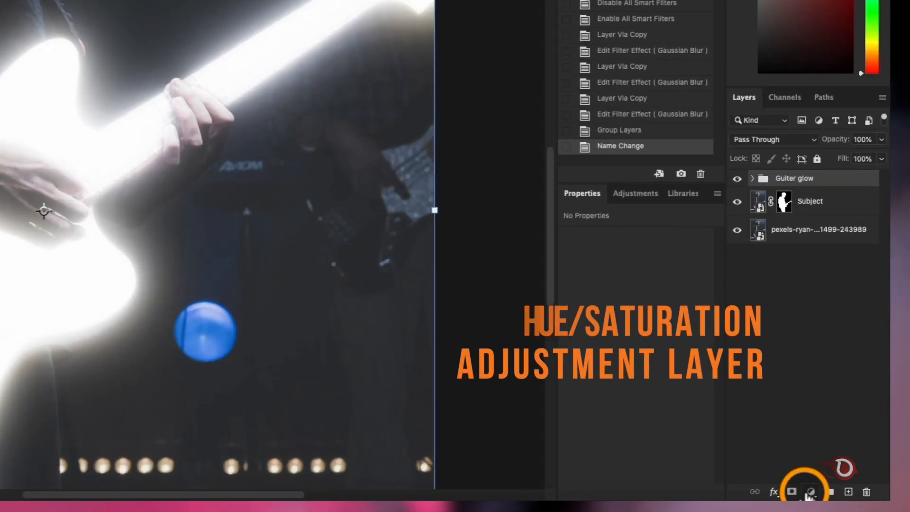
{"action": "left_click", "coordinate": [842, 481]}
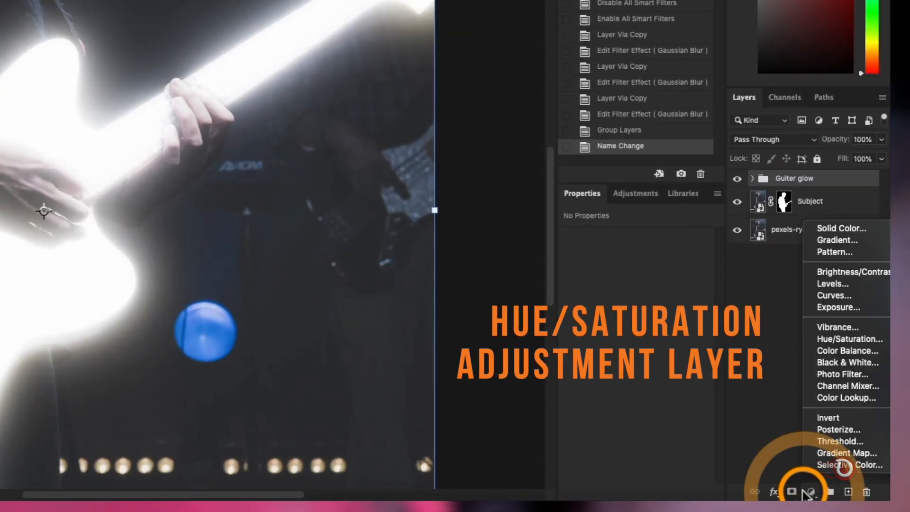
{"action": "left_click", "coordinate": [842, 338]}
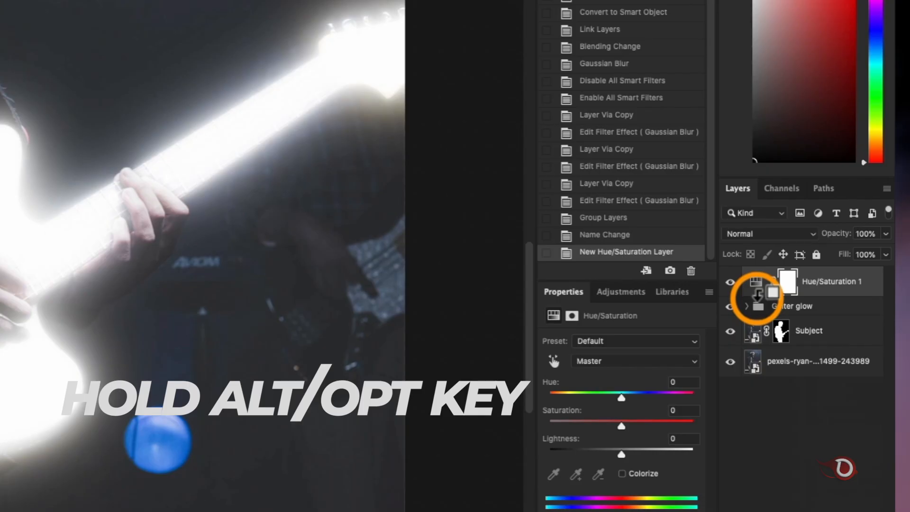
{"action": "left_click", "coordinate": [756, 294], "text": "alt"}
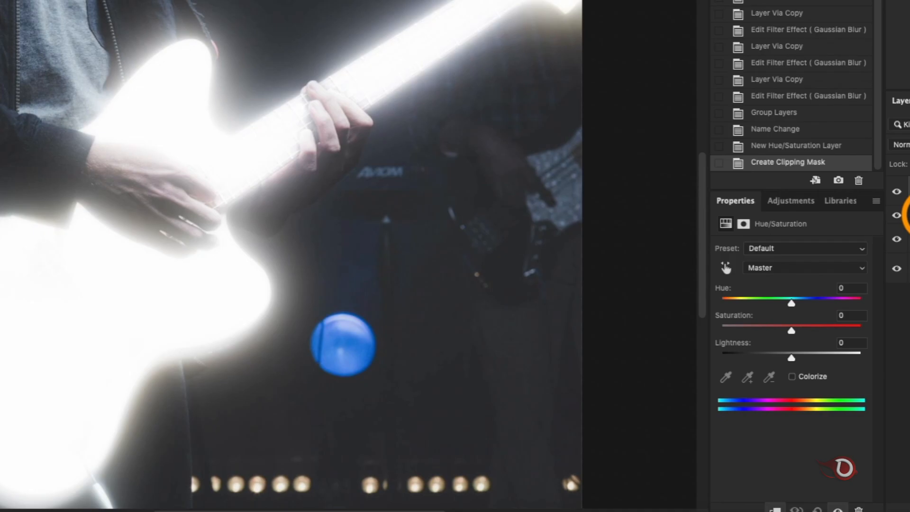
Step: Colorize the guitar glow golden yellow with Hue 44, Saturation 100 and Lightness -38, and check it up close
{"action": "left_click", "coordinate": [788, 377]}
{"action": "left_click_drag", "start_coordinate": [748, 329], "coordinate": [847, 329]}
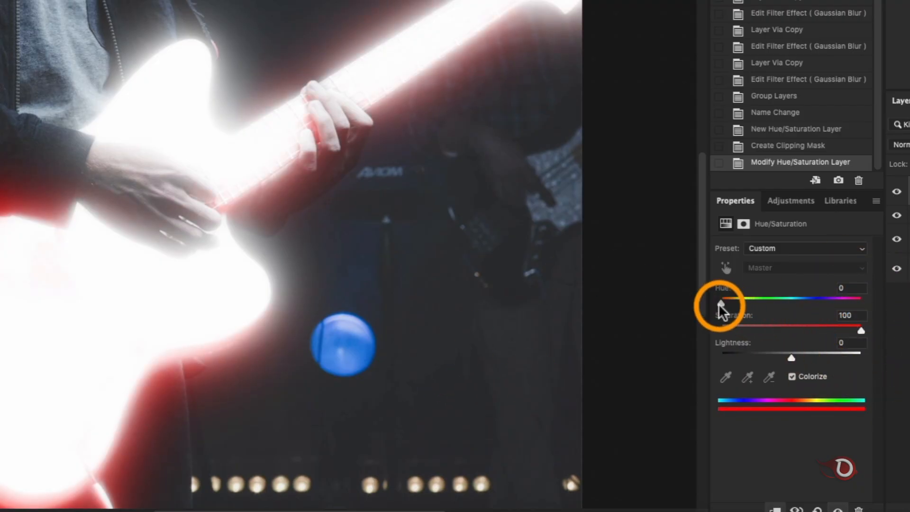
{"action": "left_click_drag", "start_coordinate": [717, 304], "coordinate": [735, 303]}
{"action": "left_click_drag", "start_coordinate": [787, 356], "coordinate": [764, 360]}
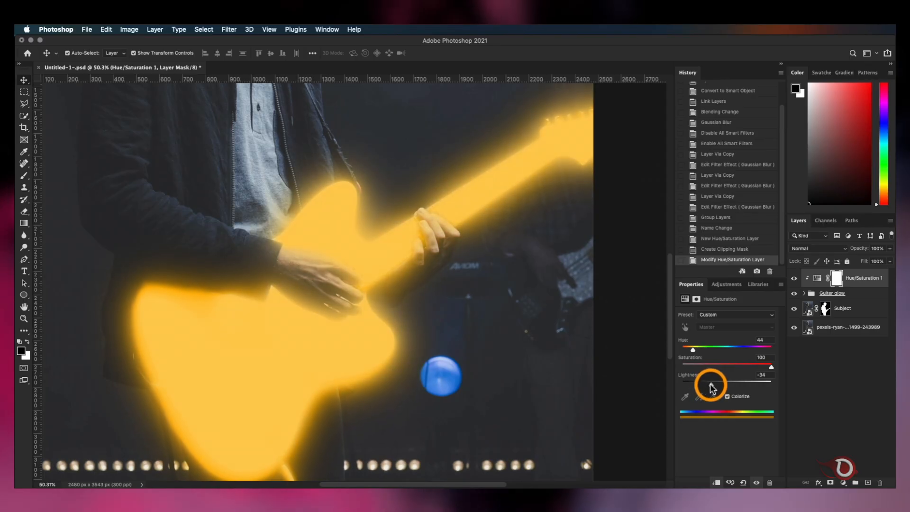
{"action": "left_click_drag", "start_coordinate": [710, 385], "coordinate": [708, 385]}
{"action": "scroll", "coordinate": [283, 378], "scroll_direction": "down", "scroll_amount": 5}
{"action": "scroll", "coordinate": [284, 378], "scroll_direction": "up", "scroll_amount": 5}
{"action": "scroll", "coordinate": [283, 378], "scroll_direction": "up", "scroll_amount": 3}
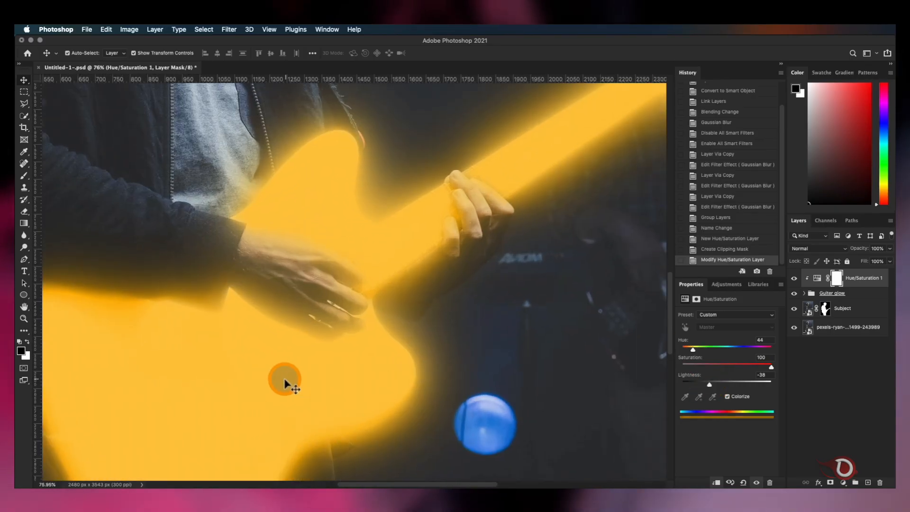
{"action": "scroll", "coordinate": [283, 378], "scroll_direction": "down", "scroll_amount": 3}
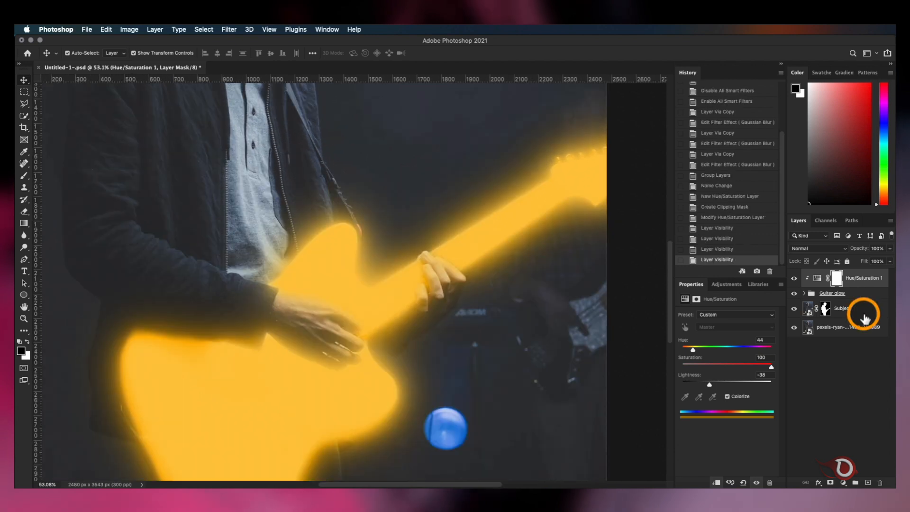
Step: Expand the Guiter glow group and increase the Gaussian Blur radius of Guiter copy 3 to about 120 pixels
{"action": "left_click", "coordinate": [803, 294]}
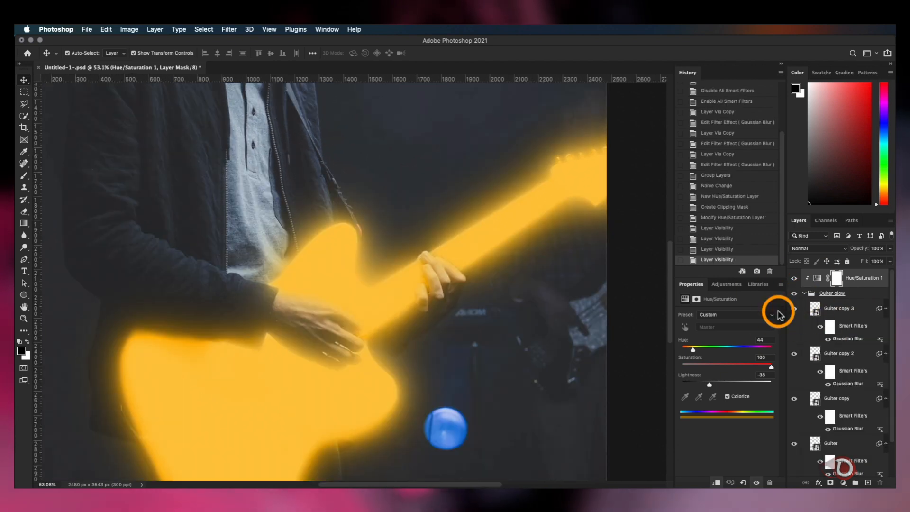
{"action": "double_click", "coordinate": [841, 340]}
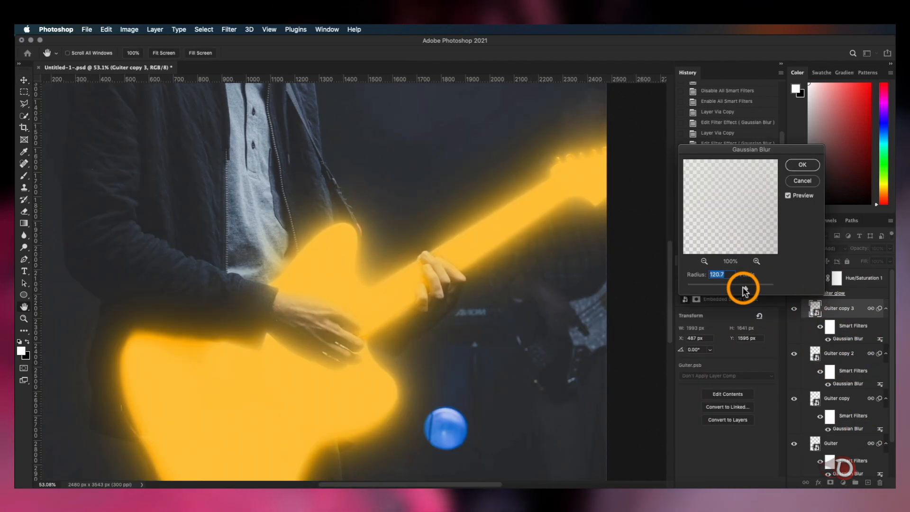
{"action": "left_click_drag", "start_coordinate": [744, 290], "coordinate": [746, 290]}
{"action": "left_click", "coordinate": [802, 165]}
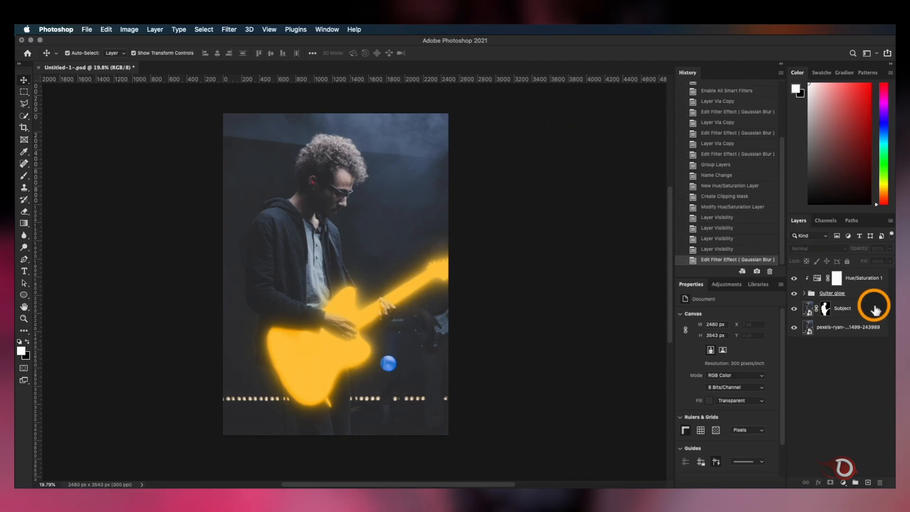
Step: Add a Levels adjustment layer directly above the original photo, with input shadows 40 and midtones 0.83
{"action": "left_click", "coordinate": [844, 327]}
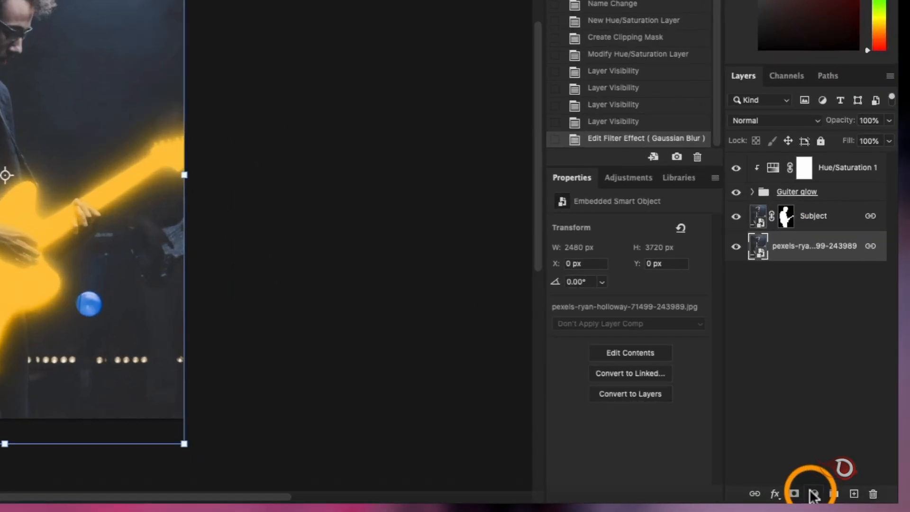
{"action": "left_click", "coordinate": [843, 482]}
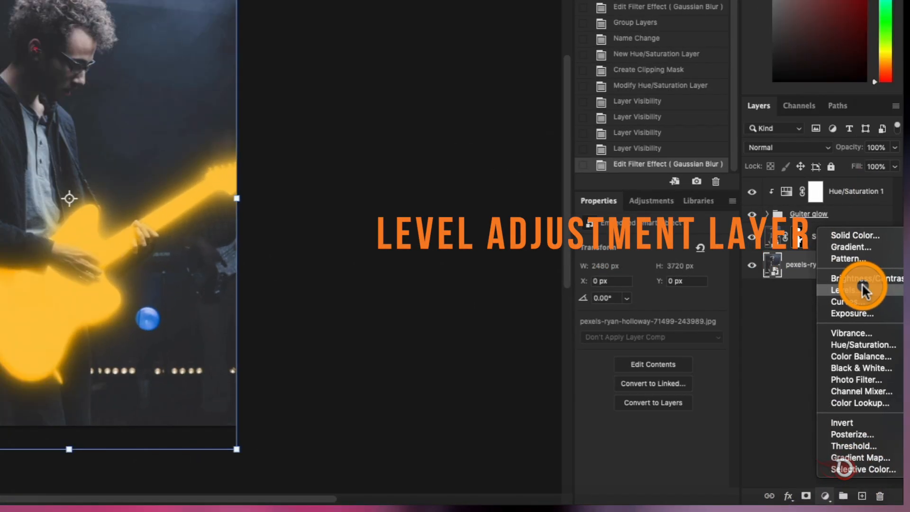
{"action": "left_click", "coordinate": [860, 272]}
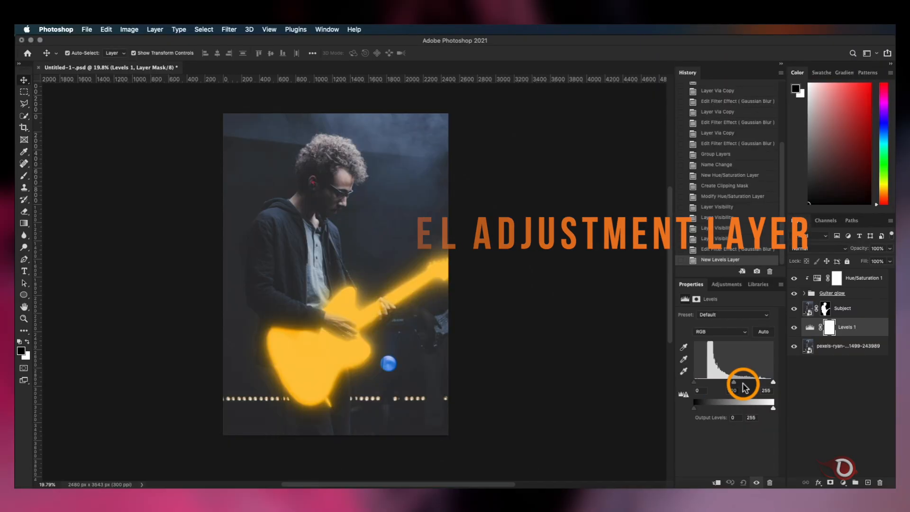
{"action": "left_click_drag", "start_coordinate": [662, 346], "coordinate": [680, 348]}
{"action": "left_click_drag", "start_coordinate": [694, 382], "coordinate": [742, 382]}
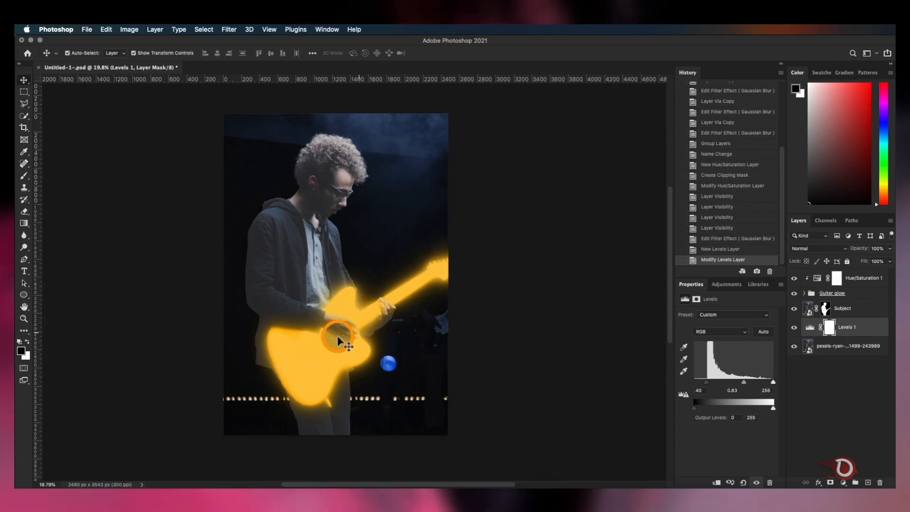
{"action": "scroll", "coordinate": [335, 334], "scroll_direction": "up", "scroll_amount": 5}
{"action": "scroll", "coordinate": [336, 334], "scroll_direction": "down", "scroll_amount": 2}
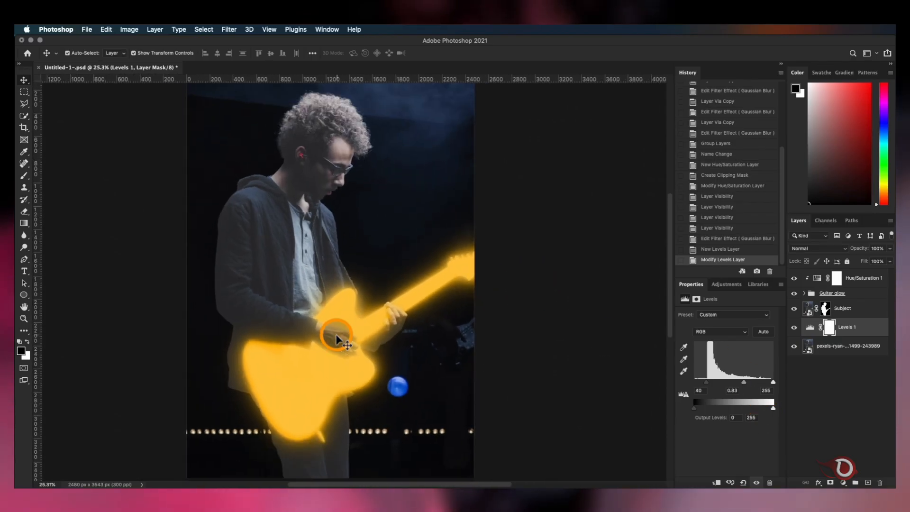
Step: Clip the Levels layer to the original photo and place a duplicate of it above the Subject layer
{"action": "left_click", "coordinate": [850, 332], "text": "alt"}
{"action": "left_click", "coordinate": [852, 329]}
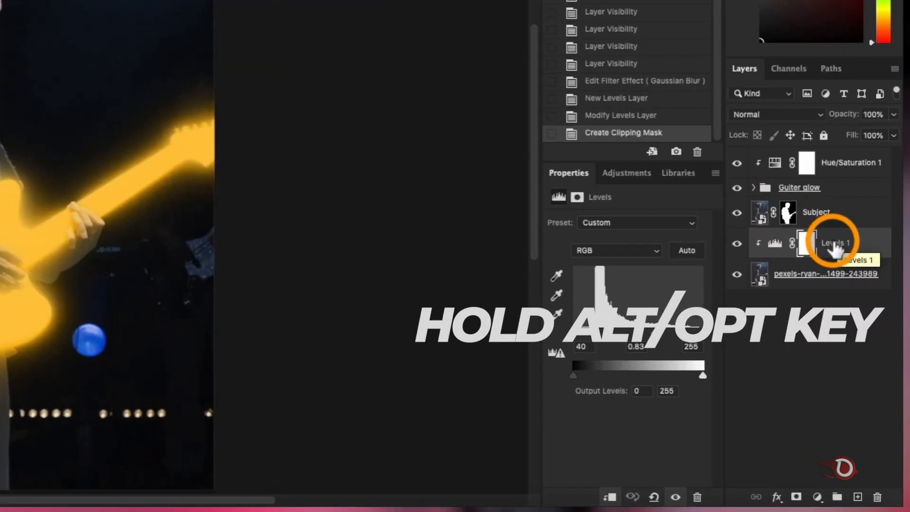
{"action": "left_click_drag", "start_coordinate": [834, 244], "coordinate": [831, 196]}
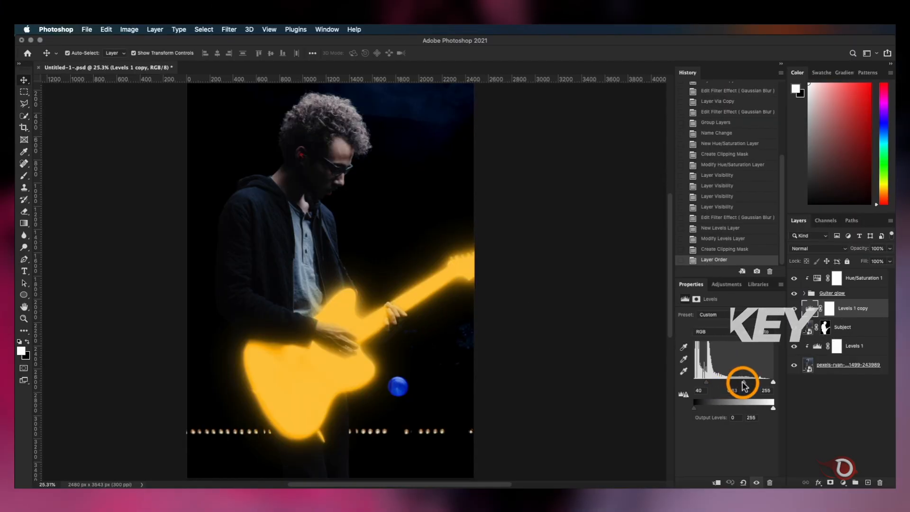
Step: Set the duplicated Levels layer's inputs to 37, 0.83 and 245, and clip it to the Subject layer
{"action": "left_click_drag", "start_coordinate": [655, 332], "coordinate": [644, 332]}
{"action": "left_click_drag", "start_coordinate": [737, 383], "coordinate": [709, 386]}
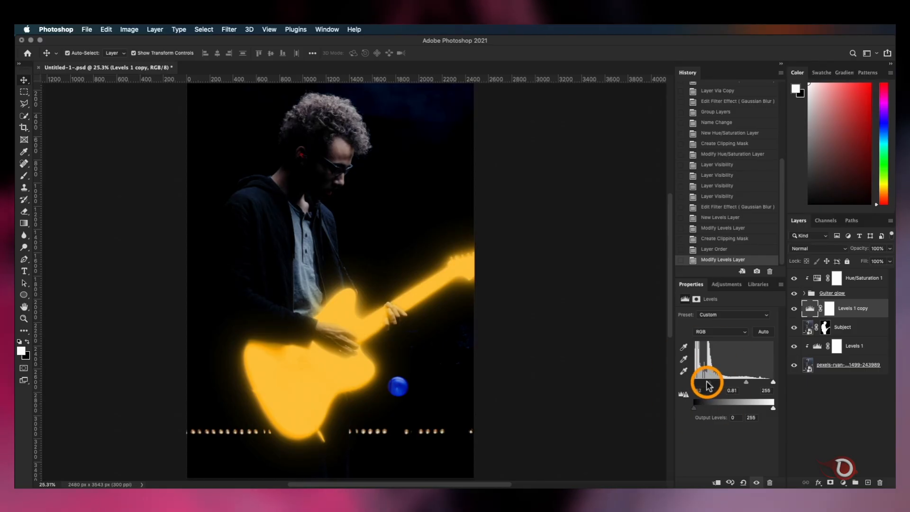
{"action": "left_click", "coordinate": [809, 311]}
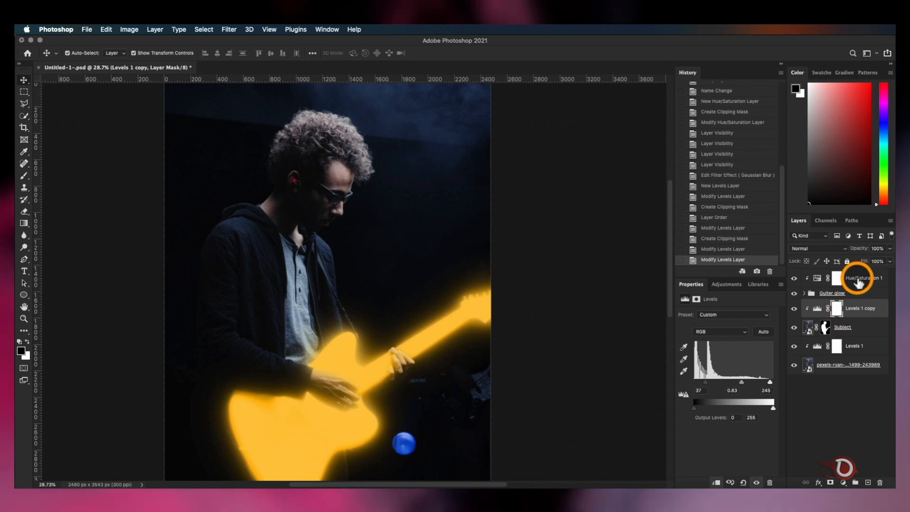
Step: Duplicate the Hue/Saturation layer above Levels 1 copy, clip it to the Subject layer and review the tinted guitarist
{"action": "left_click_drag", "start_coordinate": [860, 280], "coordinate": [857, 308]}
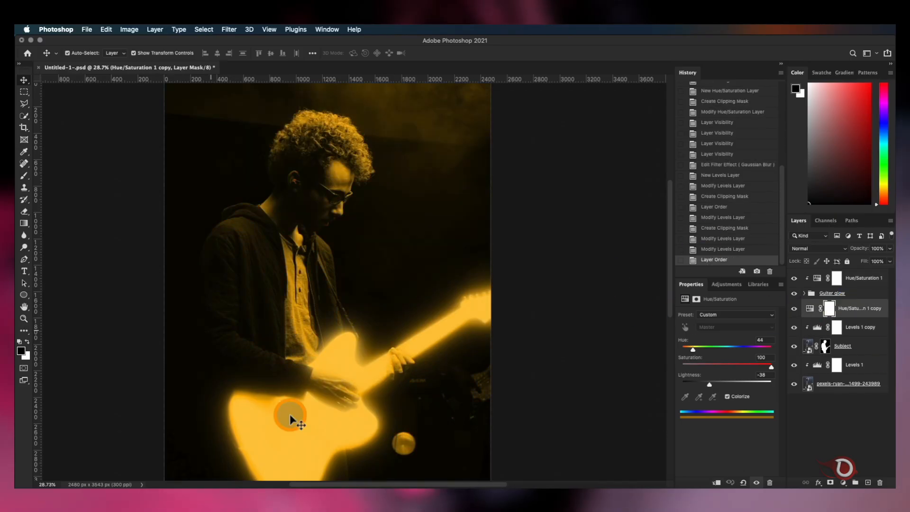
{"action": "left_click", "coordinate": [805, 314], "text": "alt"}
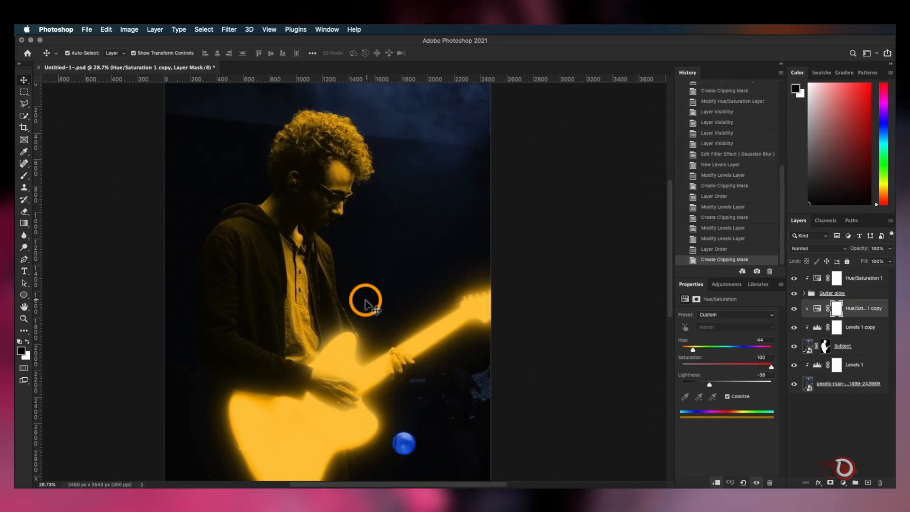
{"action": "scroll", "coordinate": [452, 308], "scroll_direction": "up", "scroll_amount": 5}
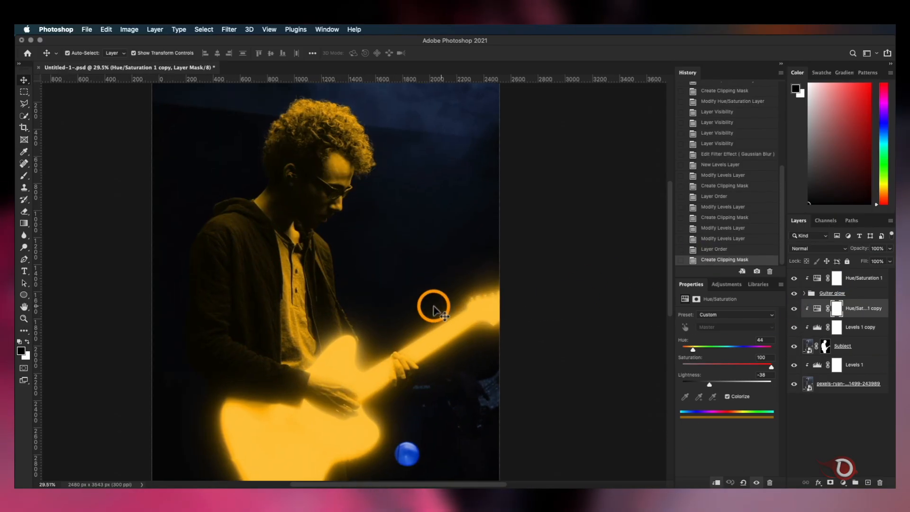
{"action": "scroll", "coordinate": [432, 310], "scroll_direction": "down", "scroll_amount": 3}
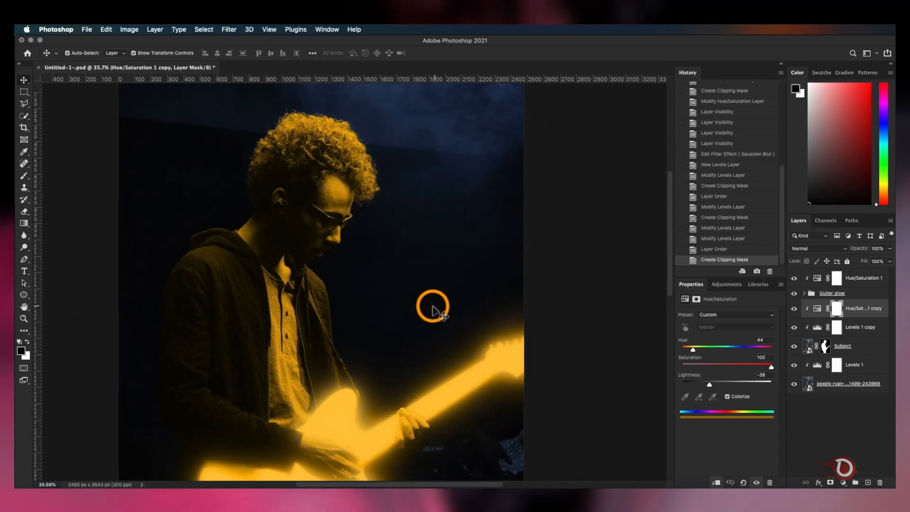
{"action": "scroll", "coordinate": [432, 310], "scroll_direction": "down", "scroll_amount": 5}
{"action": "left_click_drag", "start_coordinate": [401, 325], "coordinate": [492, 269]}
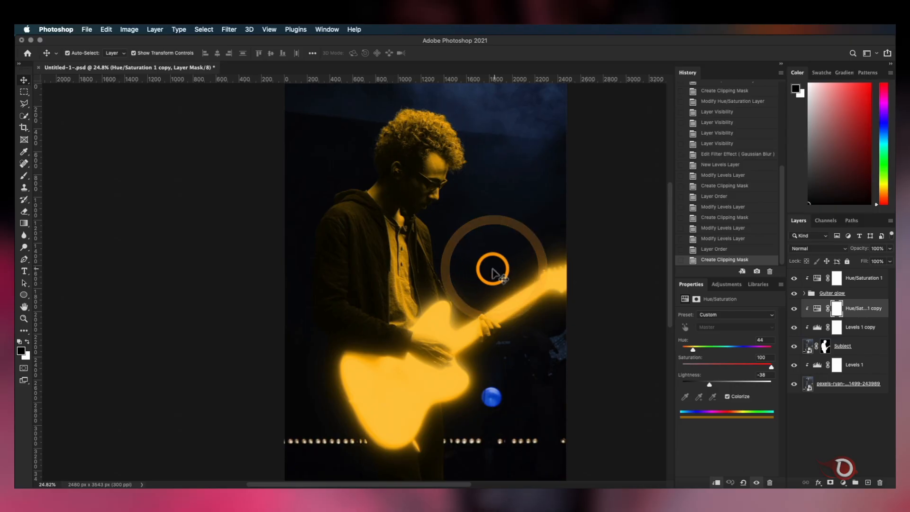
{"action": "scroll", "coordinate": [497, 274], "scroll_direction": "down", "scroll_amount": 1}
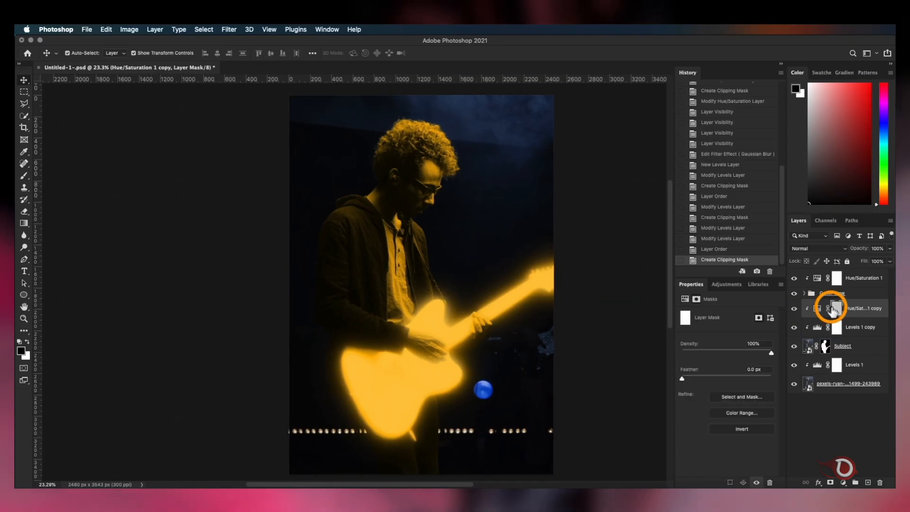
Step: Set up a Soft Round brush at 800 px for painting on the copied Hue/Saturation layer's mask
{"action": "left_click", "coordinate": [24, 176]}
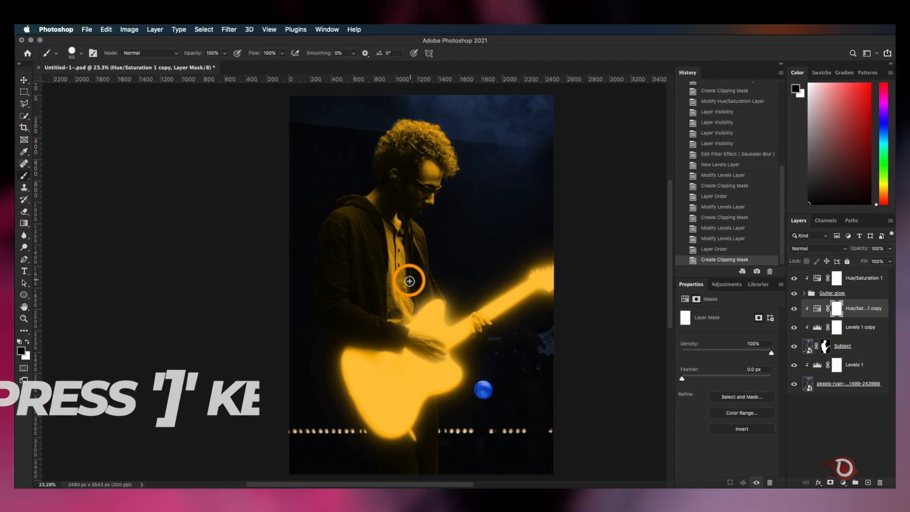
{"action": "key", "text": "bracketright"}
{"action": "key", "text": "bracketright"}
{"action": "key", "text": "bracketright"}
{"action": "key", "text": "bracketright"}
{"action": "key", "text": "bracketright"}
{"action": "key", "text": "bracketright"}
{"action": "key", "text": "bracketright"}
{"action": "key", "text": "bracketright"}
{"action": "key", "text": "bracketright"}
{"action": "key", "text": "bracketright"}
{"action": "key", "text": "bracketright"}
{"action": "key", "text": "bracketright"}
{"action": "key", "text": "bracketright"}
{"action": "key", "text": "bracketright"}
{"action": "key", "text": "bracketright"}
{"action": "key", "text": "bracketright"}
{"action": "key", "text": "bracketright"}
{"action": "key", "text": "bracketright"}
{"action": "key", "text": "bracketright"}
{"action": "key", "text": "bracketright"}
{"action": "key", "text": "bracketleft"}
{"action": "key", "text": "bracketleft"}
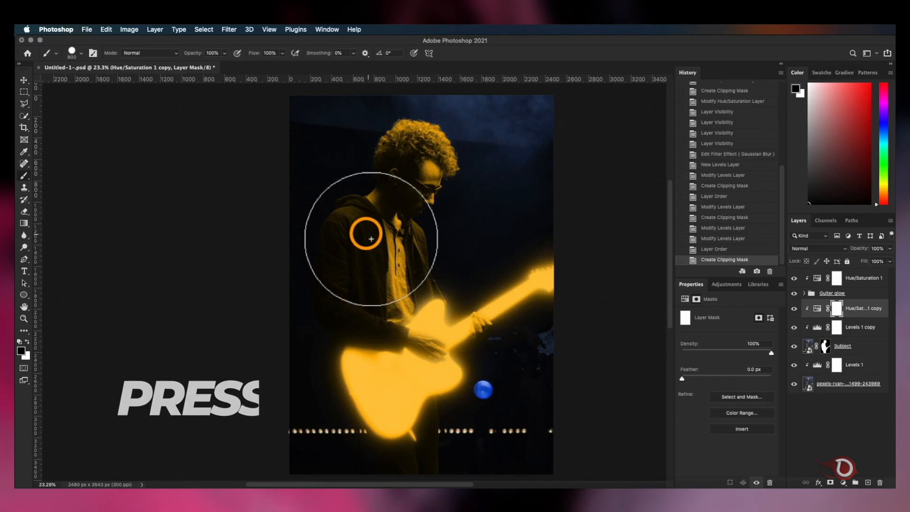
{"action": "right_click", "coordinate": [371, 239]}
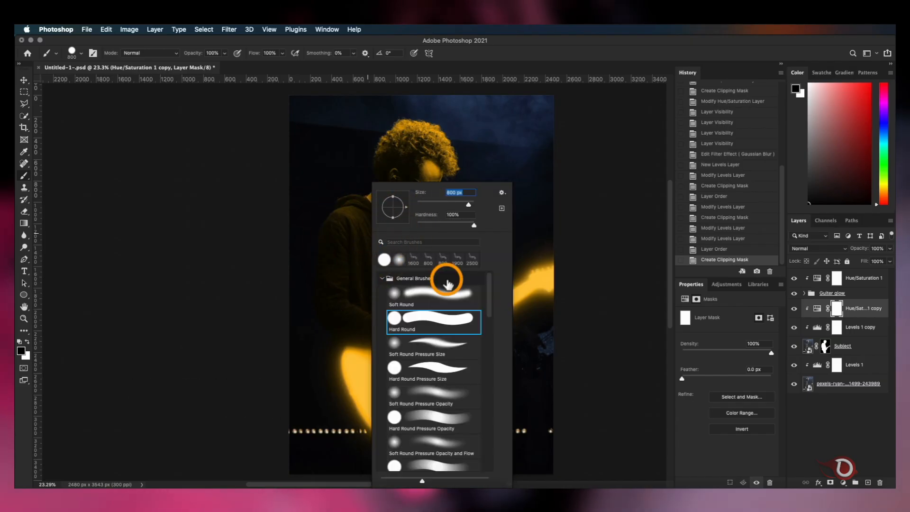
{"action": "left_click", "coordinate": [443, 297]}
{"action": "left_click", "coordinate": [523, 276]}
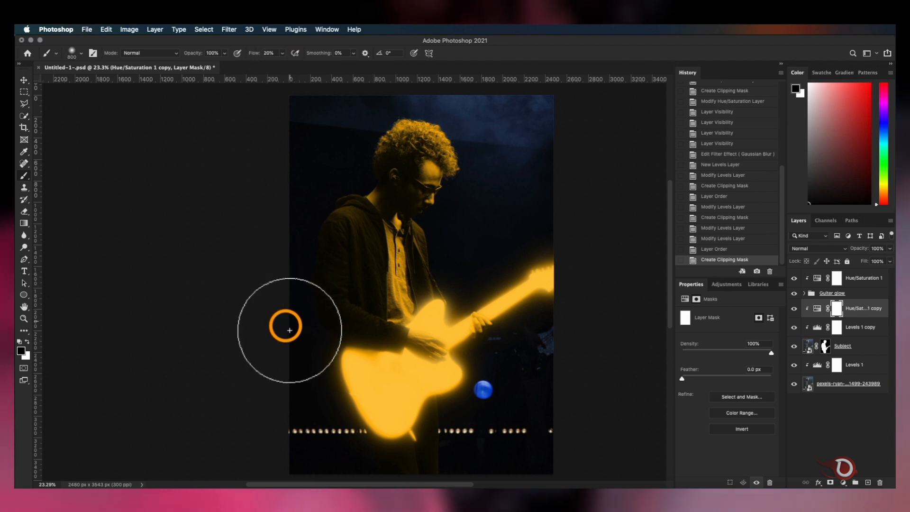
Step: Paint black at 20% flow on the Hue/Saturation copy's mask along the guitarist's back side and above his head
{"action": "left_click_drag", "start_coordinate": [293, 336], "coordinate": [329, 155]}
{"action": "mouse_move", "coordinate": [329, 156]}
{"action": "left_mouse_down"}
{"action": "mouse_move", "coordinate": [310, 292]}
{"action": "mouse_move", "coordinate": [354, 188]}
{"action": "mouse_move", "coordinate": [332, 197]}
{"action": "left_mouse_up"}
{"action": "mouse_move", "coordinate": [332, 197]}
{"action": "left_mouse_down"}
{"action": "mouse_move", "coordinate": [455, 117]}
{"action": "mouse_move", "coordinate": [322, 82]}
{"action": "left_mouse_up"}
{"action": "left_click_drag", "start_coordinate": [322, 81], "coordinate": [443, 94]}
{"action": "mouse_move", "coordinate": [443, 94]}
{"action": "left_mouse_down"}
{"action": "mouse_move", "coordinate": [490, 99]}
{"action": "mouse_move", "coordinate": [439, 85]}
{"action": "left_mouse_up"}
Step: Enlarge the brush to 2600 px and paint black on the mask over the guitarist's head and back to soften the yellow tint
{"action": "key", "text": "bracketright"}
{"action": "key", "text": "bracketright"}
{"action": "key", "text": "bracketright"}
{"action": "key", "text": "bracketright"}
{"action": "key", "text": "bracketright"}
{"action": "key", "text": "bracketright"}
{"action": "key", "text": "bracketright"}
{"action": "key", "text": "bracketright"}
{"action": "key", "text": "bracketright"}
{"action": "key", "text": "bracketright"}
{"action": "key", "text": "bracketright"}
{"action": "key", "text": "bracketright"}
{"action": "key", "text": "bracketright"}
{"action": "key", "text": "bracketright"}
{"action": "key", "text": "bracketright"}
{"action": "key", "text": "bracketright"}
{"action": "key", "text": "bracketright"}
{"action": "key", "text": "bracketright"}
{"action": "left_click_drag", "start_coordinate": [405, 179], "coordinate": [409, 167]}
{"action": "mouse_move", "coordinate": [409, 167]}
{"action": "left_mouse_down"}
{"action": "mouse_move", "coordinate": [366, 203]}
{"action": "mouse_move", "coordinate": [401, 170]}
{"action": "mouse_move", "coordinate": [384, 180]}
{"action": "left_mouse_up"}
{"action": "scroll", "coordinate": [358, 217], "scroll_direction": "up", "scroll_amount": 1}
{"action": "left_click_drag", "start_coordinate": [359, 217], "coordinate": [358, 221]}
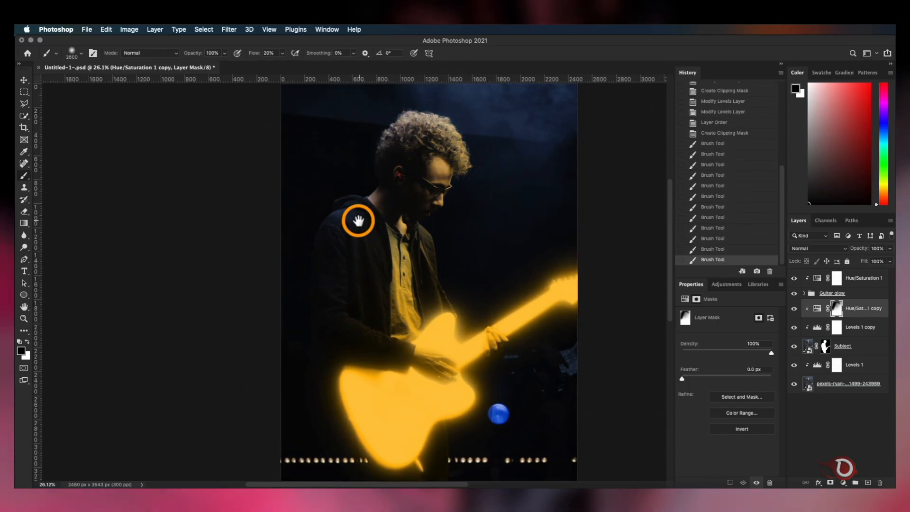
Step: Paint white on the mask with a 700 px brush to restore the yellow light on the guitarist's face, neck and chest
{"action": "scroll", "coordinate": [358, 220], "scroll_direction": "up", "scroll_amount": 3}
{"action": "key", "text": "bracketleft"}
{"action": "key", "text": "bracketleft"}
{"action": "key", "text": "bracketleft"}
{"action": "key", "text": "bracketleft"}
{"action": "key", "text": "bracketleft"}
{"action": "key", "text": "bracketleft"}
{"action": "key", "text": "bracketleft"}
{"action": "key", "text": "bracketleft"}
{"action": "key", "text": "bracketleft"}
{"action": "key", "text": "bracketleft"}
{"action": "key", "text": "bracketleft"}
{"action": "key", "text": "bracketleft"}
{"action": "key", "text": "bracketleft"}
{"action": "key", "text": "bracketleft"}
{"action": "key", "text": "bracketleft"}
{"action": "key", "text": "x"}
{"action": "key", "text": "bracketleft"}
{"action": "key", "text": "bracketleft"}
{"action": "key", "text": "bracketleft"}
{"action": "key", "text": "bracketleft"}
{"action": "mouse_move", "coordinate": [388, 288]}
{"action": "left_mouse_down"}
{"action": "mouse_move", "coordinate": [382, 345]}
{"action": "mouse_move", "coordinate": [390, 319]}
{"action": "left_mouse_up"}
{"action": "scroll", "coordinate": [171, 210], "scroll_direction": "down", "scroll_amount": 2}
{"action": "scroll", "coordinate": [332, 213], "scroll_direction": "up", "scroll_amount": 2}
{"action": "left_click_drag", "start_coordinate": [570, 173], "coordinate": [490, 225]}
{"action": "left_click_drag", "start_coordinate": [535, 164], "coordinate": [511, 237]}
{"action": "mouse_move", "coordinate": [497, 176]}
{"action": "left_mouse_down"}
{"action": "mouse_move", "coordinate": [448, 269]}
{"action": "mouse_move", "coordinate": [405, 283]}
{"action": "left_mouse_up"}
{"action": "left_click_drag", "start_coordinate": [420, 163], "coordinate": [391, 275]}
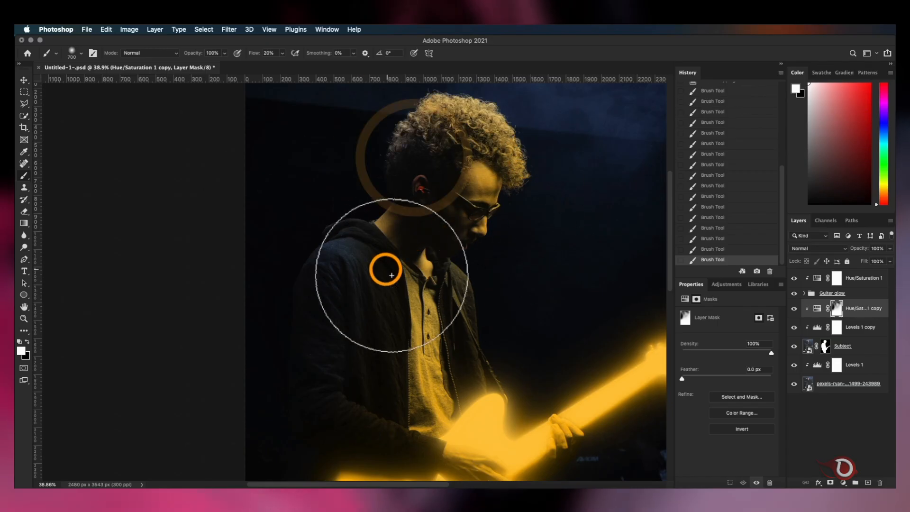
Step: Paint black on the copied Hue/Saturation layer's mask with a 200 px brush in the dark area below the guitar body
{"action": "scroll", "coordinate": [325, 278], "scroll_direction": "down", "scroll_amount": 3}
{"action": "key", "text": "x"}
{"action": "scroll", "coordinate": [350, 239], "scroll_direction": "down", "scroll_amount": 2}
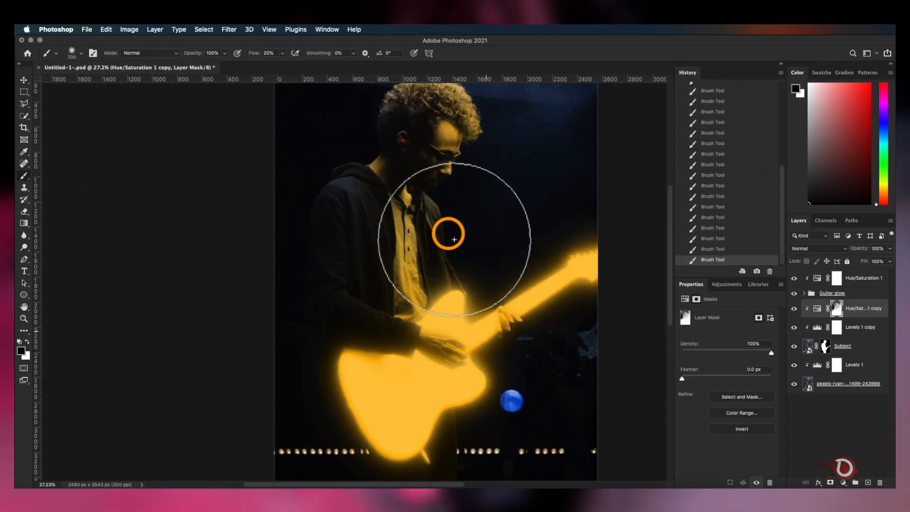
{"action": "scroll", "coordinate": [538, 247], "scroll_direction": "up", "scroll_amount": 2}
{"action": "scroll", "coordinate": [540, 248], "scroll_direction": "down", "scroll_amount": 6}
{"action": "scroll", "coordinate": [419, 371], "scroll_direction": "up", "scroll_amount": 2}
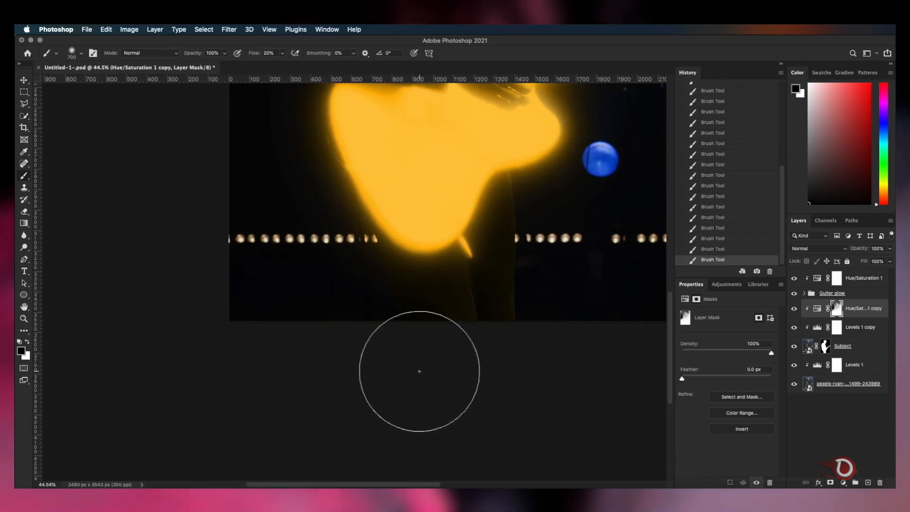
{"action": "scroll", "coordinate": [471, 335], "scroll_direction": "up", "scroll_amount": 5}
{"action": "scroll", "coordinate": [471, 335], "scroll_direction": "down", "scroll_amount": 2}
{"action": "key", "text": "["}
{"action": "key", "text": "["}
{"action": "key", "text": "["}
{"action": "key", "text": "["}
{"action": "left_click_drag", "start_coordinate": [513, 389], "coordinate": [337, 313]}
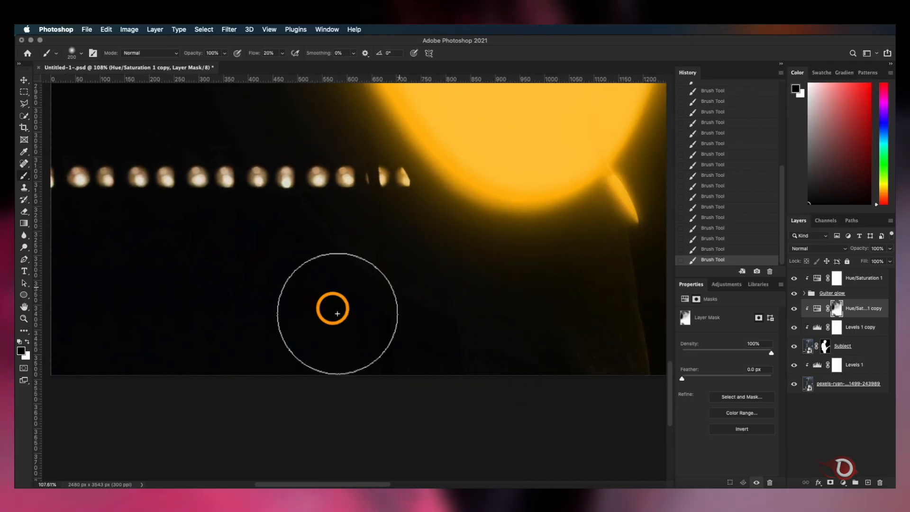
Step: Reduce the brush to 100 px and dab black on the mask just beneath the guitar's lower end
{"action": "scroll", "coordinate": [337, 313], "scroll_direction": "down", "scroll_amount": 1}
{"action": "scroll", "coordinate": [402, 327], "scroll_direction": "right", "scroll_amount": 4}
{"action": "key", "text": "["}
{"action": "key", "text": "["}
{"action": "key", "text": "["}
{"action": "key", "text": "["}
{"action": "mouse_move", "coordinate": [471, 205]}
{"action": "left_mouse_down"}
{"action": "mouse_move", "coordinate": [479, 189]}
{"action": "mouse_move", "coordinate": [466, 197]}
{"action": "left_mouse_up"}
{"action": "scroll", "coordinate": [482, 292], "scroll_direction": "down", "scroll_amount": 5}
{"action": "scroll", "coordinate": [481, 292], "scroll_direction": "up", "scroll_amount": 3}
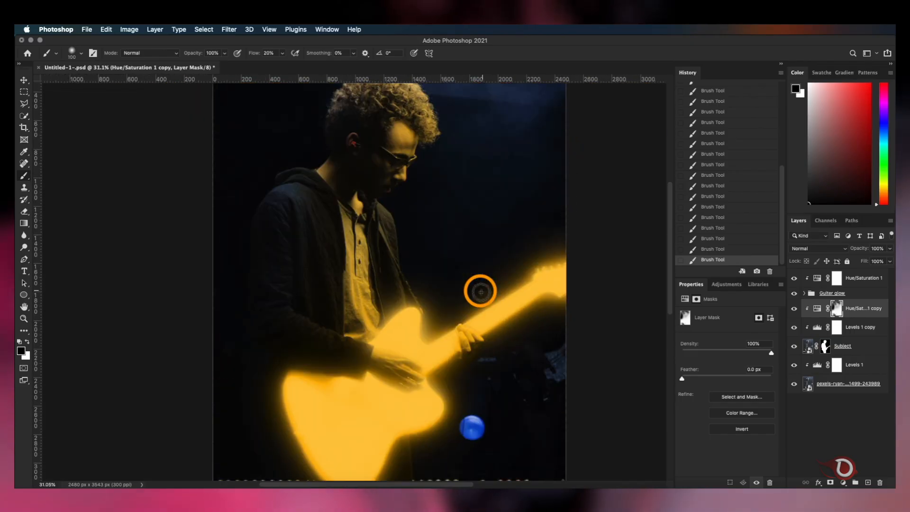
Step: Paint black on the mask with a 400 px brush over the guitarist's hair to weaken its yellow tint
{"action": "scroll", "coordinate": [480, 291], "scroll_direction": "up", "scroll_amount": 3}
{"action": "scroll", "coordinate": [388, 281], "scroll_direction": "down", "scroll_amount": 2}
{"action": "scroll", "coordinate": [388, 282], "scroll_direction": "up", "scroll_amount": 1}
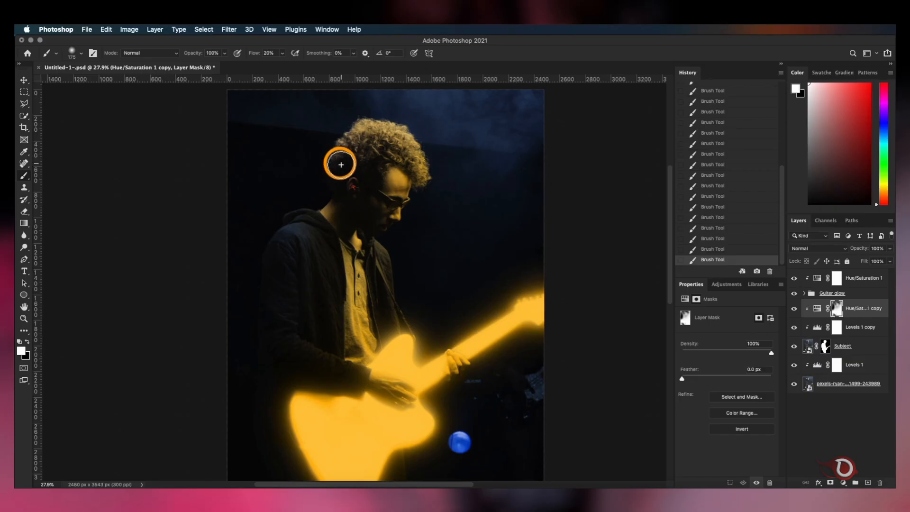
{"action": "key", "text": "]"}
{"action": "key", "text": "]"}
{"action": "key", "text": "]"}
{"action": "key", "text": "]"}
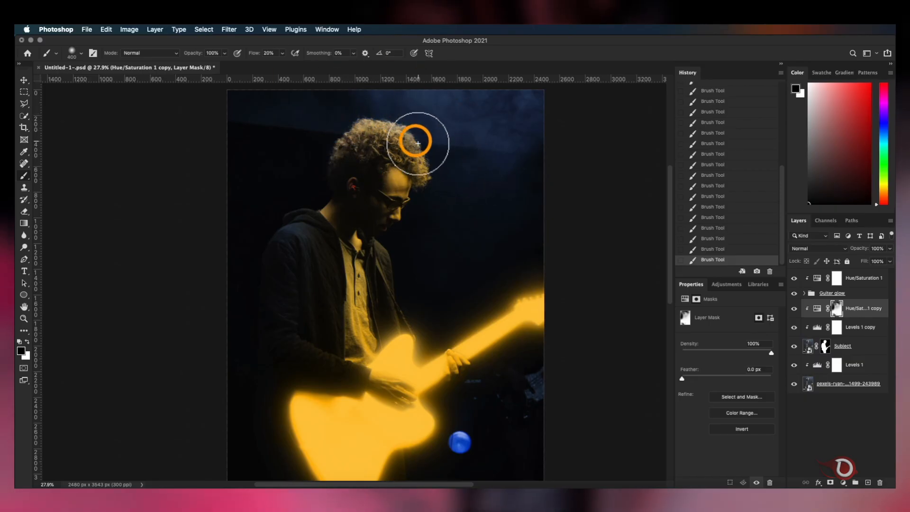
Step: Compare the photo with the copied Hue/Saturation layer hidden and shown, examining the light on the guitarist from head to guitar
{"action": "scroll", "coordinate": [379, 143], "scroll_direction": "up", "scroll_amount": 2}
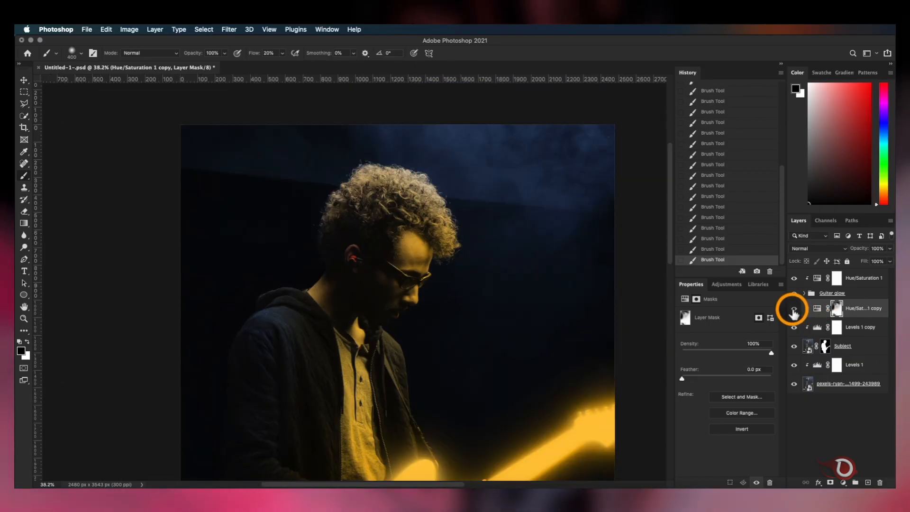
{"action": "left_click", "coordinate": [792, 309]}
{"action": "left_click", "coordinate": [791, 309]}
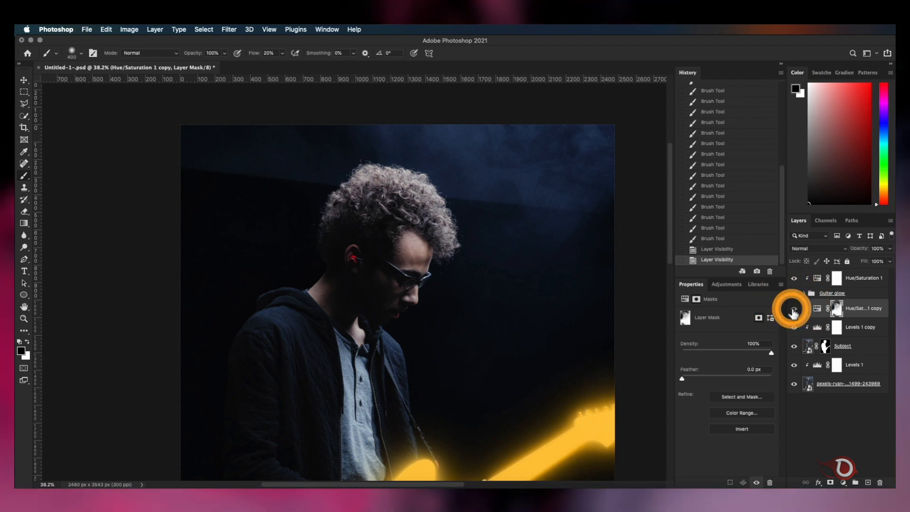
{"action": "scroll", "coordinate": [485, 311], "scroll_direction": "down", "scroll_amount": 5}
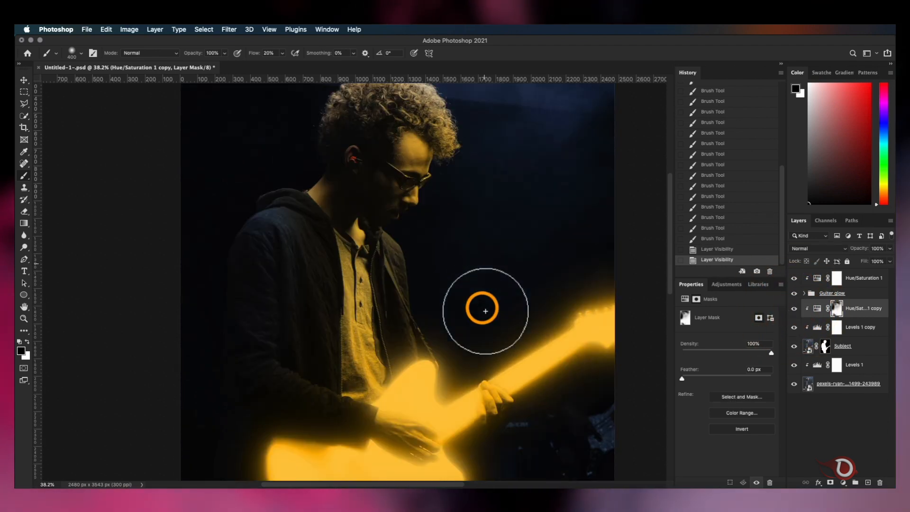
{"action": "scroll", "coordinate": [485, 311], "scroll_direction": "down", "scroll_amount": 8}
{"action": "scroll", "coordinate": [484, 310], "scroll_direction": "down", "scroll_amount": 5}
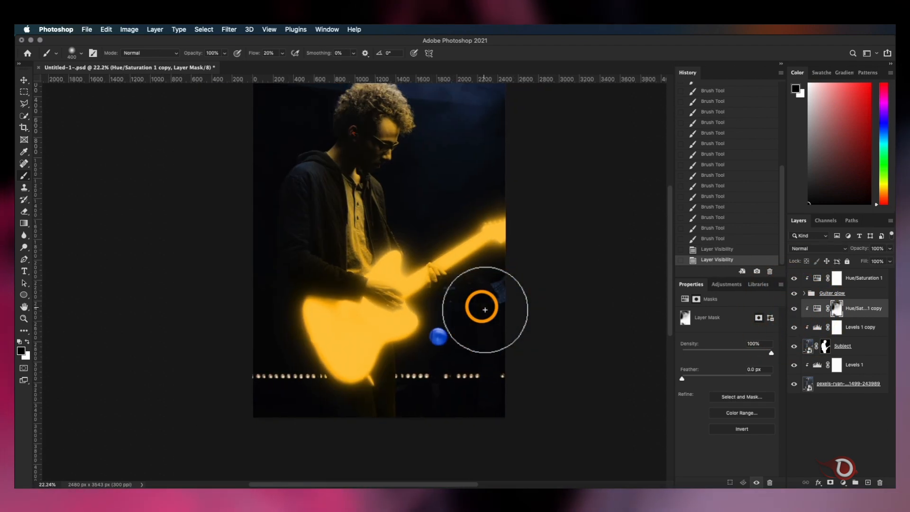
{"action": "scroll", "coordinate": [484, 310], "scroll_direction": "up", "scroll_amount": 2}
{"action": "scroll", "coordinate": [483, 310], "scroll_direction": "up", "scroll_amount": 8}
{"action": "scroll", "coordinate": [484, 309], "scroll_direction": "down", "scroll_amount": 1}
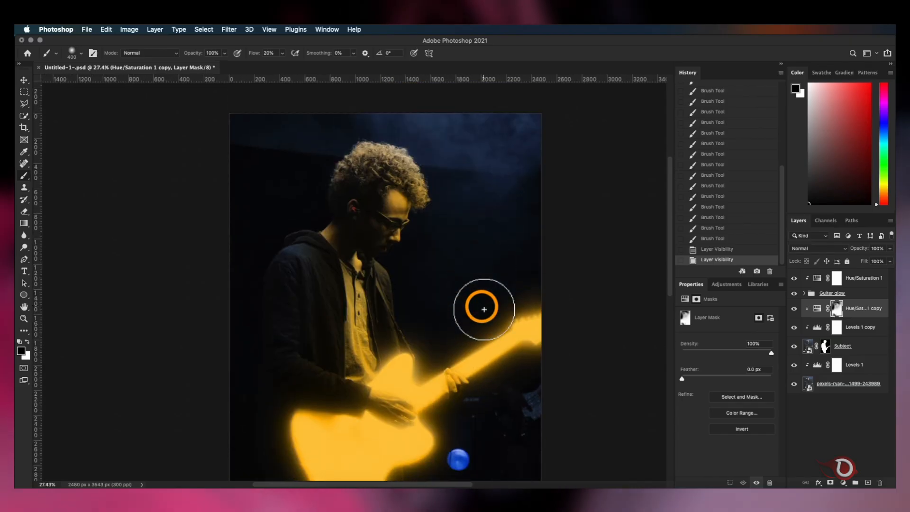
Step: Lower the opacity of the Guiter glow group to 90% so the guitar's details show through
{"action": "left_click", "coordinate": [827, 294]}
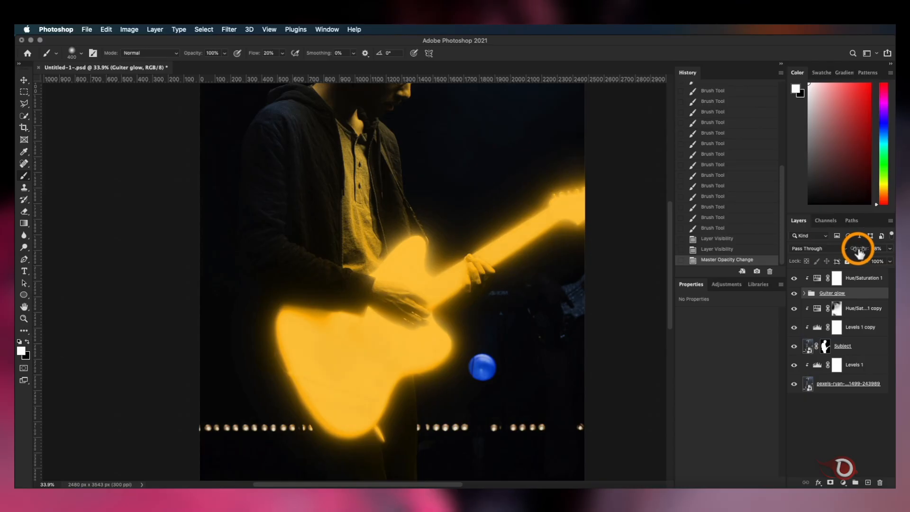
{"action": "left_click_drag", "start_coordinate": [859, 252], "coordinate": [856, 253]}
{"action": "scroll", "coordinate": [350, 329], "scroll_direction": "up", "scroll_amount": 5}
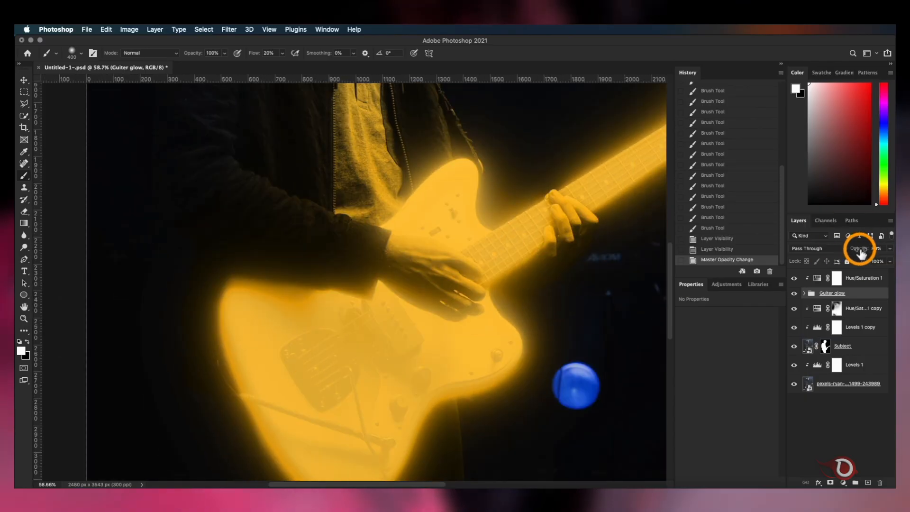
{"action": "scroll", "coordinate": [400, 355], "scroll_direction": "down", "scroll_amount": 3}
{"action": "scroll", "coordinate": [399, 356], "scroll_direction": "up", "scroll_amount": 1}
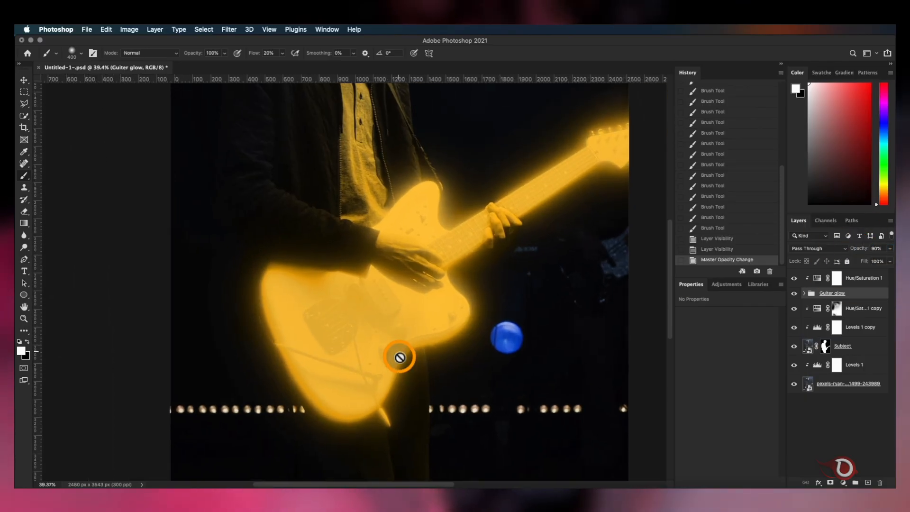
{"action": "left_click_drag", "start_coordinate": [519, 306], "coordinate": [434, 314]}
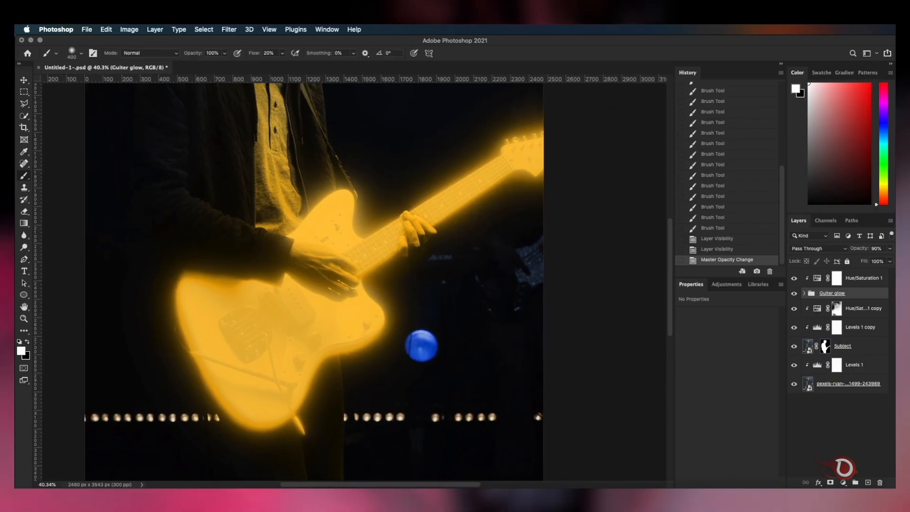
Step: In the Guiter glow group's Blend If options, split This Layer's white slider to 198 / 255 and apply
{"action": "double_click", "coordinate": [808, 295]}
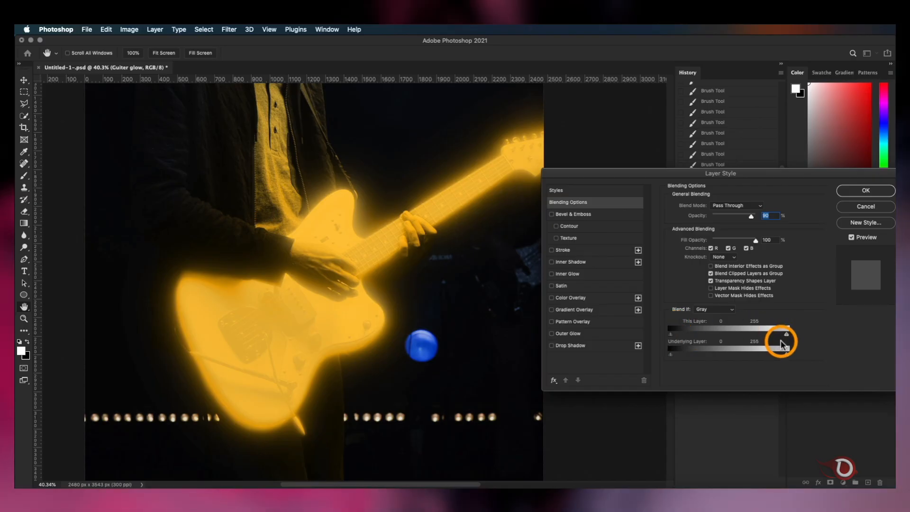
{"action": "left_click_drag", "start_coordinate": [784, 356], "coordinate": [850, 337]}
{"action": "left_click_drag", "start_coordinate": [787, 335], "coordinate": [759, 337]}
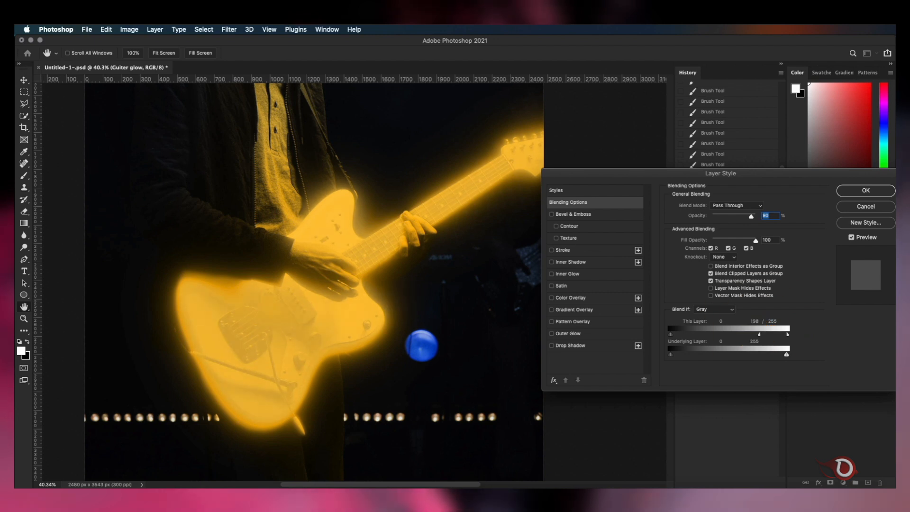
{"action": "left_click", "coordinate": [865, 190]}
{"action": "scroll", "coordinate": [469, 280], "scroll_direction": "down", "scroll_amount": 8}
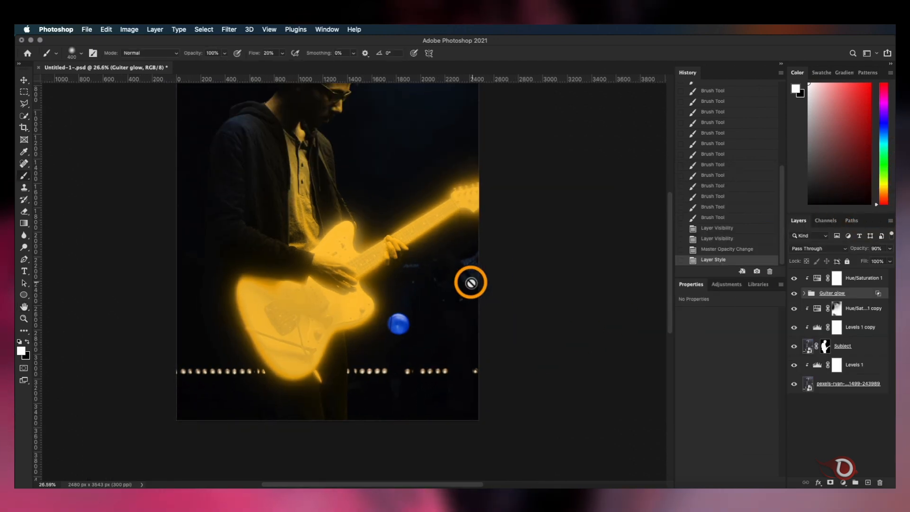
{"action": "scroll", "coordinate": [398, 223], "scroll_direction": "up", "scroll_amount": 3}
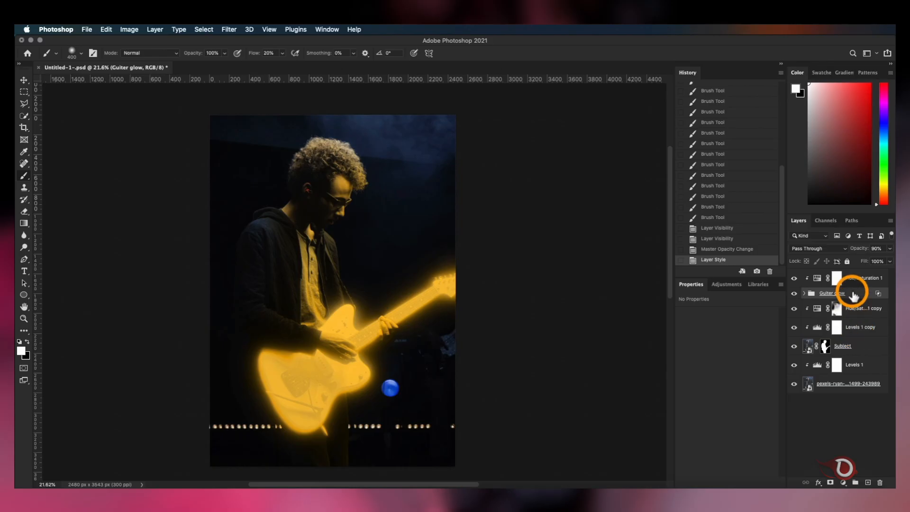
Step: Draw a tall ellipse shape about 422 by 2031 px above the Levels 1 layer, behind the guitarist
{"action": "left_click", "coordinate": [849, 363]}
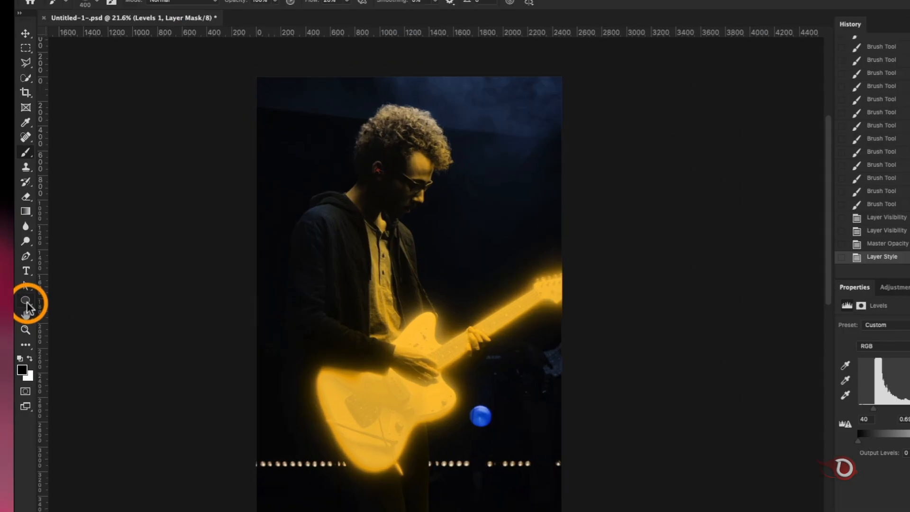
{"action": "right_click", "coordinate": [23, 295]}
{"action": "left_click", "coordinate": [70, 302]}
{"action": "left_click_drag", "start_coordinate": [494, 88], "coordinate": [562, 408]}
Step: Give the ellipse a white fill and no stroke, and move it behind the guitarist's head and torso at about X 773, Y 399 px
{"action": "left_click", "coordinate": [725, 386]}
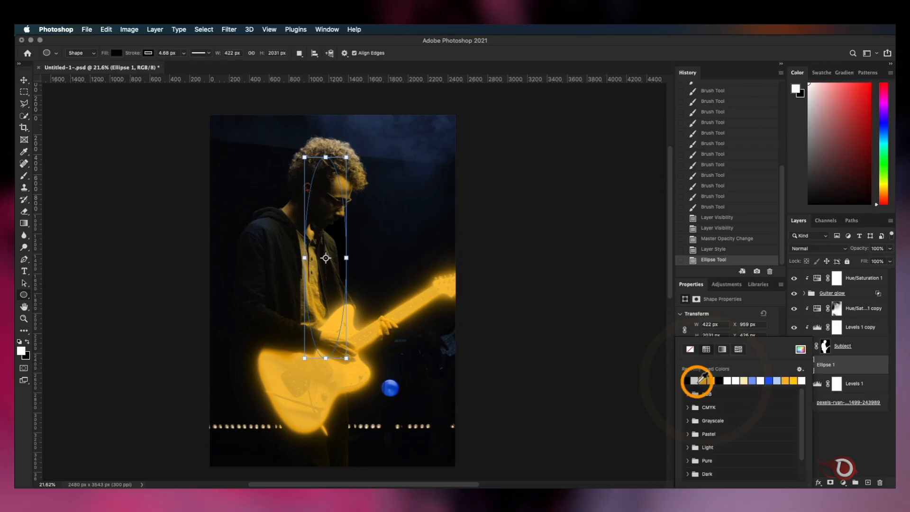
{"action": "left_click", "coordinate": [694, 380]}
{"action": "left_click", "coordinate": [767, 334]}
{"action": "left_click", "coordinate": [707, 391]}
{"action": "left_click", "coordinate": [688, 349]}
{"action": "left_click", "coordinate": [768, 329]}
{"action": "key", "text": "v"}
{"action": "left_click_drag", "start_coordinate": [340, 233], "coordinate": [322, 234]}
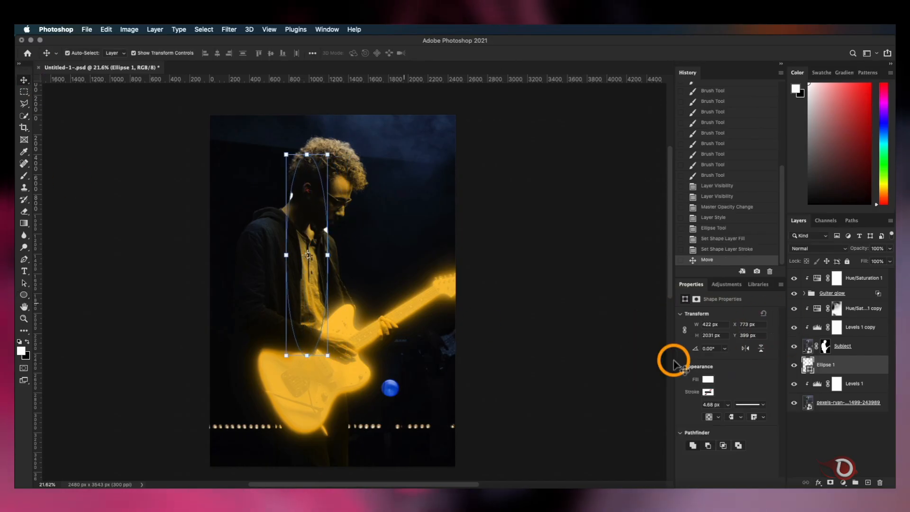
Step: Convert the ellipse to a smart object and soften it into a wide background glow with Gaussian Blur
{"action": "right_click", "coordinate": [822, 369]}
{"action": "left_click", "coordinate": [873, 213]}
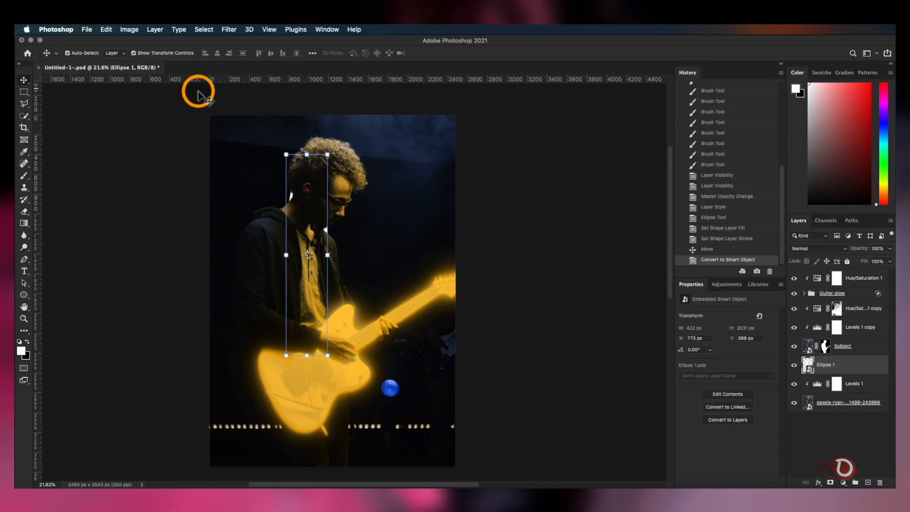
{"action": "left_click", "coordinate": [225, 30]}
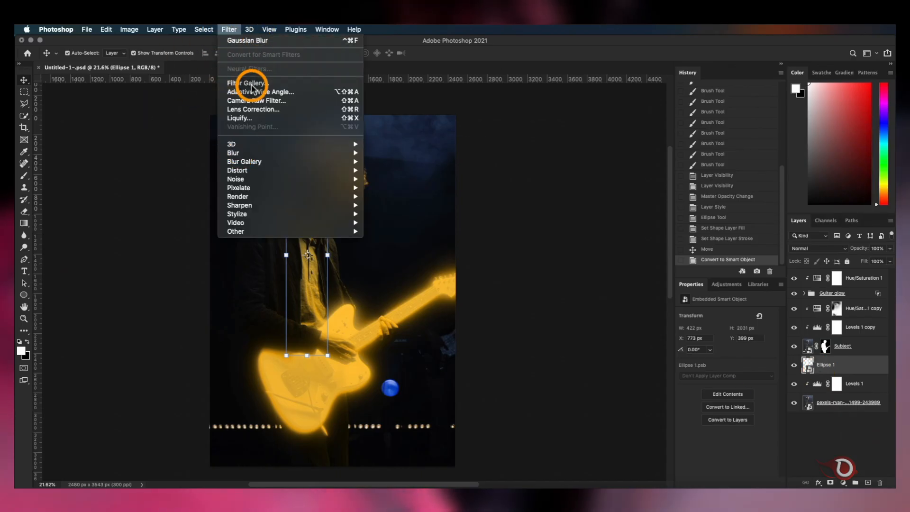
{"action": "mouse_move", "coordinate": [251, 152]}
{"action": "left_click", "coordinate": [401, 177]}
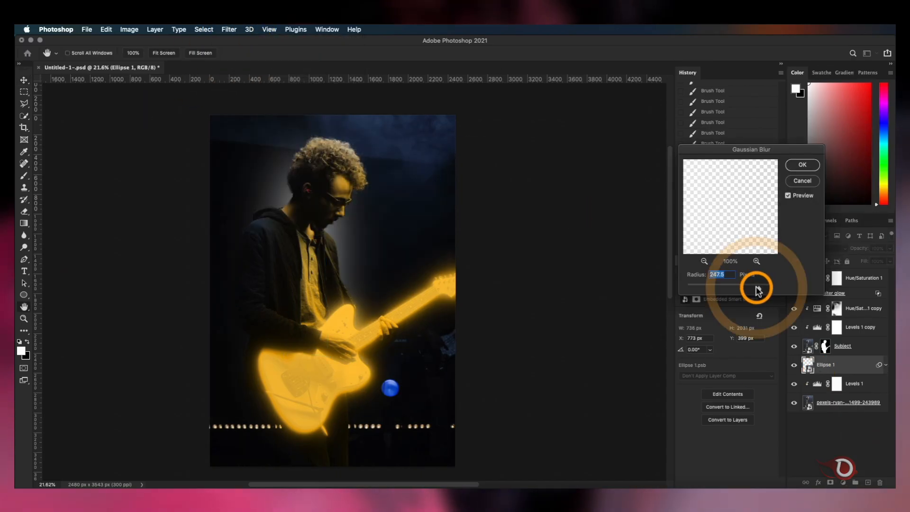
{"action": "left_click_drag", "start_coordinate": [755, 286], "coordinate": [766, 288]}
{"action": "key", "text": "Return"}
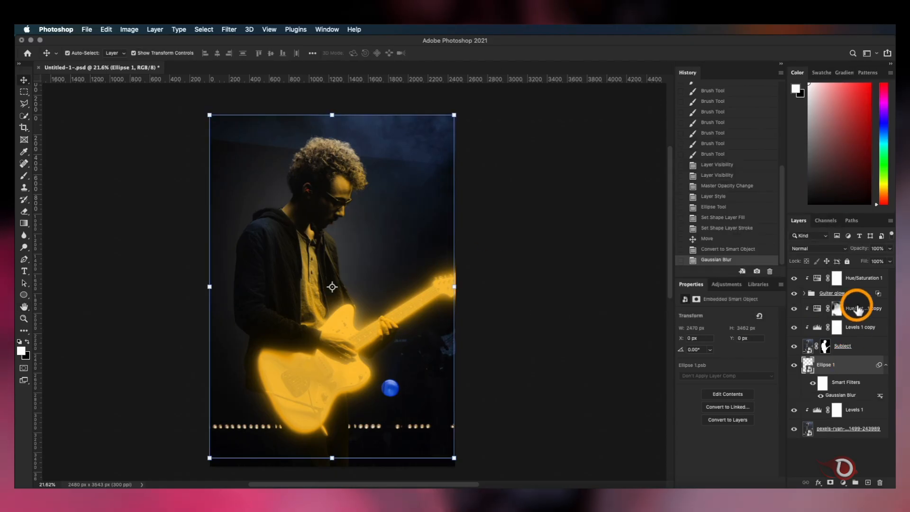
Step: Copy Hue/Saturation 1 above the ellipse, clip it to the ellipse to tint the glow yellow, and adjust the ellipse layer's opacity
{"action": "left_click", "coordinate": [868, 280]}
{"action": "left_click_drag", "start_coordinate": [866, 277], "coordinate": [848, 363]}
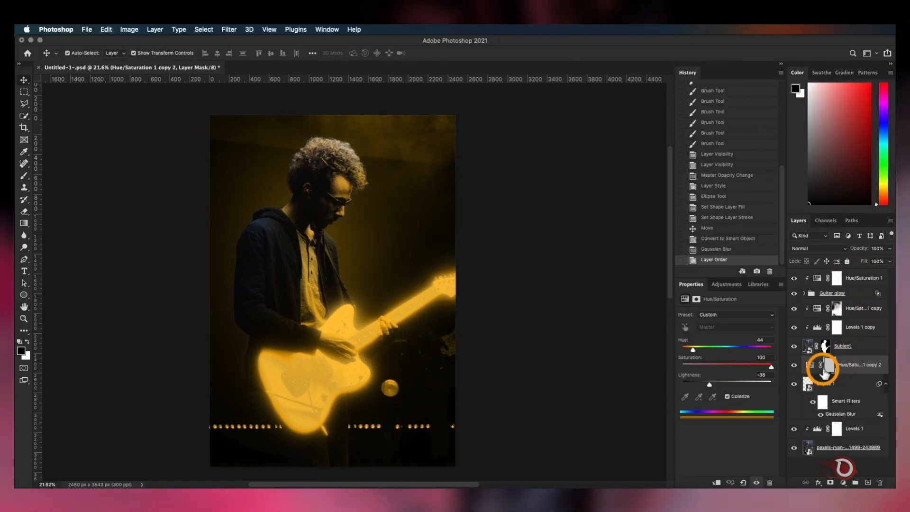
{"action": "left_click", "coordinate": [807, 375], "text": "alt"}
{"action": "left_click", "coordinate": [811, 382]}
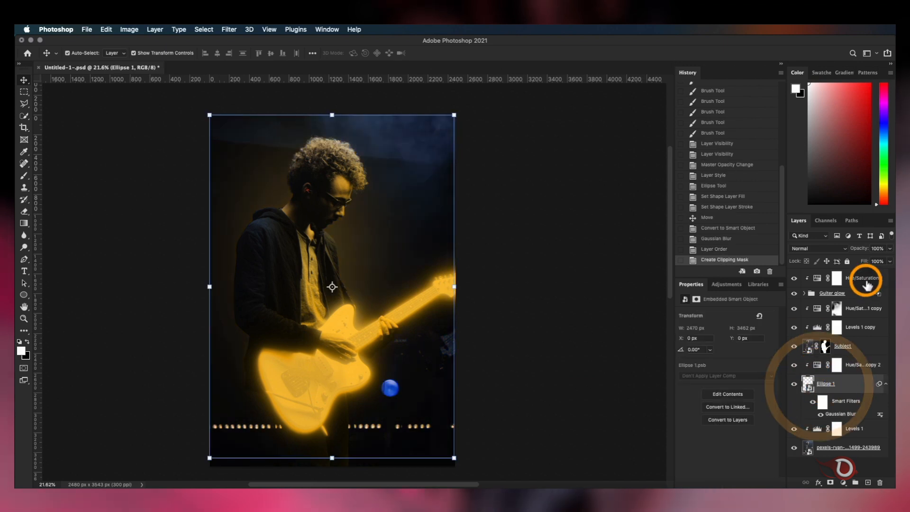
{"action": "left_click_drag", "start_coordinate": [853, 251], "coordinate": [859, 252]}
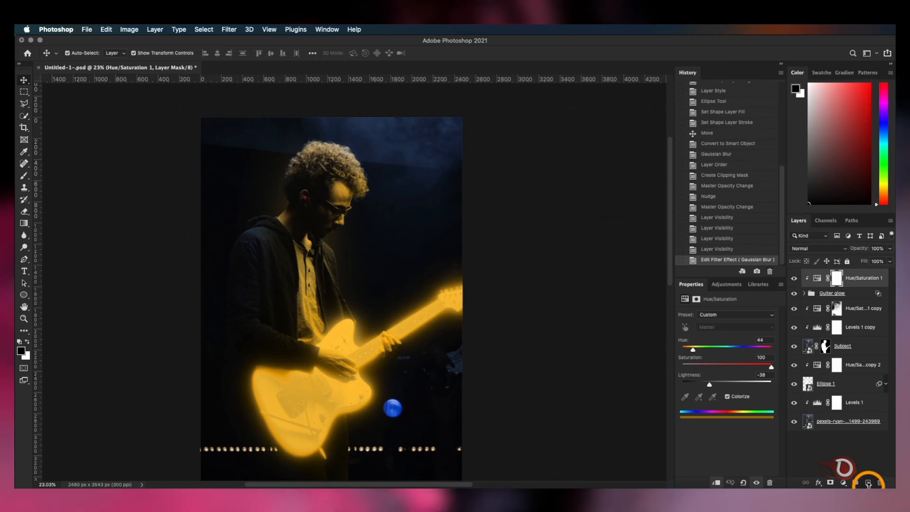
Step: Add a new layer above Hue/Saturation 1 and choose the Stardust 1 brush at 2500 px from the 20 Stardust Brushes set
{"action": "left_click", "coordinate": [867, 483]}
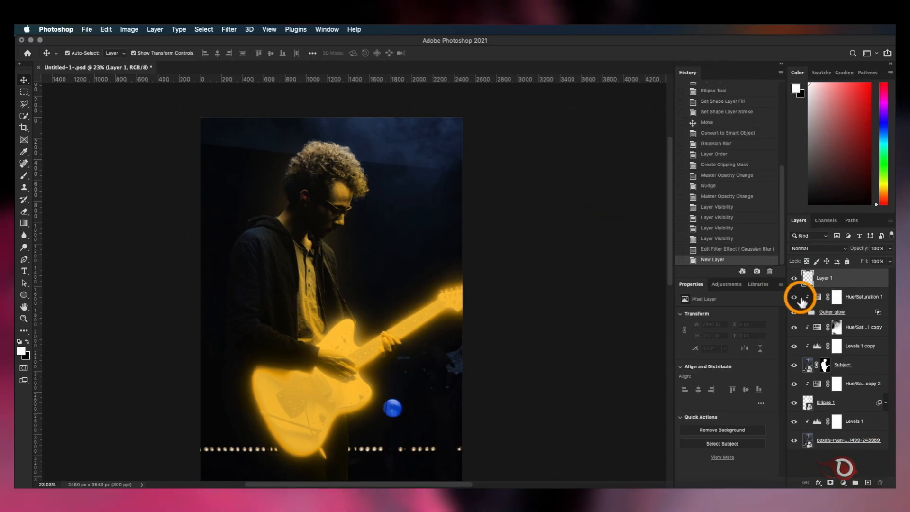
{"action": "left_click", "coordinate": [25, 178]}
{"action": "right_click", "coordinate": [327, 223]}
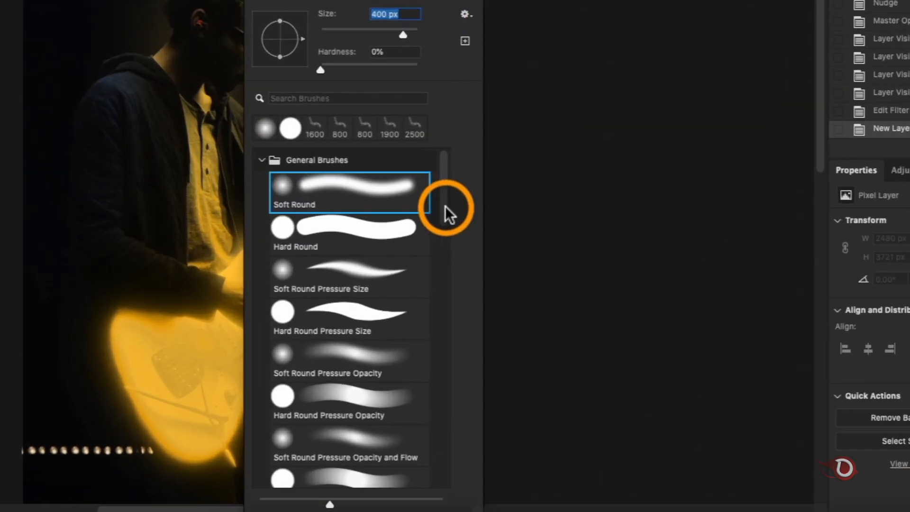
{"action": "left_click_drag", "start_coordinate": [445, 205], "coordinate": [446, 336]}
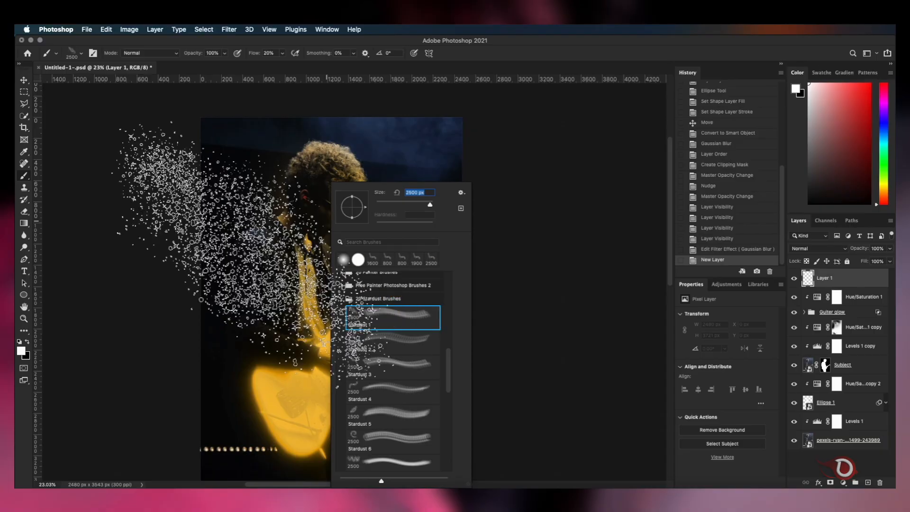
Step: Go through the brushes of the 20 Stardust Brushes set from Stardust 2 onward, examining each particle shape
{"action": "left_click", "coordinate": [386, 339]}
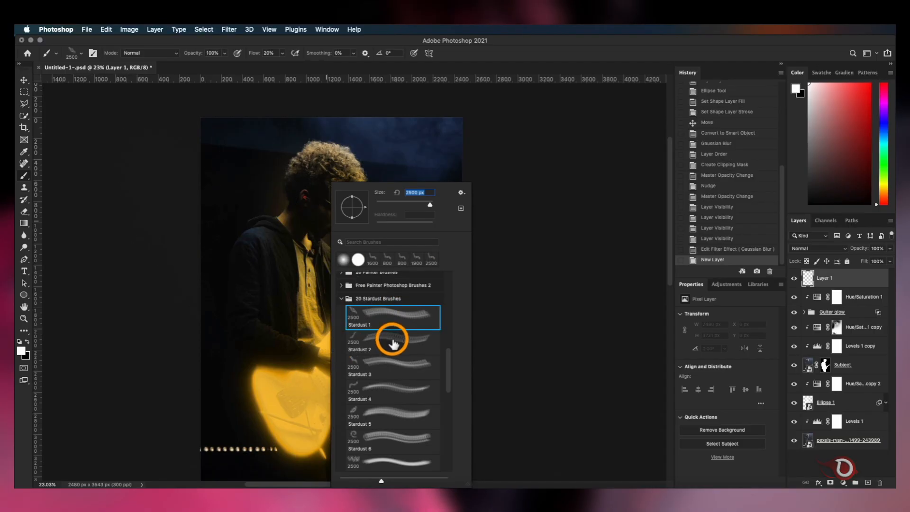
{"action": "left_click", "coordinate": [379, 367]}
{"action": "left_click", "coordinate": [379, 389]}
{"action": "left_click", "coordinate": [381, 414]}
{"action": "left_click", "coordinate": [386, 437]}
{"action": "left_click", "coordinate": [387, 461]}
{"action": "scroll", "coordinate": [381, 382], "scroll_direction": "down", "scroll_amount": 5}
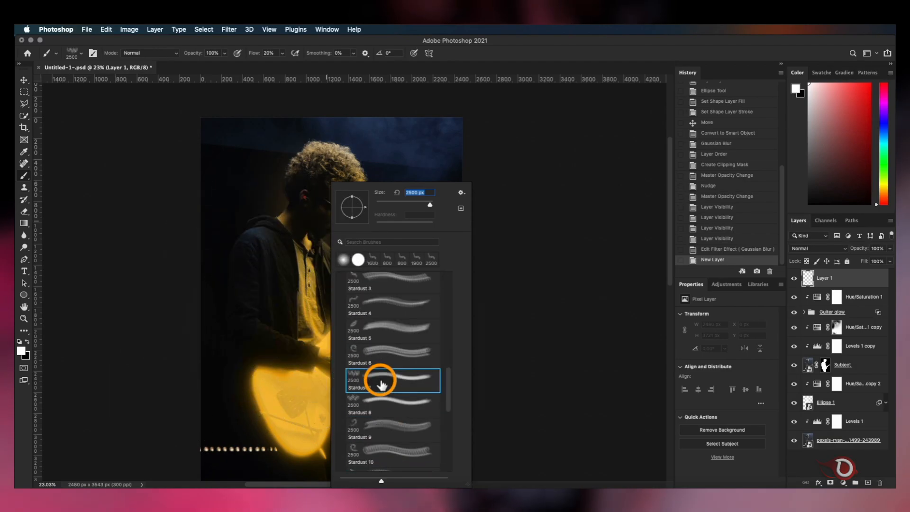
{"action": "left_click", "coordinate": [386, 328]}
{"action": "left_click", "coordinate": [386, 354]}
{"action": "left_click", "coordinate": [388, 380]}
{"action": "left_click", "coordinate": [387, 402]}
Step: Rotate the Stardust brush tip to -97° so the particles follow the angle of the guitar
{"action": "left_click", "coordinate": [203, 275]}
{"action": "key", "text": "Right"}
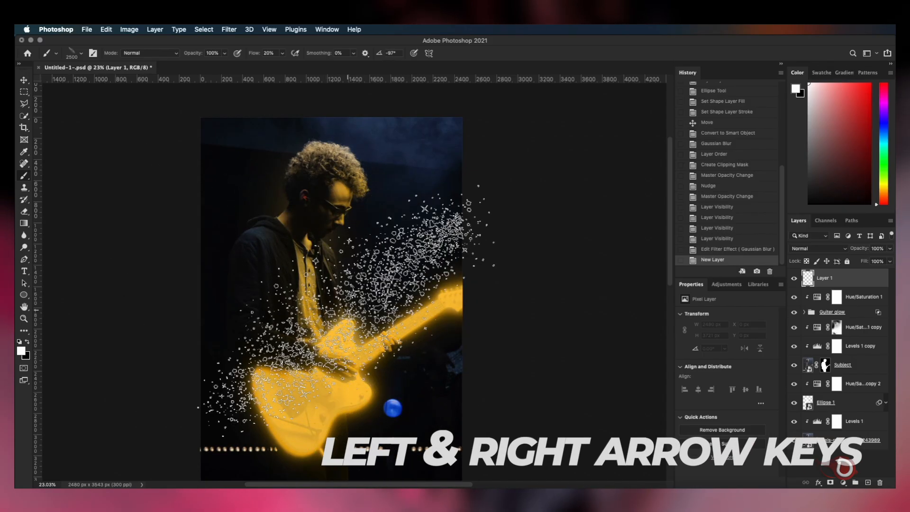
Step: Reduce the Stardust brush to 700 px and stamp white particles along the underside of the guitar neck on Layer 1
{"action": "scroll", "coordinate": [348, 310], "scroll_direction": "up", "scroll_amount": 4}
{"action": "scroll", "coordinate": [348, 309], "scroll_direction": "down", "scroll_amount": 3}
{"action": "scroll", "coordinate": [349, 307], "scroll_direction": "up", "scroll_amount": 4}
{"action": "key", "text": "bracketleft"}
{"action": "key", "text": "bracketleft"}
{"action": "key", "text": "bracketleft"}
{"action": "key", "text": "bracketleft"}
{"action": "key", "text": "bracketleft"}
{"action": "key", "text": "bracketleft"}
{"action": "key", "text": "bracketleft"}
{"action": "key", "text": "bracketleft"}
{"action": "key", "text": "bracketleft"}
{"action": "key", "text": "bracketleft"}
{"action": "key", "text": "bracketleft"}
{"action": "key", "text": "bracketleft"}
{"action": "key", "text": "bracketleft"}
{"action": "key", "text": "bracketleft"}
{"action": "key", "text": "bracketleft"}
{"action": "key", "text": "bracketleft"}
{"action": "key", "text": "bracketleft"}
{"action": "key", "text": "bracketleft"}
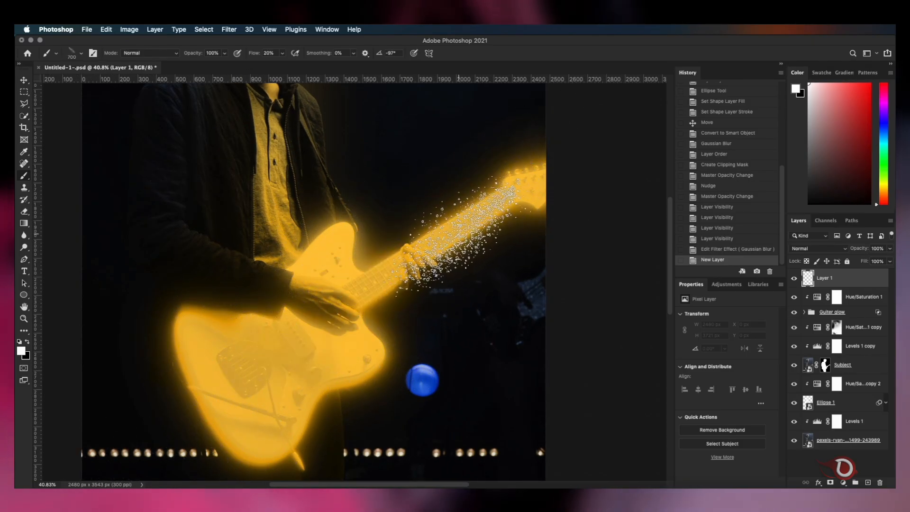
{"action": "left_click", "coordinate": [423, 307]}
{"action": "left_click", "coordinate": [412, 304]}
{"action": "left_click", "coordinate": [493, 232]}
Step: Rotate the brush tip in stages to 128° and stamp particles around the guitar's headstock near the photo's edge
{"action": "key", "text": "shift+Right"}
{"action": "key", "text": "shift+Right"}
{"action": "key", "text": "shift+Right"}
{"action": "left_click", "coordinate": [576, 211]}
{"action": "key", "text": "shift+Right"}
{"action": "key", "text": "shift+Right"}
{"action": "key", "text": "shift+Right"}
{"action": "key", "text": "shift+Right"}
{"action": "key", "text": "shift+Right"}
{"action": "key", "text": "shift+Right"}
{"action": "left_click", "coordinate": [529, 179]}
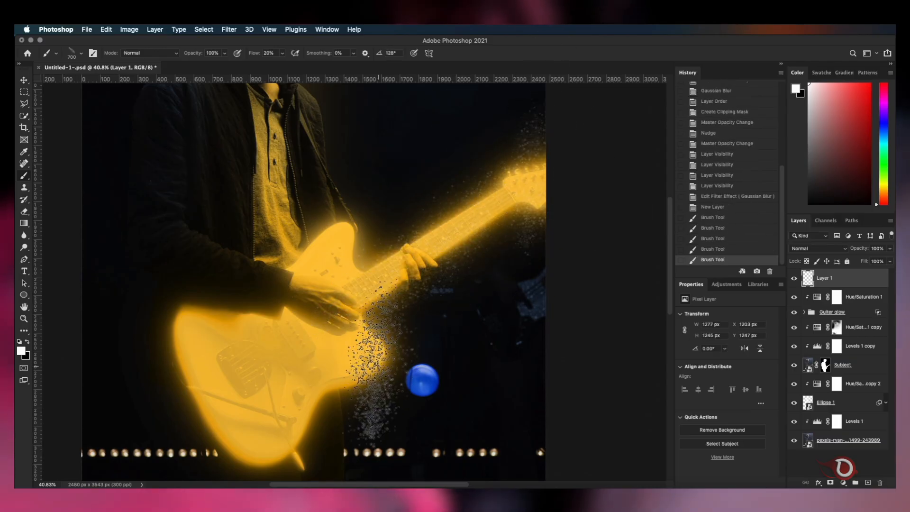
Step: Stamp particles around the lower edge and outer side of the guitar body, rotating the brush tip to follow its outline
{"action": "scroll", "coordinate": [378, 366], "scroll_direction": "down", "scroll_amount": 5}
{"action": "left_click", "coordinate": [359, 294]}
{"action": "key", "text": "shift+Right"}
{"action": "key", "text": "shift+Right"}
{"action": "left_click", "coordinate": [242, 323]}
{"action": "key", "text": "shift+Right"}
{"action": "key", "text": "shift+Right"}
{"action": "key", "text": "shift+Right"}
{"action": "key", "text": "shift+Right"}
{"action": "key", "text": "shift+Right"}
{"action": "key", "text": "shift+Right"}
{"action": "key", "text": "shift+Right"}
{"action": "key", "text": "shift+Right"}
{"action": "left_click", "coordinate": [198, 330]}
{"action": "left_click", "coordinate": [195, 258]}
Step: Set the brush to 800 px at 53° and stamp particles across the guitar body's upper edge below the sleeve
{"action": "scroll", "coordinate": [209, 303], "scroll_direction": "up", "scroll_amount": 4}
{"action": "key", "text": "shift+Left"}
{"action": "key", "text": "shift+Left"}
{"action": "key", "text": "shift+Left"}
{"action": "key", "text": "shift+Left"}
{"action": "key", "text": "shift+Left"}
{"action": "key", "text": "bracketright"}
{"action": "left_click", "coordinate": [262, 247]}
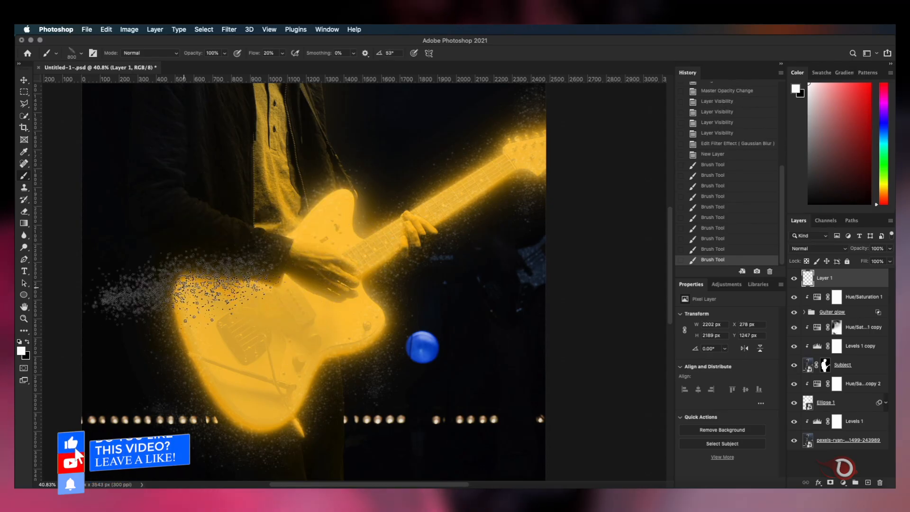
{"action": "left_click", "coordinate": [184, 287]}
Step: Rotate the brush tip to -37° and stamp particles beside the guitarist's back and head and over the guitar body
{"action": "scroll", "coordinate": [327, 265], "scroll_direction": "down", "scroll_amount": 5}
{"action": "key", "text": "shift+Right"}
{"action": "key", "text": "shift+Right"}
{"action": "key", "text": "shift+Right"}
{"action": "key", "text": "shift+Right"}
{"action": "key", "text": "shift+Right"}
{"action": "key", "text": "shift+Right"}
{"action": "left_click", "coordinate": [266, 223]}
{"action": "left_click", "coordinate": [253, 225]}
{"action": "left_click", "coordinate": [249, 149]}
{"action": "scroll", "coordinate": [249, 149], "scroll_direction": "up", "scroll_amount": 4}
{"action": "left_click", "coordinate": [253, 164]}
{"action": "left_click", "coordinate": [331, 342]}
{"action": "left_click", "coordinate": [273, 423]}
{"action": "scroll", "coordinate": [330, 410], "scroll_direction": "down", "scroll_amount": 2}
{"action": "scroll", "coordinate": [364, 294], "scroll_direction": "up", "scroll_amount": 2}
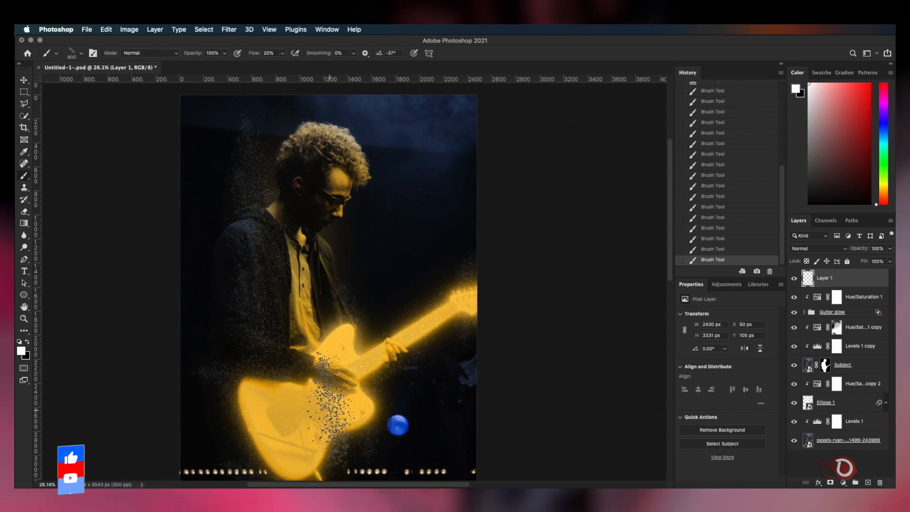
{"action": "scroll", "coordinate": [360, 294], "scroll_direction": "up", "scroll_amount": 2}
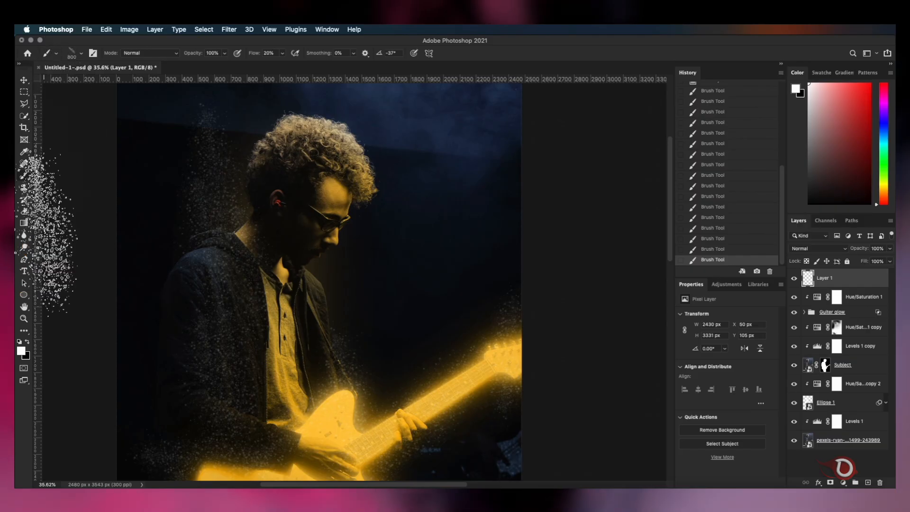
Step: Add a layer mask to Layer 1 and paint black at 100% flow to hide particles over the jacket and back
{"action": "left_click", "coordinate": [793, 279]}
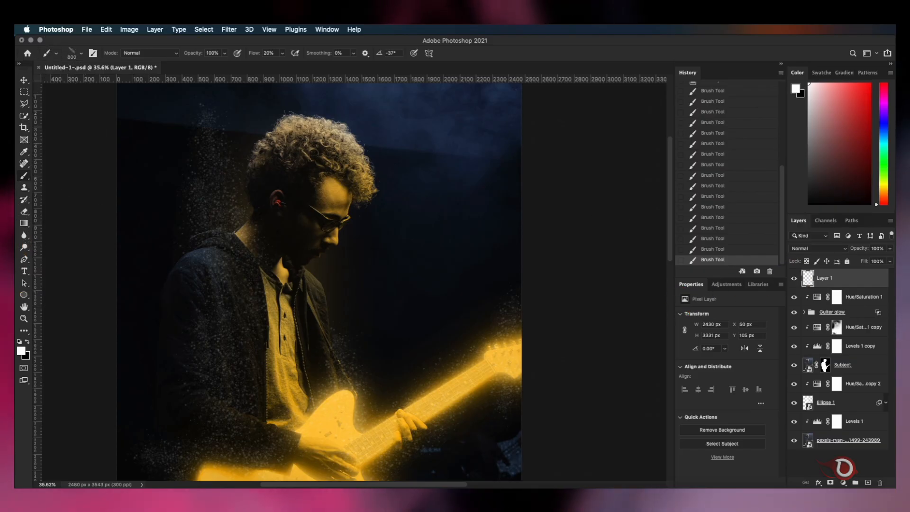
{"action": "left_click", "coordinate": [829, 483]}
{"action": "key", "text": "x"}
{"action": "scroll", "coordinate": [404, 300], "scroll_direction": "down", "scroll_amount": 2}
{"action": "key", "text": "shift+0"}
{"action": "left_click", "coordinate": [240, 314]}
{"action": "left_click", "coordinate": [181, 225]}
Step: Mask out more excess particles around the guitarist and beside the guitar body, turning the brush tip between strokes
{"action": "scroll", "coordinate": [181, 225], "scroll_direction": "up", "scroll_amount": 7}
{"action": "key", "text": "Right"}
{"action": "key", "text": "Right"}
{"action": "key", "text": "Right"}
{"action": "key", "text": "Right"}
{"action": "key", "text": "Right"}
{"action": "key", "text": "Right"}
{"action": "key", "text": "Right"}
{"action": "key", "text": "Right"}
{"action": "key", "text": "Right"}
{"action": "key", "text": "Right"}
{"action": "key", "text": "Right"}
{"action": "key", "text": "Right"}
{"action": "key", "text": "Right"}
{"action": "key", "text": "Right"}
{"action": "key", "text": "Right"}
{"action": "key", "text": "Right"}
{"action": "key", "text": "Right"}
{"action": "key", "text": "Right"}
{"action": "key", "text": "Right"}
{"action": "key", "text": "Right"}
{"action": "scroll", "coordinate": [417, 293], "scroll_direction": "down", "scroll_amount": 4}
{"action": "left_click", "coordinate": [353, 260]}
{"action": "scroll", "coordinate": [284, 265], "scroll_direction": "down", "scroll_amount": 3}
{"action": "left_click", "coordinate": [163, 308]}
{"action": "left_click", "coordinate": [162, 430]}
Step: Rotate the brush tip to -117° and mask out particles below the guitar body and in front of the guitarist's chest
{"action": "key", "text": "Right"}
{"action": "key", "text": "Right"}
{"action": "key", "text": "Right"}
{"action": "key", "text": "Right"}
{"action": "key", "text": "Right"}
{"action": "key", "text": "Right"}
{"action": "key", "text": "Right"}
{"action": "key", "text": "Right"}
{"action": "key", "text": "Right"}
{"action": "key", "text": "Right"}
{"action": "key", "text": "Right"}
{"action": "key", "text": "Right"}
{"action": "key", "text": "Right"}
{"action": "key", "text": "Right"}
{"action": "key", "text": "Right"}
{"action": "key", "text": "Right"}
{"action": "key", "text": "Right"}
{"action": "key", "text": "Right"}
{"action": "key", "text": "Right"}
{"action": "key", "text": "Right"}
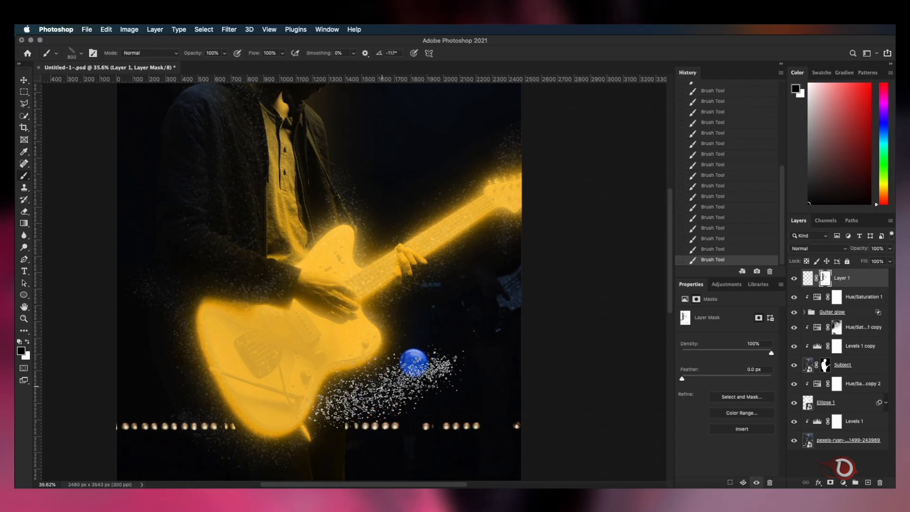
{"action": "left_click", "coordinate": [383, 389]}
{"action": "scroll", "coordinate": [255, 393], "scroll_direction": "down", "scroll_amount": 3}
{"action": "key", "text": "super+minus"}
{"action": "key", "text": "super+plus"}
{"action": "scroll", "coordinate": [408, 394], "scroll_direction": "up", "scroll_amount": 3}
{"action": "left_click", "coordinate": [349, 224]}
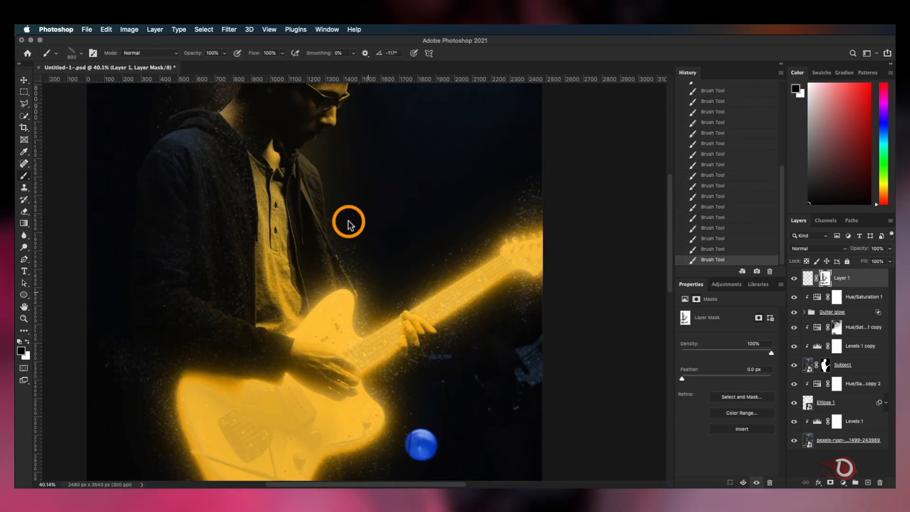
Step: Copy the yellow Hue/Saturation adjustment above Layer 1 and clip it to that layer to tint the particles
{"action": "scroll", "coordinate": [390, 375], "scroll_direction": "down", "scroll_amount": 3}
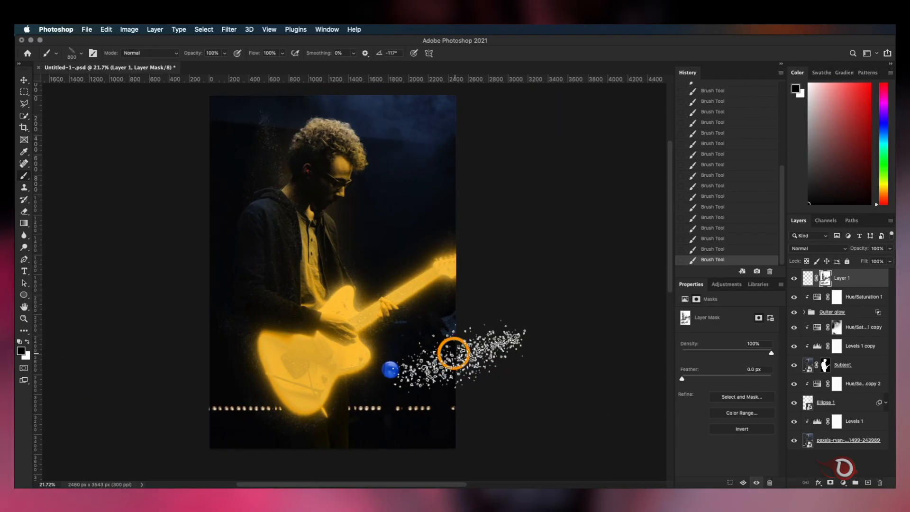
{"action": "scroll", "coordinate": [454, 353], "scroll_direction": "down", "scroll_amount": 1}
{"action": "scroll", "coordinate": [372, 355], "scroll_direction": "up", "scroll_amount": 2}
{"action": "key", "text": "v"}
{"action": "scroll", "coordinate": [463, 254], "scroll_direction": "down", "scroll_amount": 1}
{"action": "scroll", "coordinate": [463, 253], "scroll_direction": "down", "scroll_amount": 1}
{"action": "left_click", "coordinate": [807, 278]}
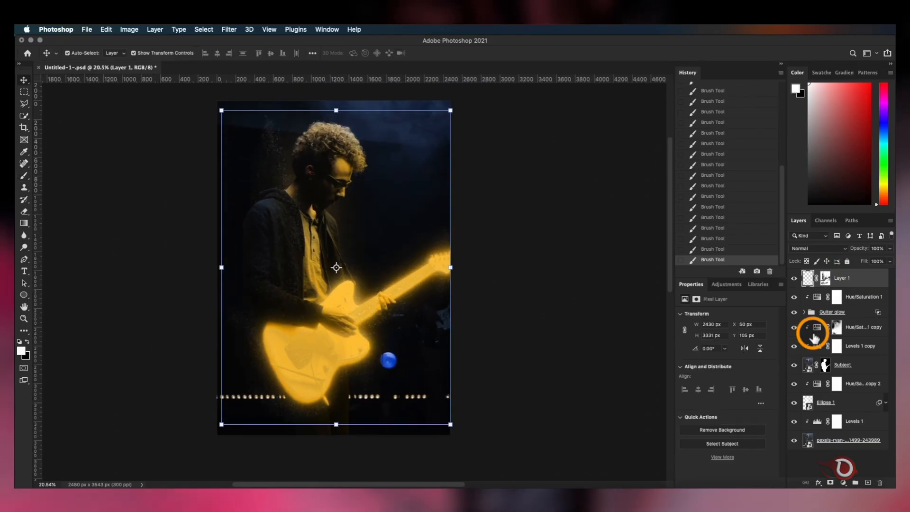
{"action": "left_click_drag", "start_coordinate": [857, 275], "coordinate": [839, 275]}
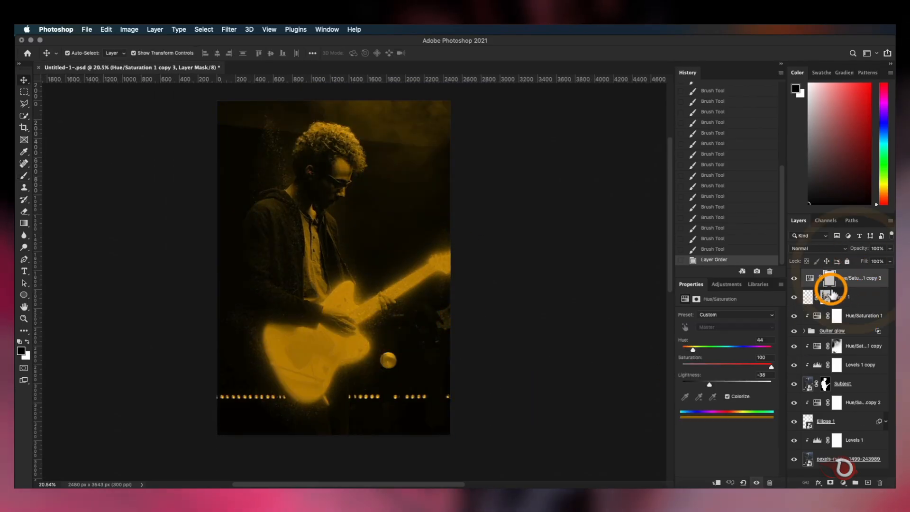
{"action": "left_click", "coordinate": [807, 286], "text": "alt"}
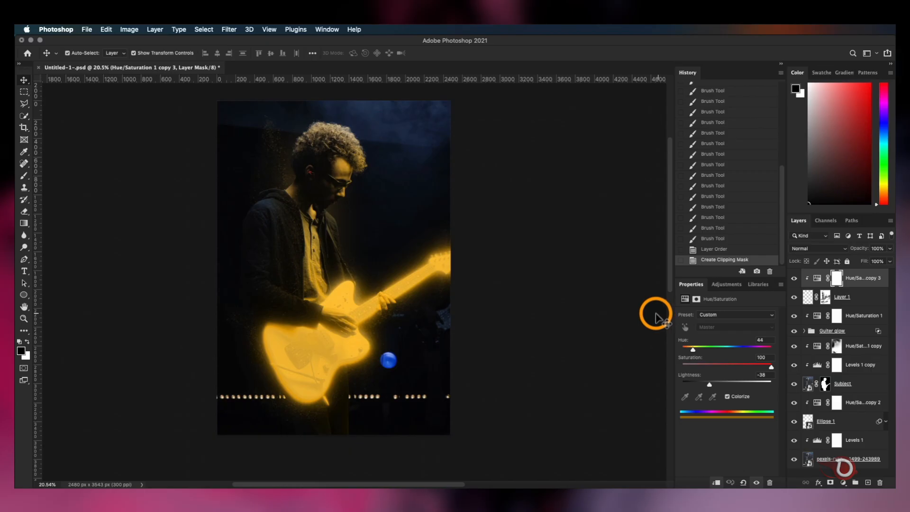
Step: Lower the opacity of the stardust layer, Layer 1, and deselect it to check the particles around the guitar
{"action": "left_click", "coordinate": [840, 298]}
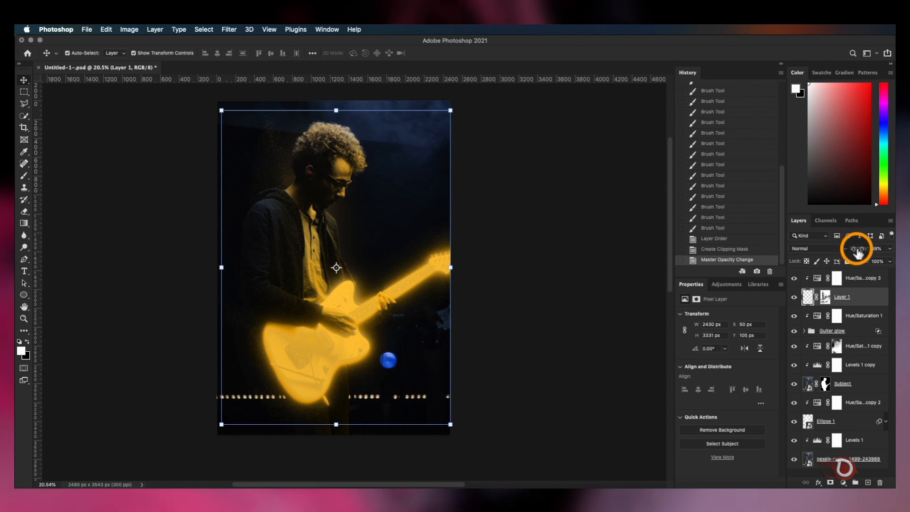
{"action": "scroll", "coordinate": [331, 274], "scroll_direction": "up", "scroll_amount": 2}
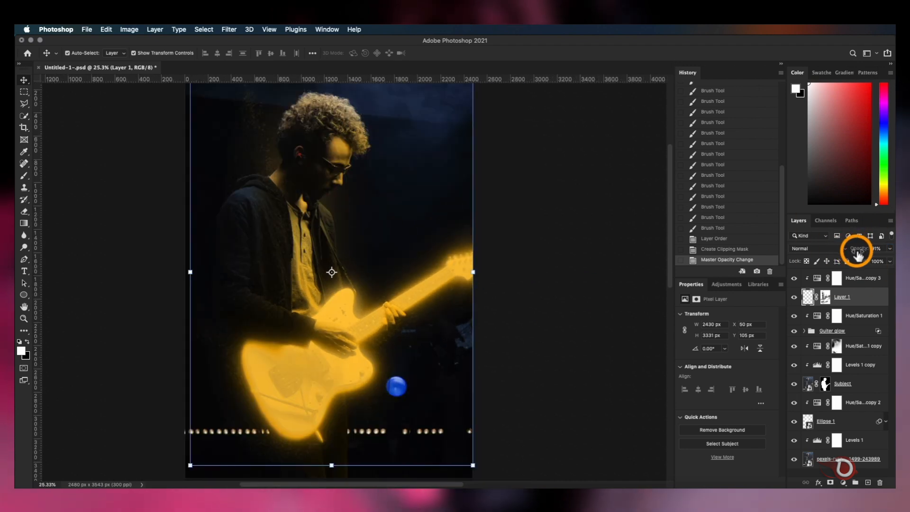
{"action": "left_click_drag", "start_coordinate": [856, 251], "coordinate": [861, 254]}
{"action": "left_click", "coordinate": [545, 291]}
{"action": "scroll", "coordinate": [420, 308], "scroll_direction": "down", "scroll_amount": 2}
{"action": "scroll", "coordinate": [420, 308], "scroll_direction": "up", "scroll_amount": 5}
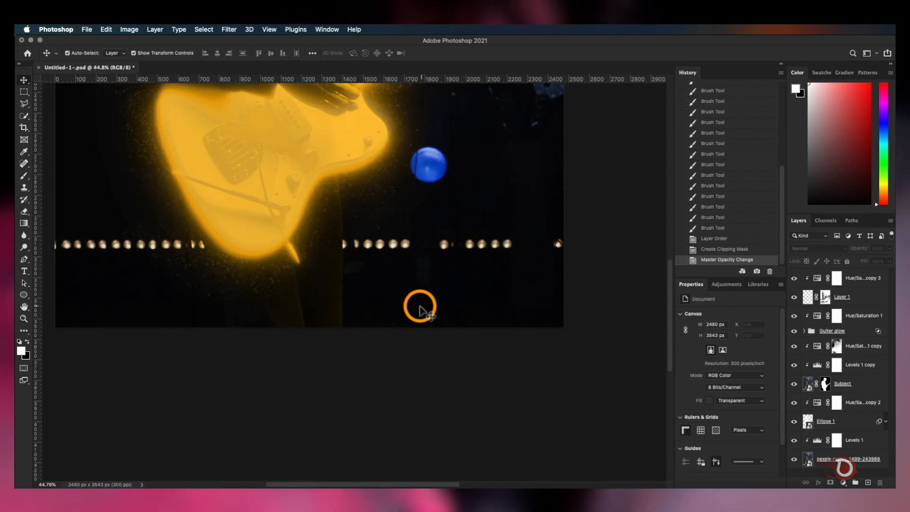
Step: Select Layer 1's mask, choose a brush tip with 20% flow and fade the particles below the guitar body
{"action": "scroll", "coordinate": [421, 308], "scroll_direction": "up", "scroll_amount": 5}
{"action": "scroll", "coordinate": [420, 308], "scroll_direction": "down", "scroll_amount": 3}
{"action": "left_click", "coordinate": [844, 297]}
{"action": "left_click", "coordinate": [825, 297]}
{"action": "left_click", "coordinate": [24, 176]}
{"action": "right_click", "coordinate": [237, 246]}
{"action": "left_click", "coordinate": [400, 322]}
{"action": "key", "text": "shift+2"}
{"action": "left_click_drag", "start_coordinate": [368, 311], "coordinate": [412, 316]}
{"action": "left_click_drag", "start_coordinate": [412, 316], "coordinate": [369, 294]}
{"action": "mouse_move", "coordinate": [337, 389]}
{"action": "left_mouse_down"}
{"action": "mouse_move", "coordinate": [293, 392]}
{"action": "mouse_move", "coordinate": [195, 340]}
{"action": "left_mouse_up"}
Step: Fade more stardust around the guitar on the layer mask, using a smaller brush tip for the closer strokes
{"action": "scroll", "coordinate": [364, 403], "scroll_direction": "down", "scroll_amount": 1}
{"action": "left_click_drag", "start_coordinate": [402, 229], "coordinate": [418, 186]}
{"action": "left_click", "coordinate": [216, 223]}
{"action": "left_click_drag", "start_coordinate": [294, 298], "coordinate": [340, 209]}
{"action": "scroll", "coordinate": [352, 142], "scroll_direction": "up", "scroll_amount": 5}
{"action": "key", "text": "bracketleft"}
{"action": "key", "text": "bracketleft"}
{"action": "key", "text": "bracketleft"}
{"action": "key", "text": "bracketleft"}
{"action": "key", "text": "bracketleft"}
{"action": "left_click_drag", "start_coordinate": [317, 257], "coordinate": [321, 182]}
Step: Enlarge the brush and mask out the excess particles on the outer side of the guitar body
{"action": "scroll", "coordinate": [321, 182], "scroll_direction": "down", "scroll_amount": 4}
{"action": "key", "text": "bracketright"}
{"action": "key", "text": "bracketright"}
{"action": "key", "text": "bracketright"}
{"action": "key", "text": "bracketright"}
{"action": "key", "text": "bracketright"}
{"action": "left_click", "coordinate": [159, 269]}
{"action": "left_click", "coordinate": [110, 374]}
{"action": "scroll", "coordinate": [132, 400], "scroll_direction": "down", "scroll_amount": 1}
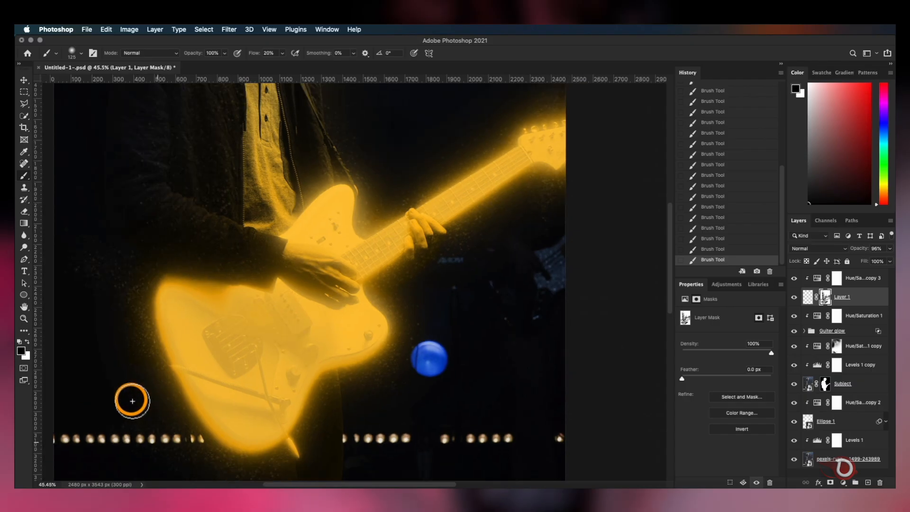
Step: Fade the stardust beside and over the guitarist's jacket on Layer 1's mask
{"action": "scroll", "coordinate": [249, 291], "scroll_direction": "up", "scroll_amount": 3}
{"action": "left_click", "coordinate": [158, 311]}
{"action": "scroll", "coordinate": [151, 304], "scroll_direction": "up", "scroll_amount": 5}
{"action": "left_click", "coordinate": [217, 284]}
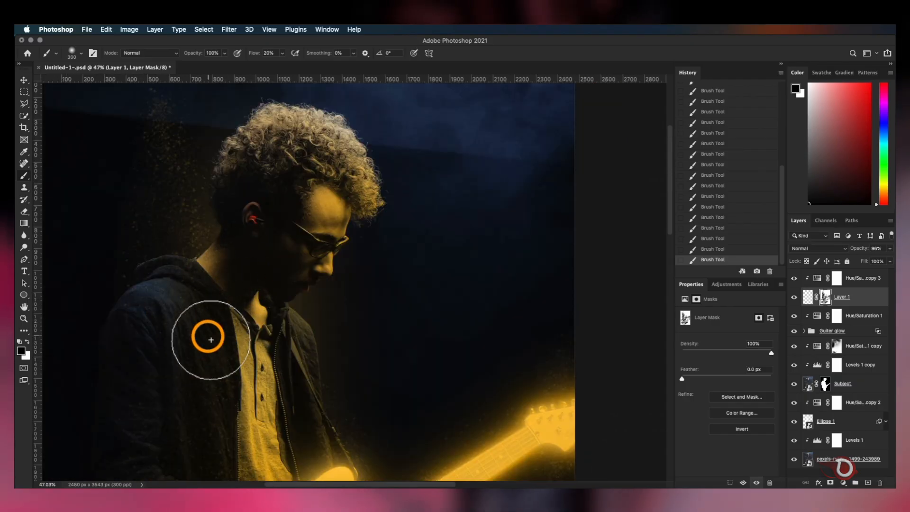
{"action": "scroll", "coordinate": [305, 379], "scroll_direction": "down", "scroll_amount": 5}
{"action": "scroll", "coordinate": [305, 379], "scroll_direction": "right", "scroll_amount": 5}
{"action": "key", "text": "bracketleft"}
{"action": "scroll", "coordinate": [311, 319], "scroll_direction": "down", "scroll_amount": 6}
{"action": "scroll", "coordinate": [311, 319], "scroll_direction": "up", "scroll_amount": 4}
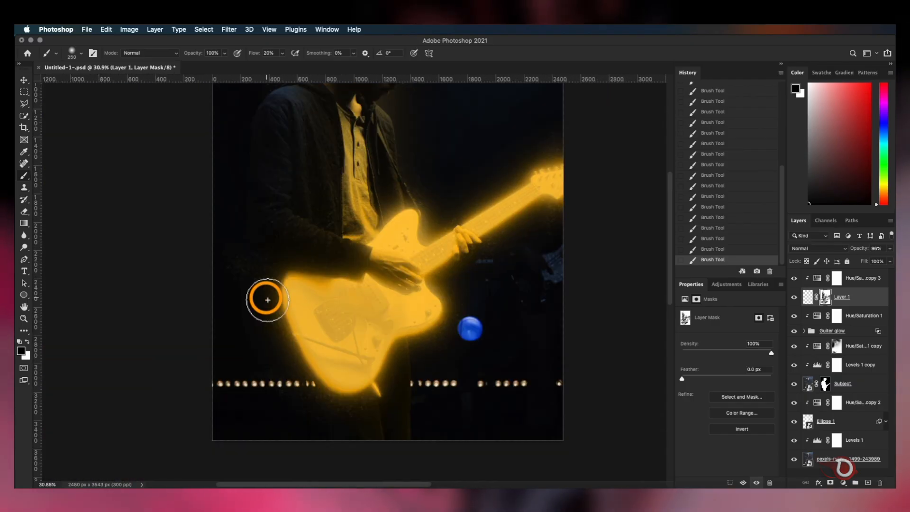
Step: Rename Layer 1 as Stardust
{"action": "scroll", "coordinate": [279, 300], "scroll_direction": "down", "scroll_amount": 2}
{"action": "scroll", "coordinate": [416, 365], "scroll_direction": "down", "scroll_amount": 5}
{"action": "scroll", "coordinate": [410, 299], "scroll_direction": "up", "scroll_amount": 4}
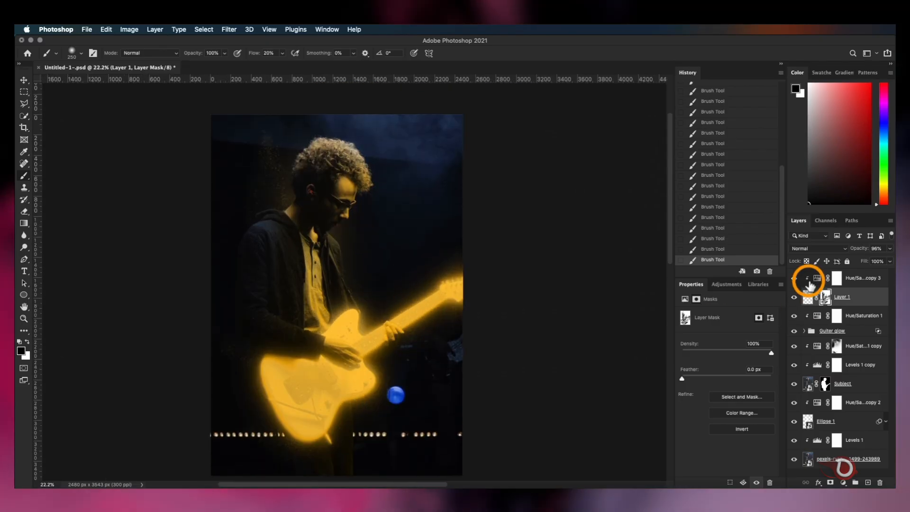
{"action": "double_click", "coordinate": [841, 298]}
{"action": "type", "text": "Stardust"}
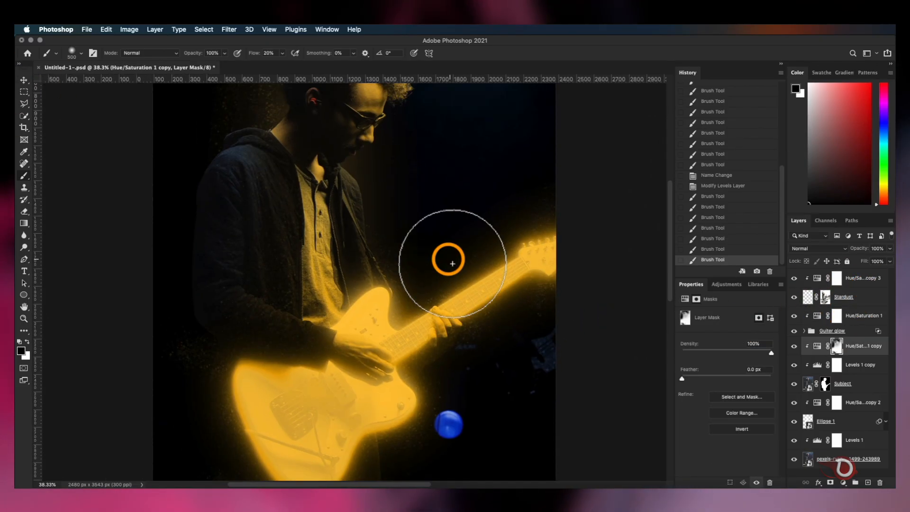
Step: Inspect the whole composition, switch to the Move tool and deselect the layers
{"action": "scroll", "coordinate": [448, 260], "scroll_direction": "down", "scroll_amount": 4}
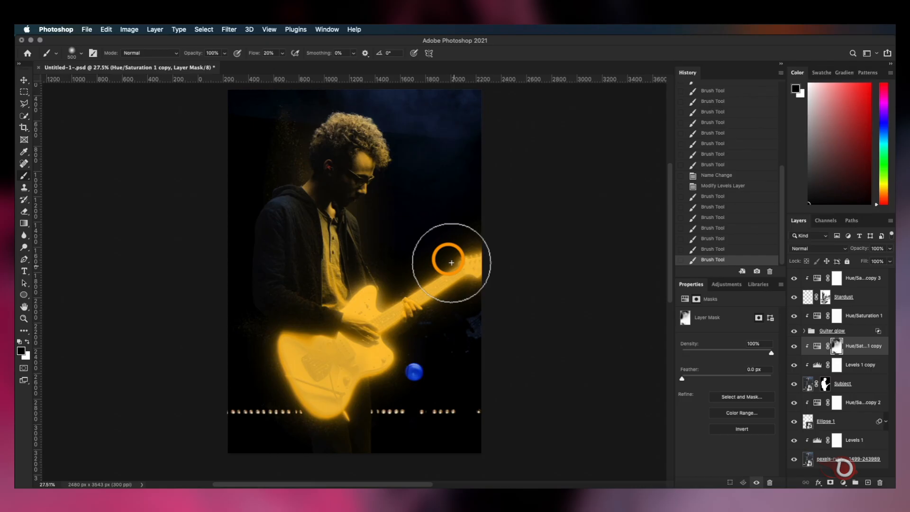
{"action": "scroll", "coordinate": [450, 261], "scroll_direction": "up", "scroll_amount": 3}
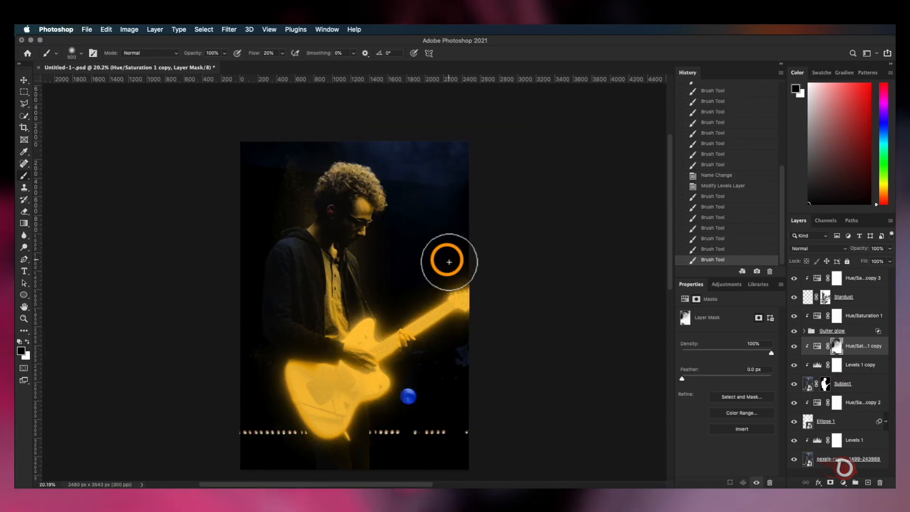
{"action": "scroll", "coordinate": [398, 263], "scroll_direction": "right", "scroll_amount": 3}
{"action": "scroll", "coordinate": [398, 263], "scroll_direction": "down", "scroll_amount": 2}
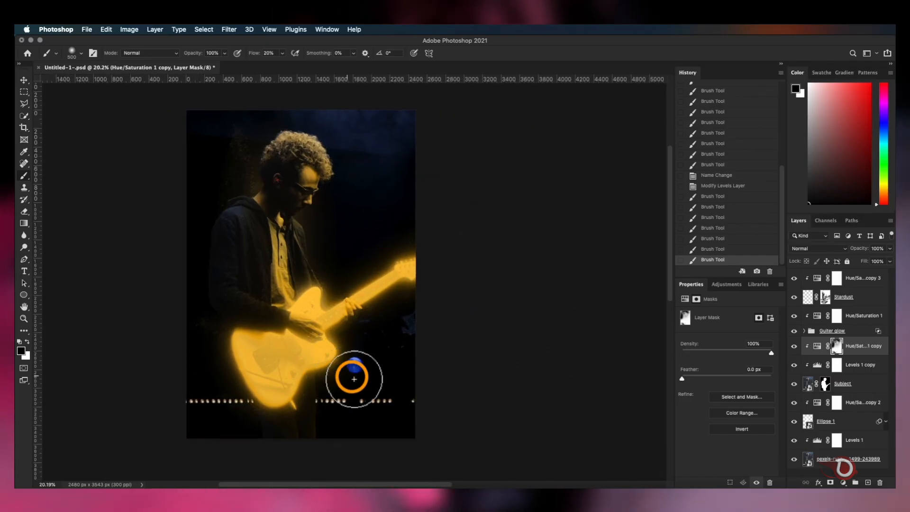
{"action": "left_click", "coordinate": [24, 84]}
{"action": "left_click", "coordinate": [522, 305]}
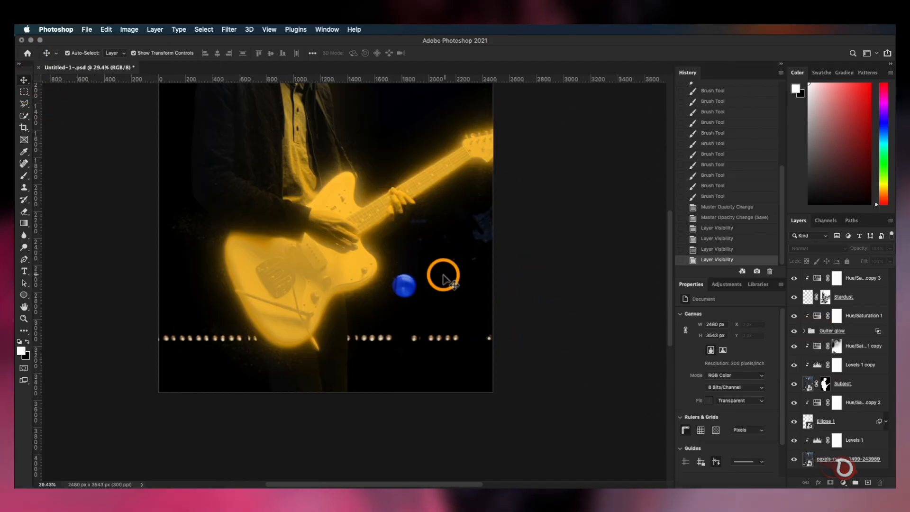
Step: Rasterize the original photo layer at the bottom of the stack and choose the Spot Healing Brush
{"action": "scroll", "coordinate": [443, 272], "scroll_direction": "up", "scroll_amount": 1}
{"action": "left_click", "coordinate": [834, 457]}
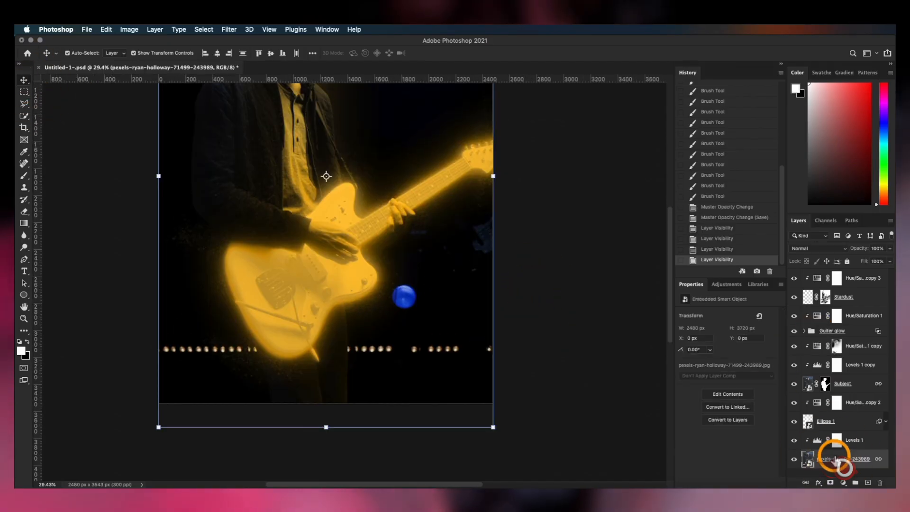
{"action": "left_click", "coordinate": [24, 163]}
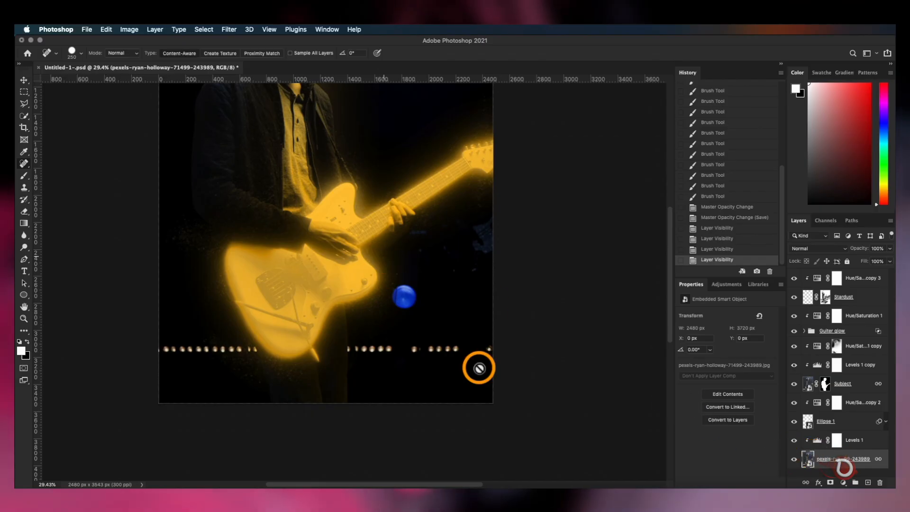
{"action": "right_click", "coordinate": [815, 456]}
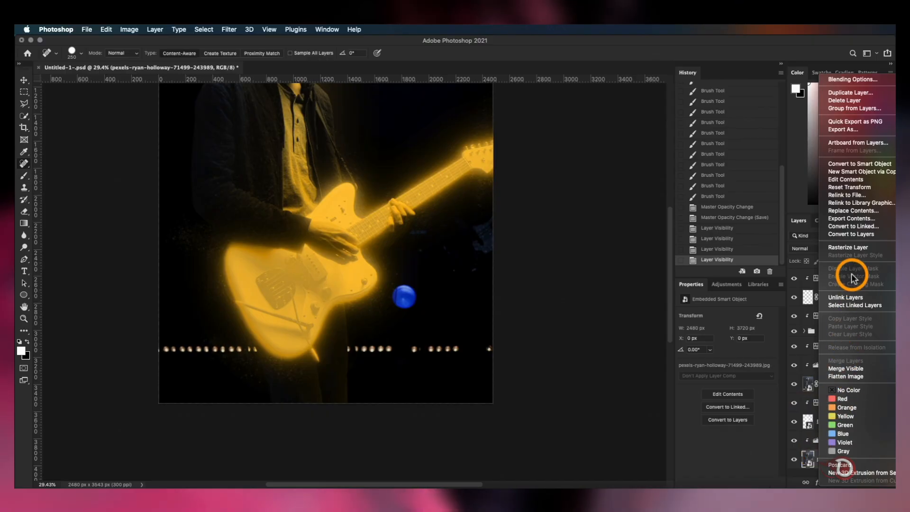
{"action": "left_click", "coordinate": [852, 248]}
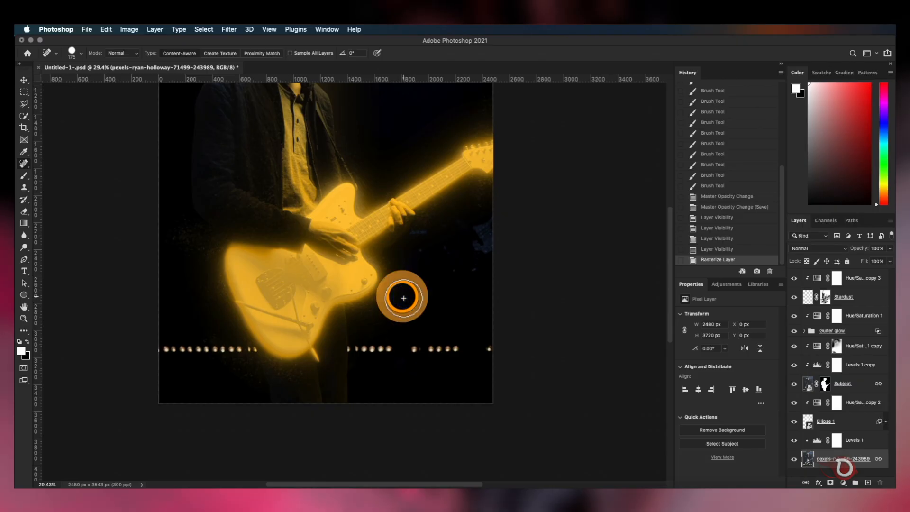
Step: Remove the blue light and the row of stage lights from the background with the Spot Healing Brush
{"action": "left_click", "coordinate": [403, 298]}
{"action": "scroll", "coordinate": [410, 303], "scroll_direction": "up", "scroll_amount": 10}
{"action": "left_click", "coordinate": [526, 338]}
{"action": "left_click", "coordinate": [507, 358]}
{"action": "scroll", "coordinate": [545, 384], "scroll_direction": "down", "scroll_amount": 8}
{"action": "left_click", "coordinate": [364, 378]}
{"action": "left_click_drag", "start_coordinate": [374, 379], "coordinate": [549, 377]}
{"action": "key", "text": "super+0"}
{"action": "key", "text": "v"}
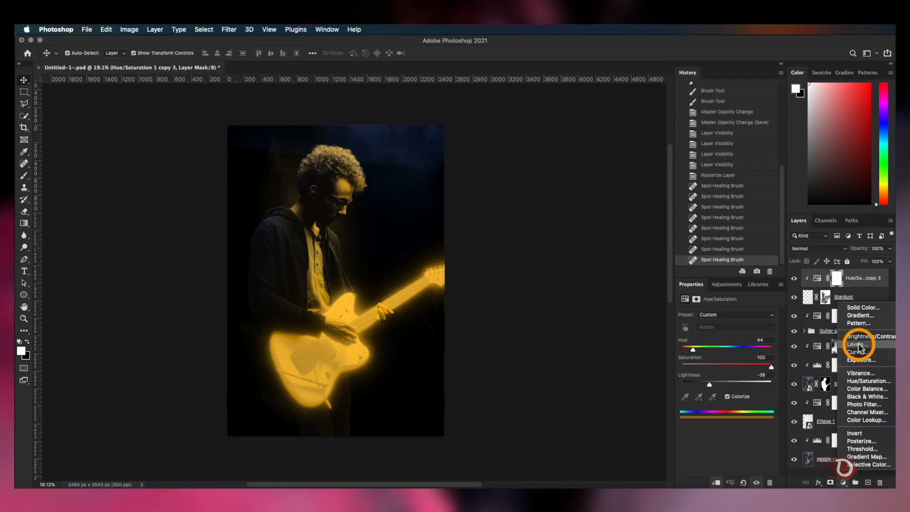
Step: Add a Levels adjustment at the top of the layer stack with midtones at 0.94 and white input at 234
{"action": "left_click", "coordinate": [858, 345]}
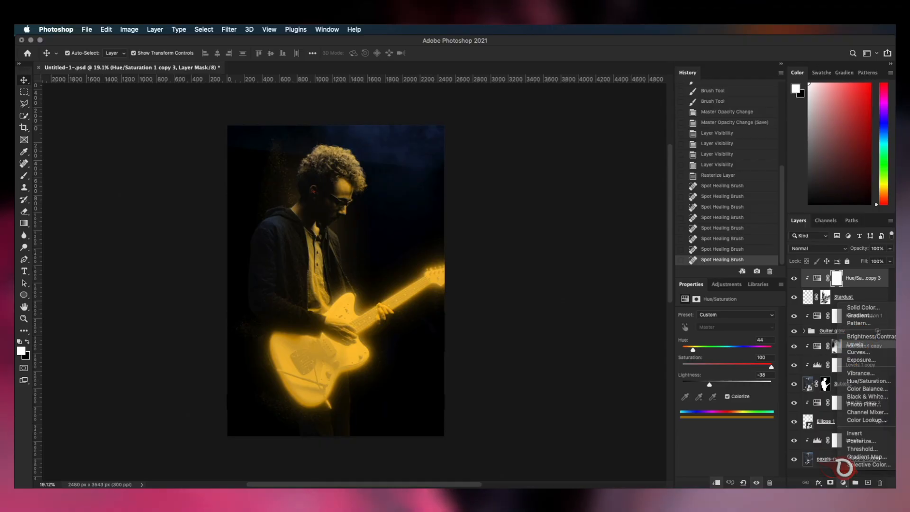
{"action": "left_click_drag", "start_coordinate": [734, 382], "coordinate": [763, 383]}
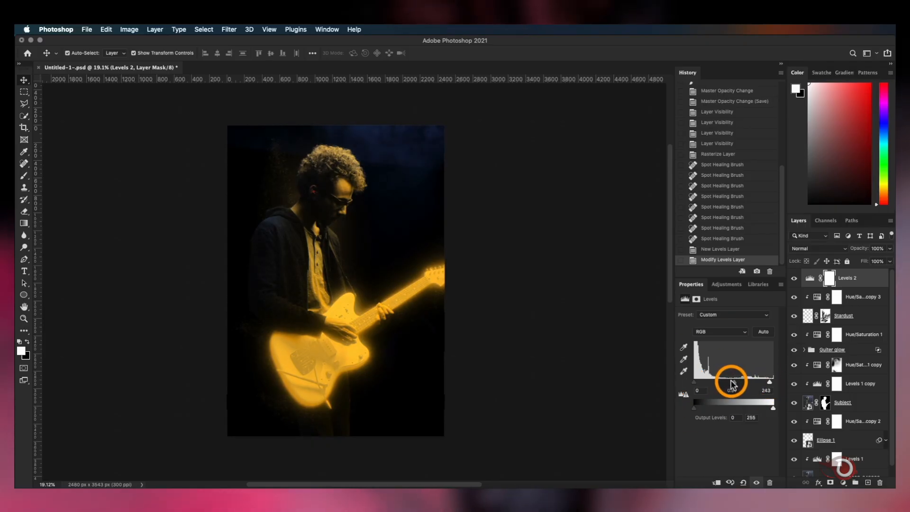
{"action": "left_click_drag", "start_coordinate": [694, 382], "coordinate": [765, 382]}
{"action": "left_click", "coordinate": [768, 384]}
{"action": "scroll", "coordinate": [326, 369], "scroll_direction": "up", "scroll_amount": 5}
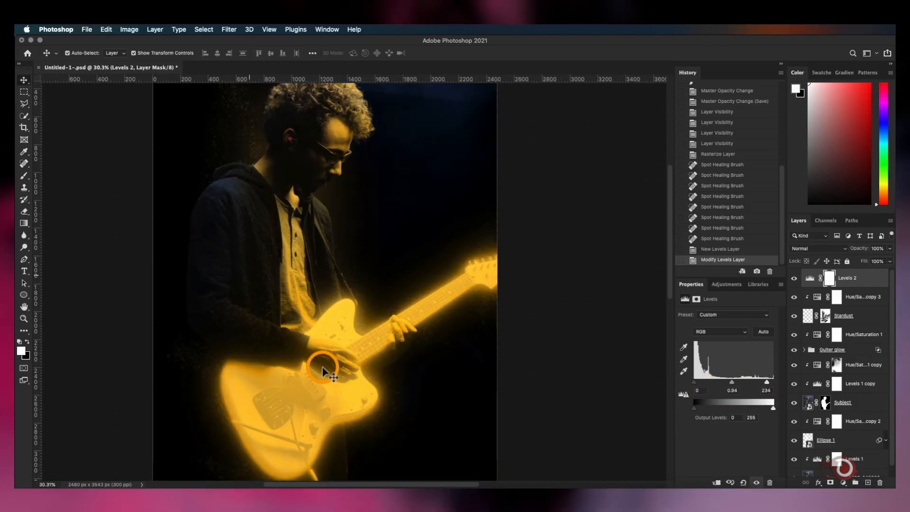
Step: Adjust the Levels 1 layer clipped to the background photo, with input levels 56, 0.67 and 255
{"action": "scroll", "coordinate": [386, 332], "scroll_direction": "down", "scroll_amount": 4}
{"action": "left_click", "coordinate": [385, 333]}
{"action": "scroll", "coordinate": [385, 332], "scroll_direction": "down", "scroll_amount": 3}
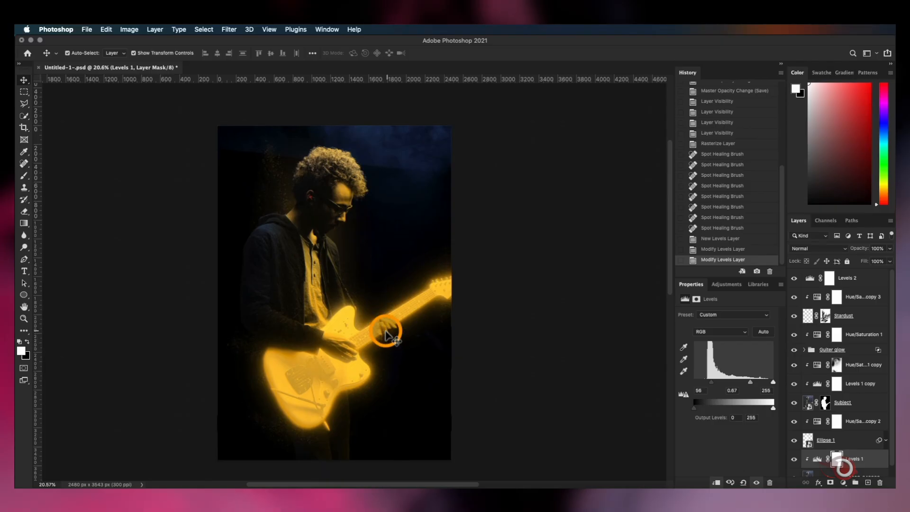
{"action": "scroll", "coordinate": [386, 327], "scroll_direction": "down", "scroll_amount": 2}
{"action": "scroll", "coordinate": [385, 327], "scroll_direction": "up", "scroll_amount": 3}
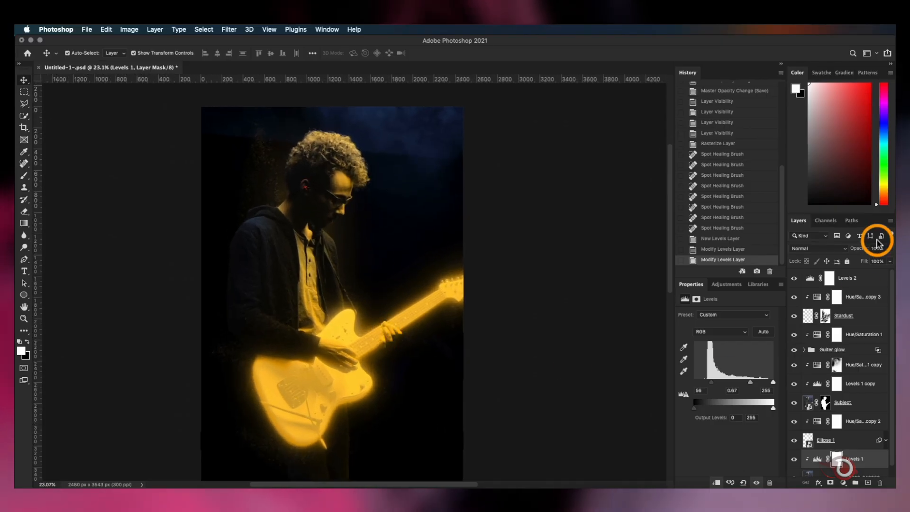
Step: Create a text layer above Levels 2 beside the guitarist and sample the guitar's yellow as its colour
{"action": "left_click", "coordinate": [853, 279]}
{"action": "scroll", "coordinate": [425, 271], "scroll_direction": "up", "scroll_amount": 3}
{"action": "key", "text": "t"}
{"action": "left_click", "coordinate": [408, 214]}
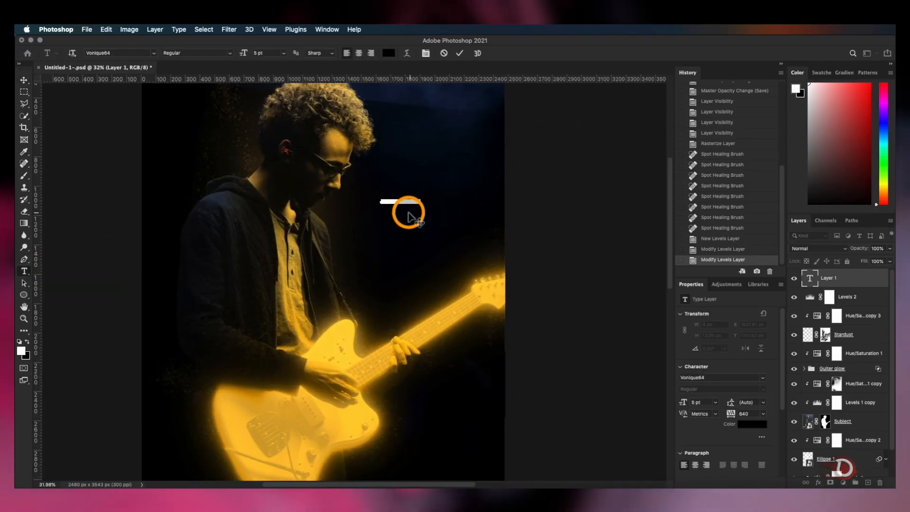
{"action": "left_click", "coordinate": [459, 53]}
{"action": "left_click", "coordinate": [24, 80]}
{"action": "left_click", "coordinate": [751, 424]}
{"action": "left_click", "coordinate": [349, 374]}
{"action": "key", "text": "Return"}
Step: Replace the placeholder text with "He, who shines from within"
{"action": "double_click", "coordinate": [389, 201]}
{"action": "scroll", "coordinate": [418, 230], "scroll_direction": "up", "scroll_amount": 4}
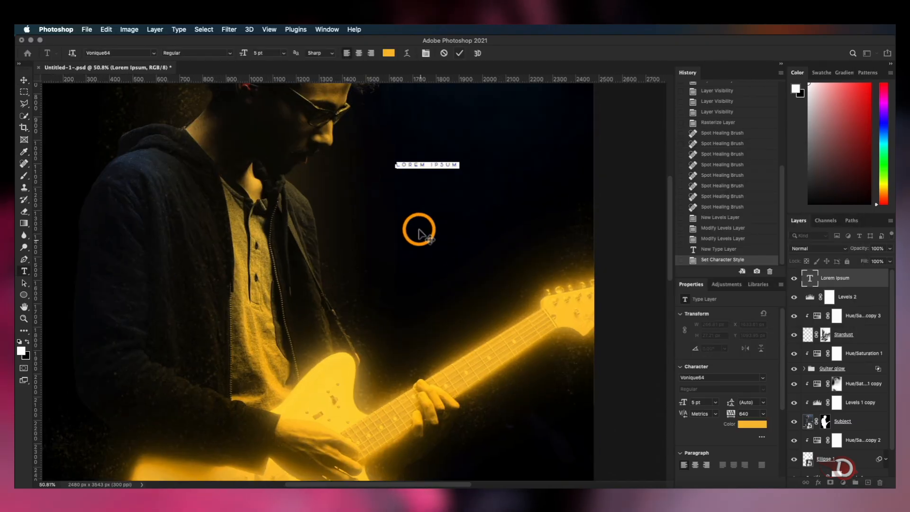
{"action": "scroll", "coordinate": [419, 229], "scroll_direction": "up", "scroll_amount": 3}
{"action": "type", "text": "HE, who shines from within"}
{"action": "left_click", "coordinate": [459, 53]}
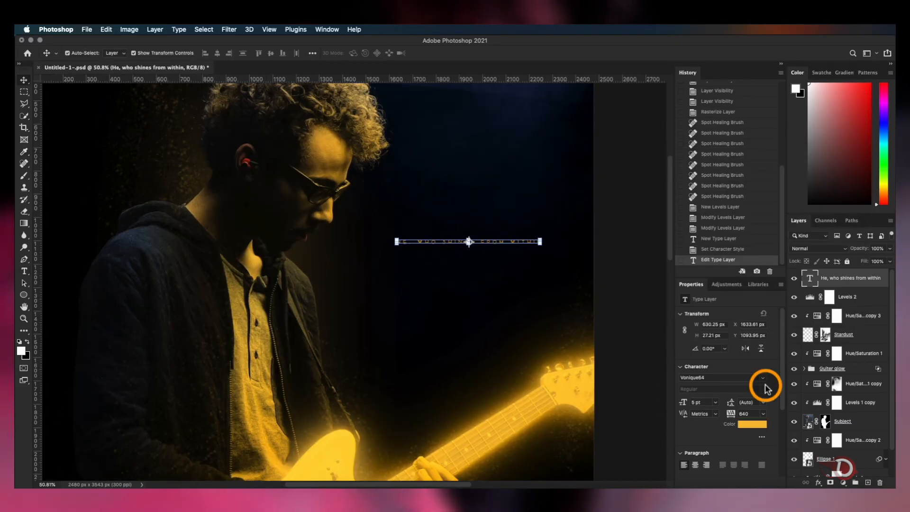
Step: Change the text's font to Nothing You Could Do and turn off its all-caps style
{"action": "left_click", "coordinate": [762, 377]}
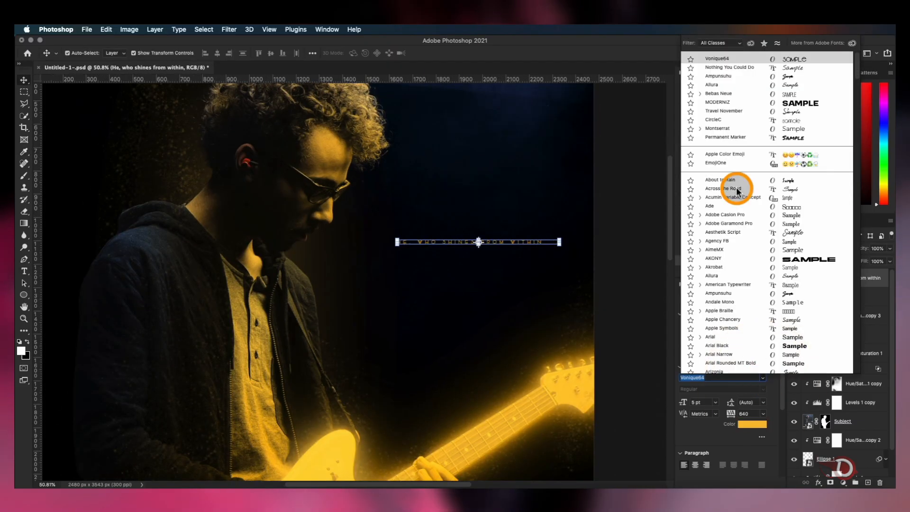
{"action": "left_click", "coordinate": [753, 67]}
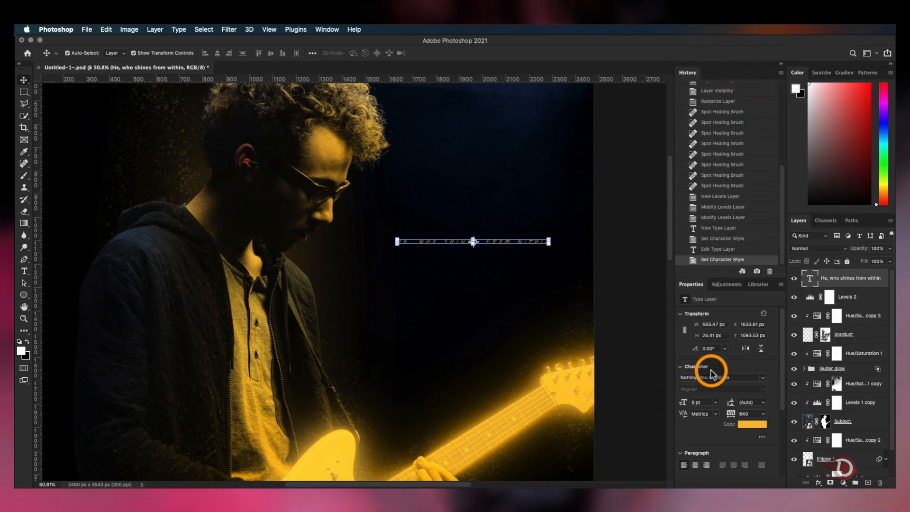
{"action": "scroll", "coordinate": [715, 412], "scroll_direction": "down", "scroll_amount": 5}
{"action": "left_click", "coordinate": [707, 396]}
{"action": "scroll", "coordinate": [724, 353], "scroll_direction": "up", "scroll_amount": 5}
Step: Set the text to 13 pt with -40 tracking and place it in the dark area beside the guitarist
{"action": "left_click_drag", "start_coordinate": [681, 401], "coordinate": [686, 402]}
{"action": "left_click_drag", "start_coordinate": [538, 241], "coordinate": [465, 241]}
{"action": "left_click_drag", "start_coordinate": [730, 414], "coordinate": [713, 415]}
{"action": "left_click_drag", "start_coordinate": [498, 241], "coordinate": [553, 242]}
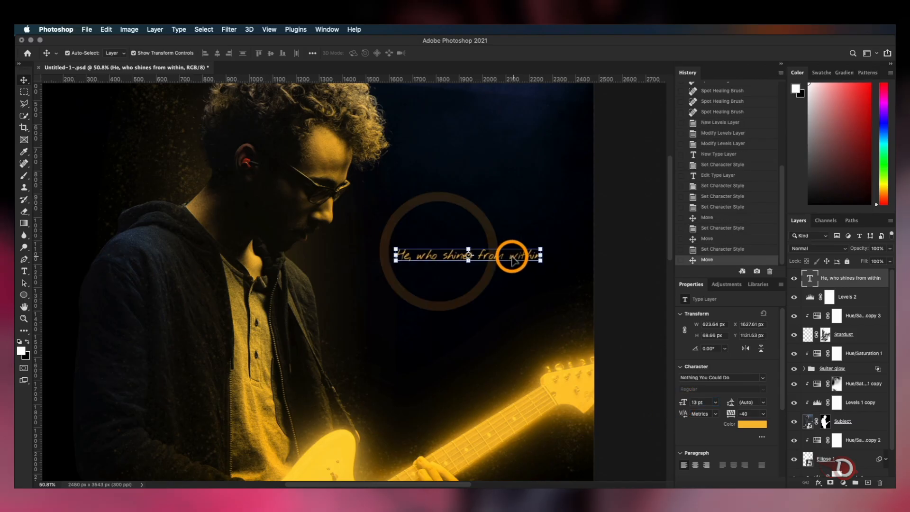
Step: Add an opening quotation mark and closing comma to the line, then duplicate it below as "don't need a spotlight." with a closing quotation mark
{"action": "left_click", "coordinate": [459, 55]}
{"action": "left_click_drag", "start_coordinate": [528, 260], "coordinate": [529, 277]}
{"action": "double_click", "coordinate": [527, 274]}
{"action": "type", "text": "d"}
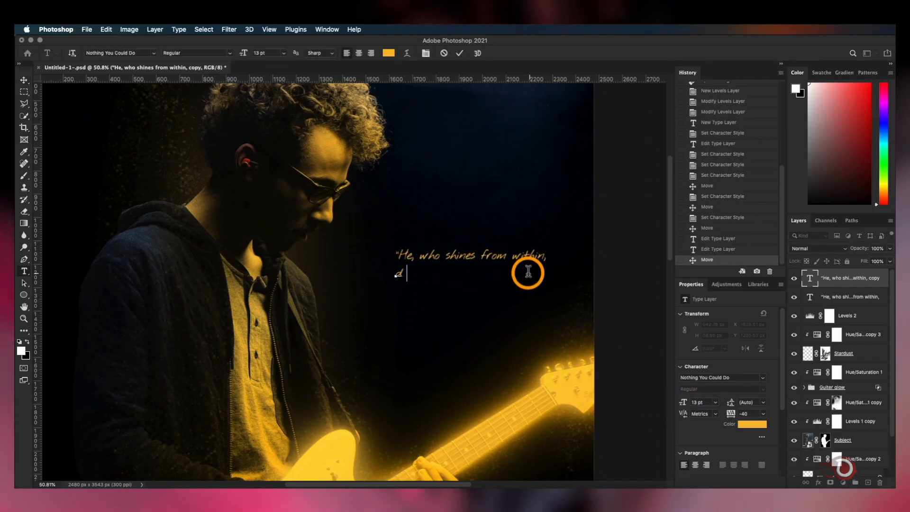
{"action": "type", "text": "on't need a spotlight."}
{"action": "left_click", "coordinate": [574, 217]}
Step: Adjust the second line's tracking and offset it to the right beneath the first line
{"action": "left_click_drag", "start_coordinate": [473, 275], "coordinate": [505, 274]}
{"action": "left_click_drag", "start_coordinate": [506, 277], "coordinate": [510, 276]}
{"action": "left_click", "coordinate": [478, 53]}
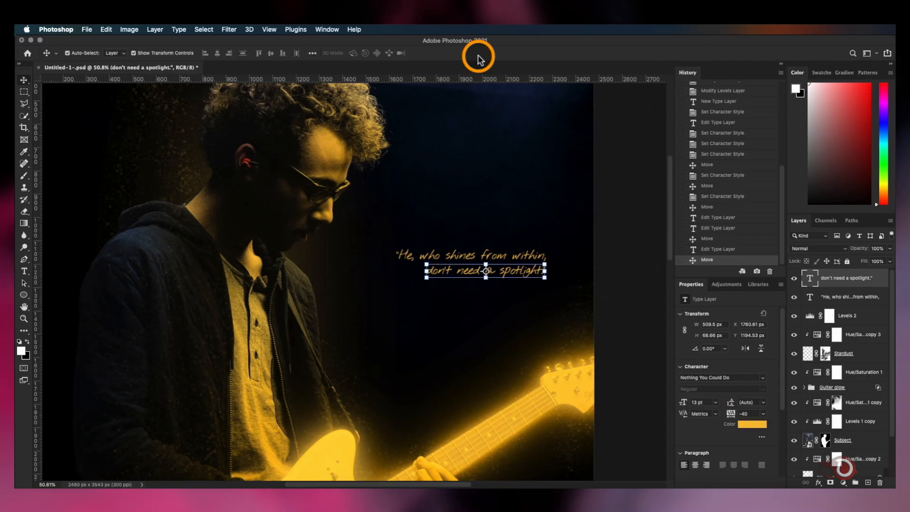
{"action": "left_click_drag", "start_coordinate": [497, 271], "coordinate": [523, 270]}
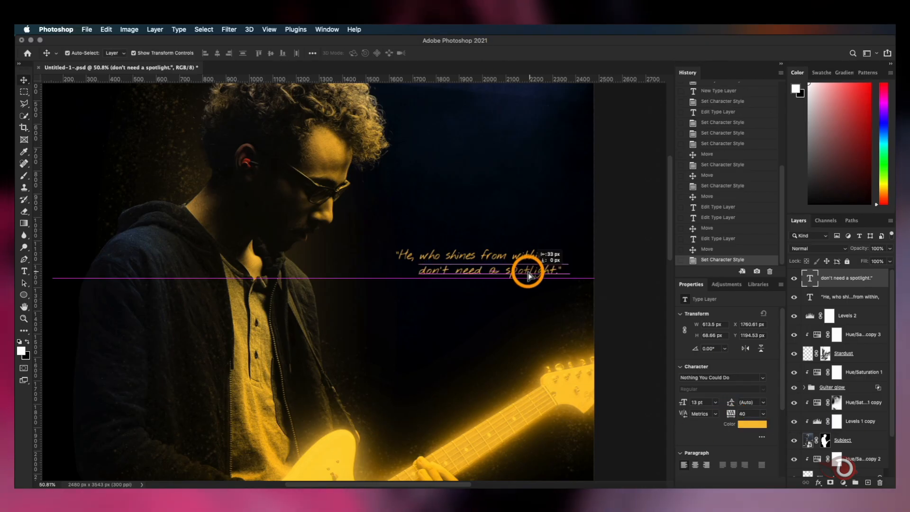
{"action": "left_click", "coordinate": [723, 406]}
{"action": "left_click", "coordinate": [548, 270]}
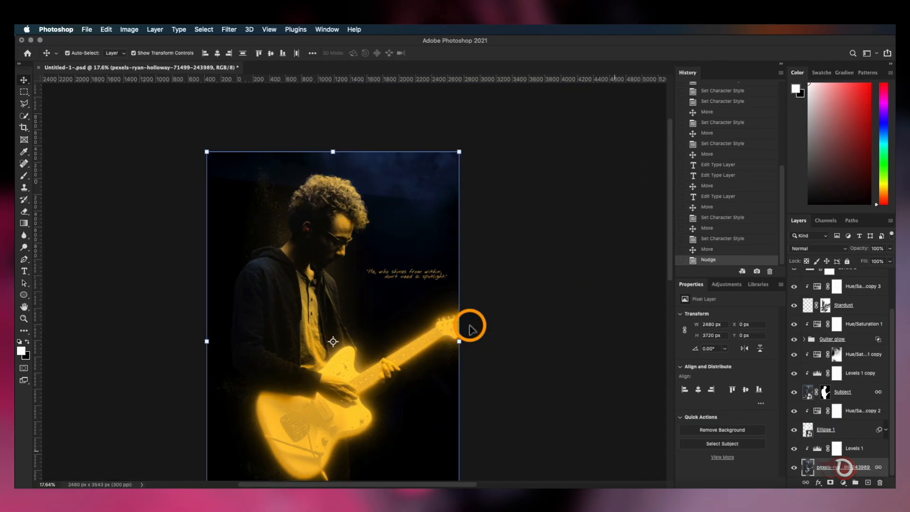
Step: Deselect the photo layer and examine the finished image up close and as a whole
{"action": "left_click", "coordinate": [469, 327]}
{"action": "scroll", "coordinate": [420, 351], "scroll_direction": "down", "scroll_amount": 2}
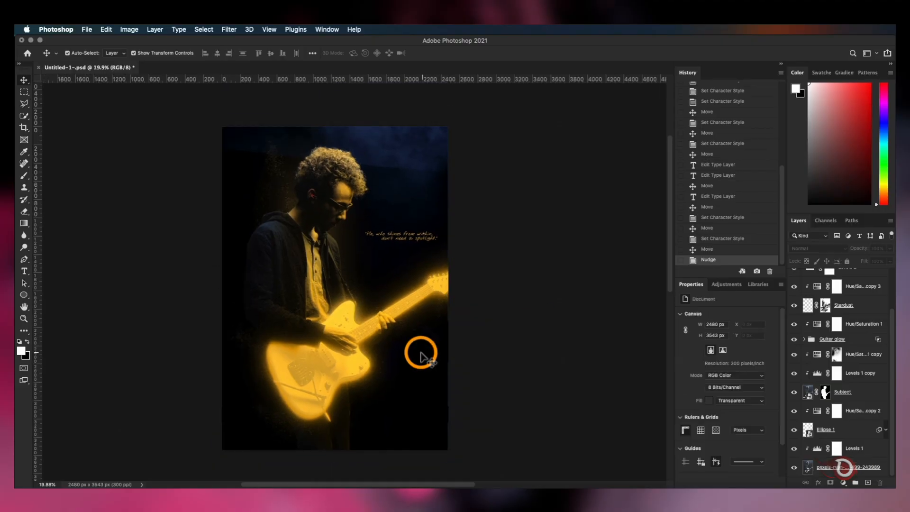
{"action": "scroll", "coordinate": [404, 337], "scroll_direction": "up", "scroll_amount": 5}
{"action": "scroll", "coordinate": [453, 325], "scroll_direction": "up", "scroll_amount": 5}
{"action": "key", "text": "super+0"}
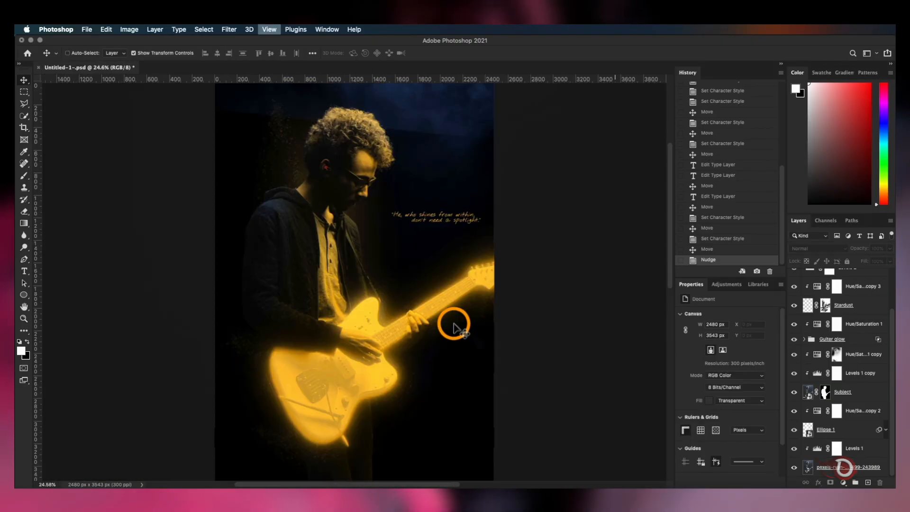